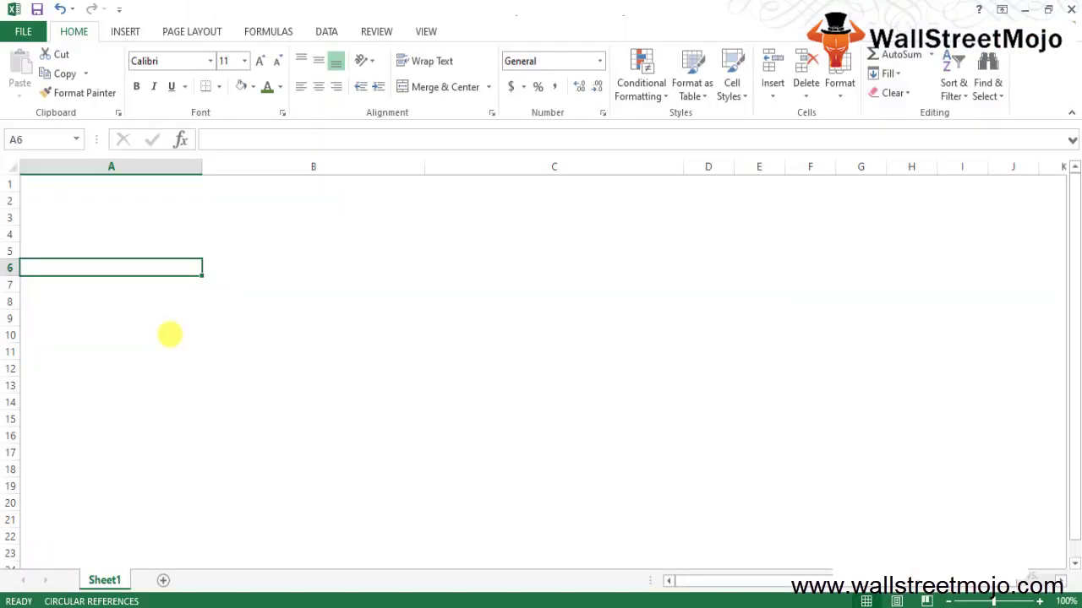
# - Enter the label "Total purchase" in cell A5
pyautogui.press('Up')
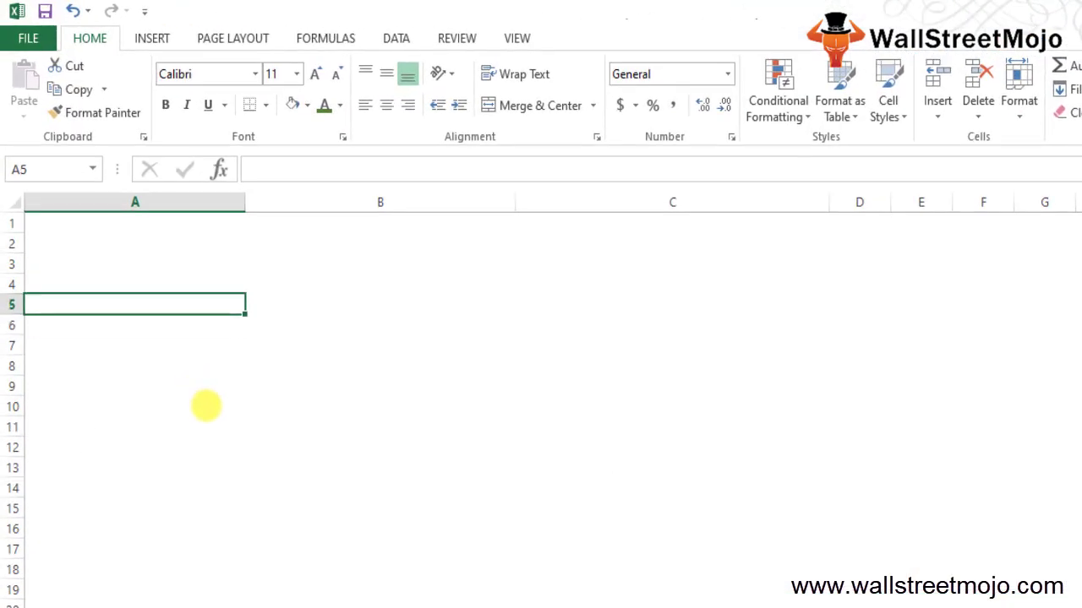
pyautogui.write('Total ')
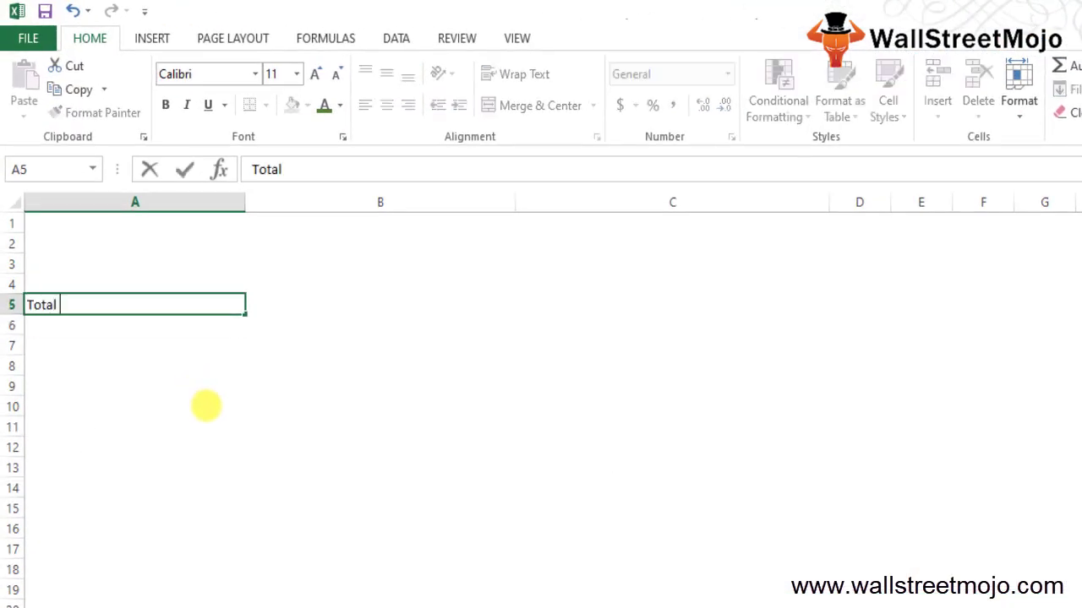
pyautogui.write('purchase')
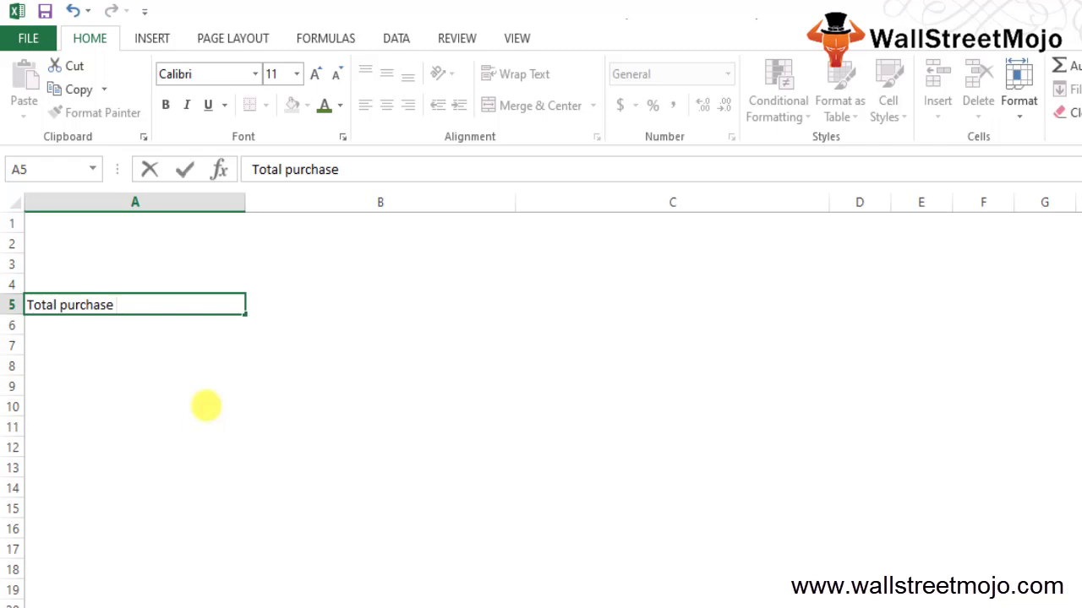
pyautogui.press('Return')
# - Enter the text "CAPEX formula = Net Increase in PPE + Dep Exp" in cell A7
pyautogui.press('Return')
pyautogui.press('F2')
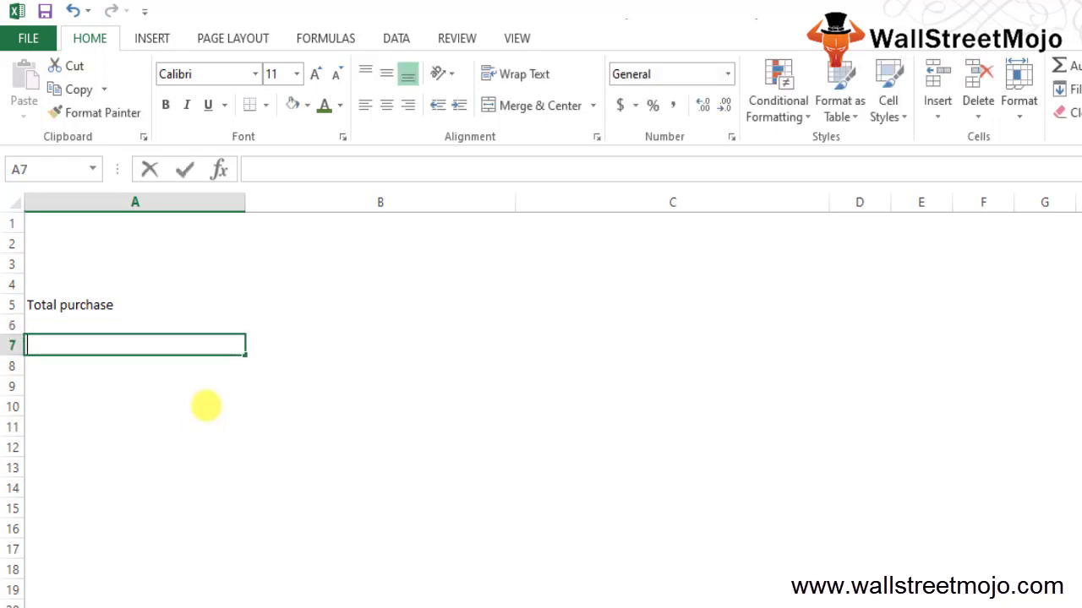
pyautogui.write('CAPEX formula ')
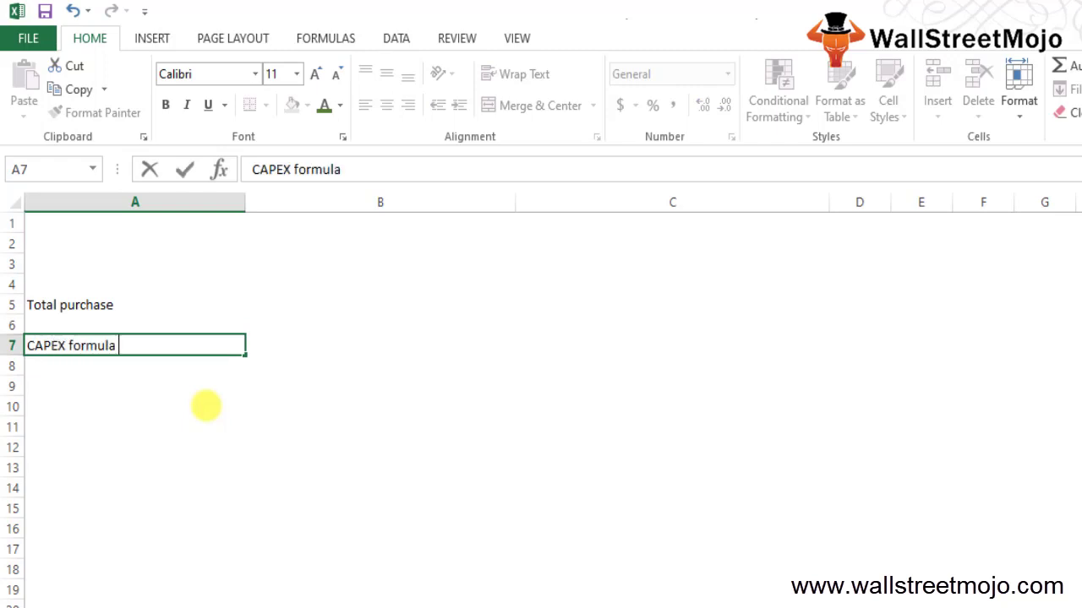
pyautogui.write('= Net Inc')
pyautogui.write('resa')
pyautogui.press('BackSpace')
pyautogui.press('BackSpace')
pyautogui.write('ase')
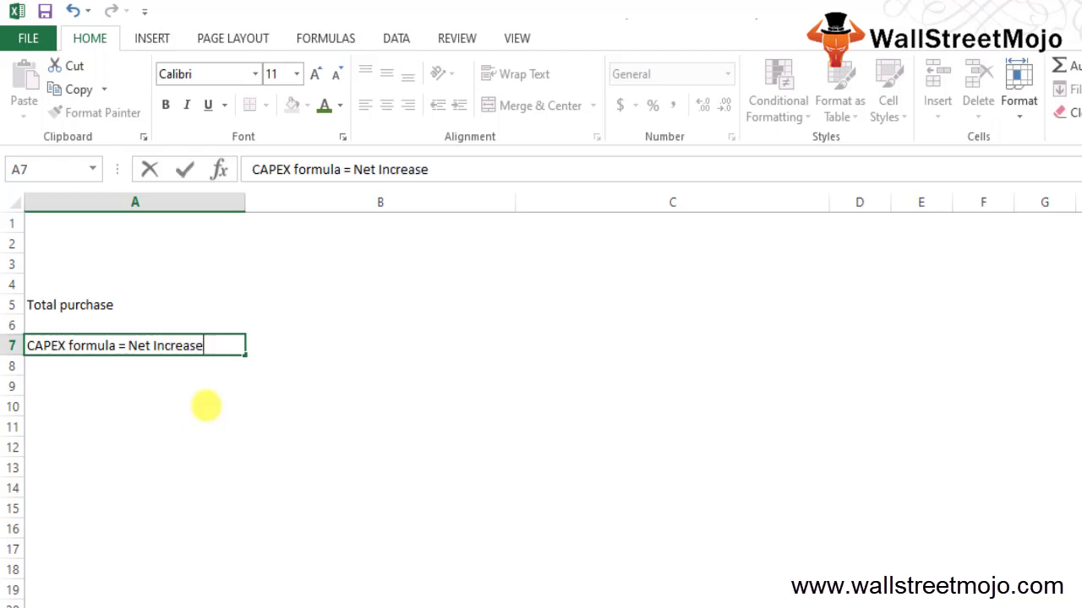
pyautogui.write(' in PPE')
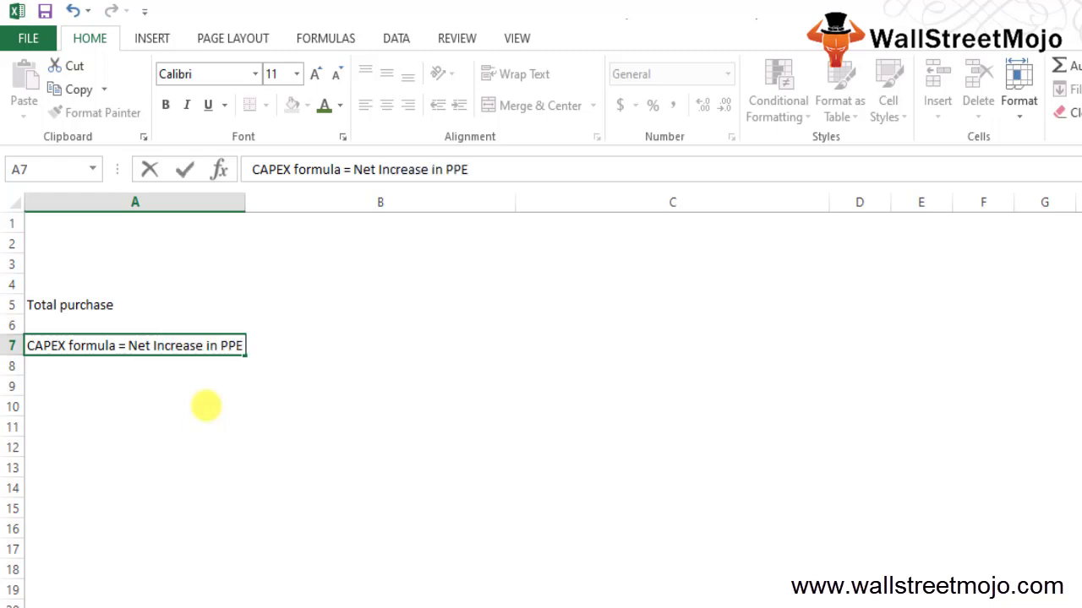
pyautogui.write(' + Dep Exp')
pyautogui.hotkey('ctrl', 'Return')
# - Enter the label "PPE beg of the year" in cell A8, directly below the CAPEX formula text
pyautogui.press('Down')
pyautogui.press('Down')
pyautogui.press('Down')
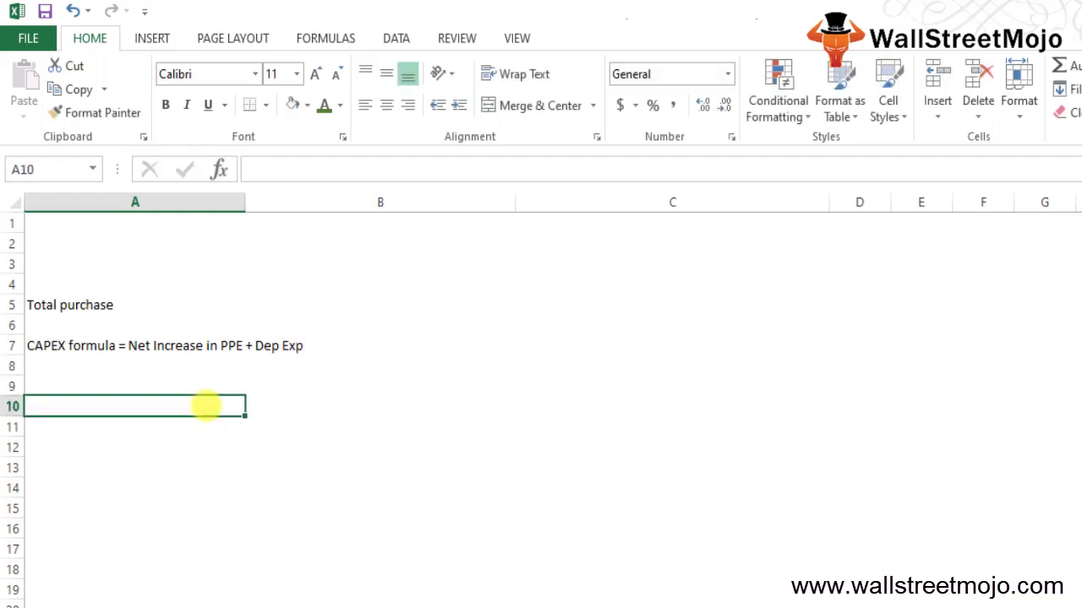
pyautogui.press('Up')
pyautogui.press('Up')
pyautogui.press('Up')
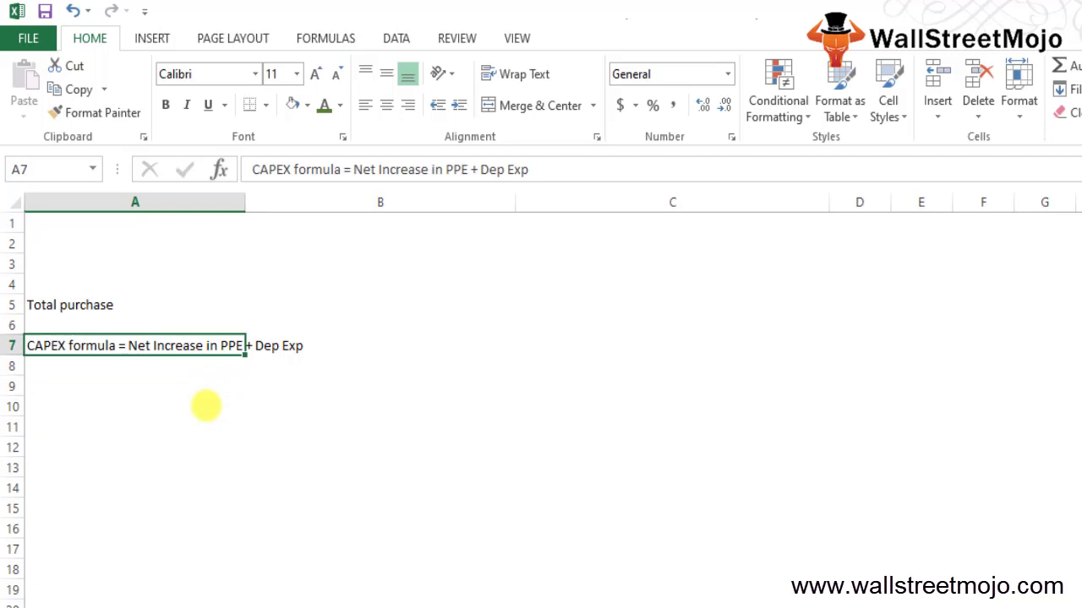
pyautogui.press('Down')
pyautogui.write('PP')
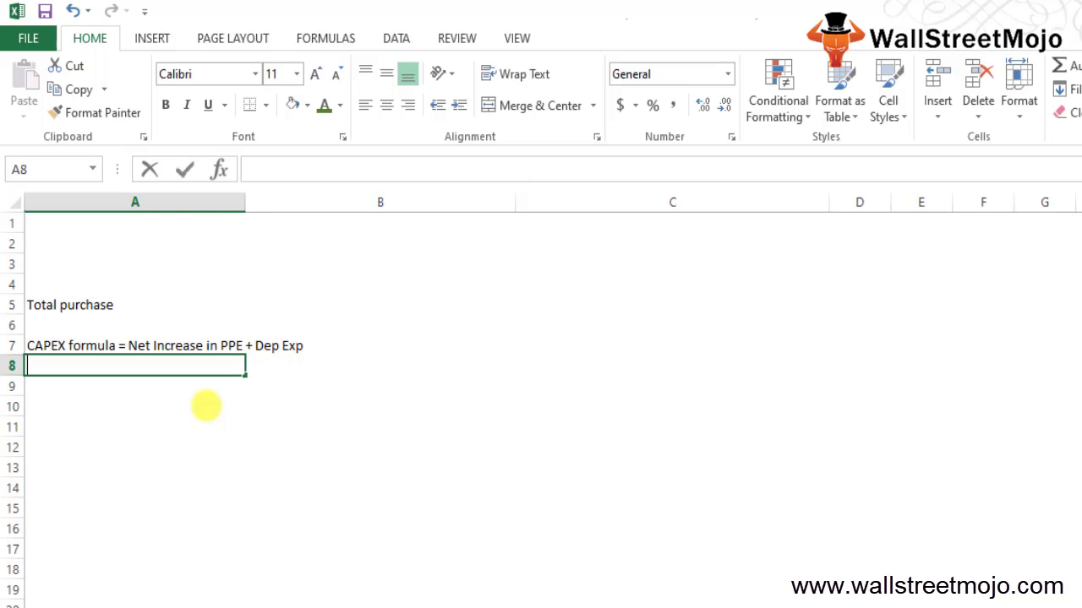
pyautogui.write('E be')
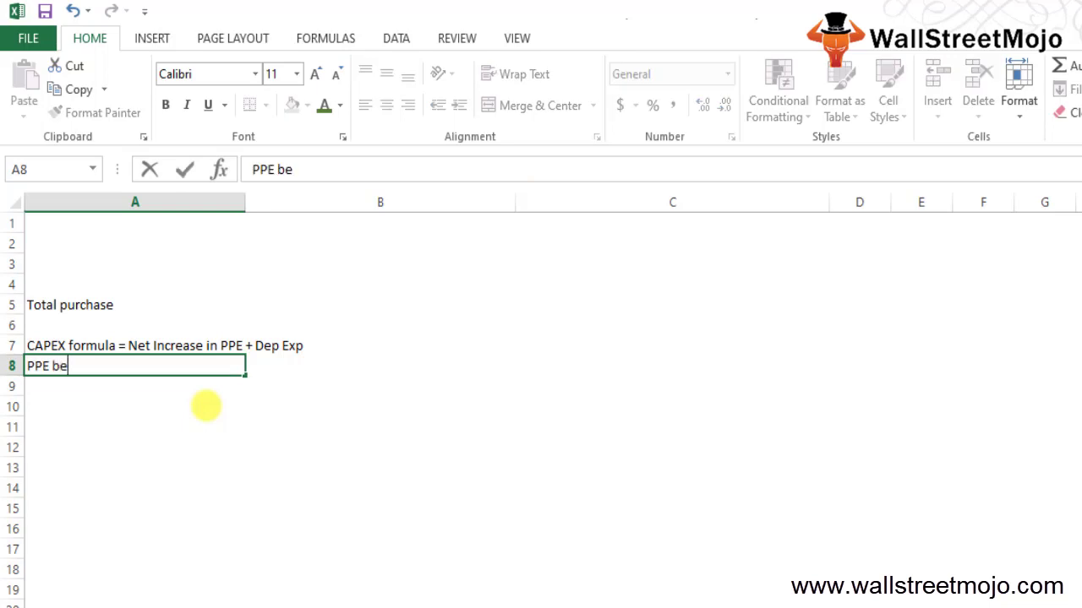
pyautogui.write('g of the year')
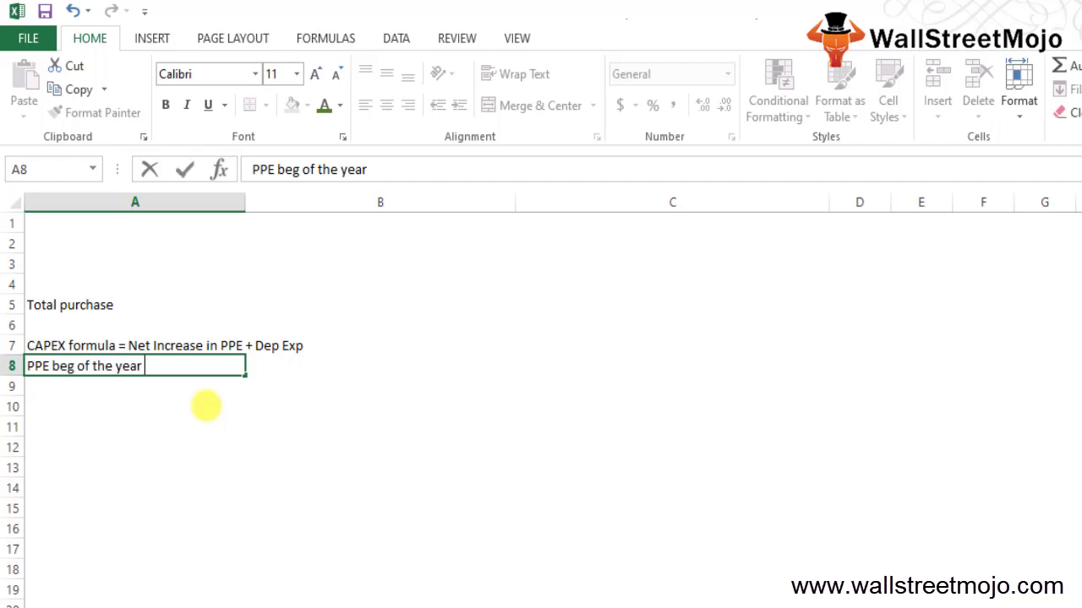
pyautogui.press('Return')
# - Enter the label "End of the year" in cell A9
pyautogui.write('-')
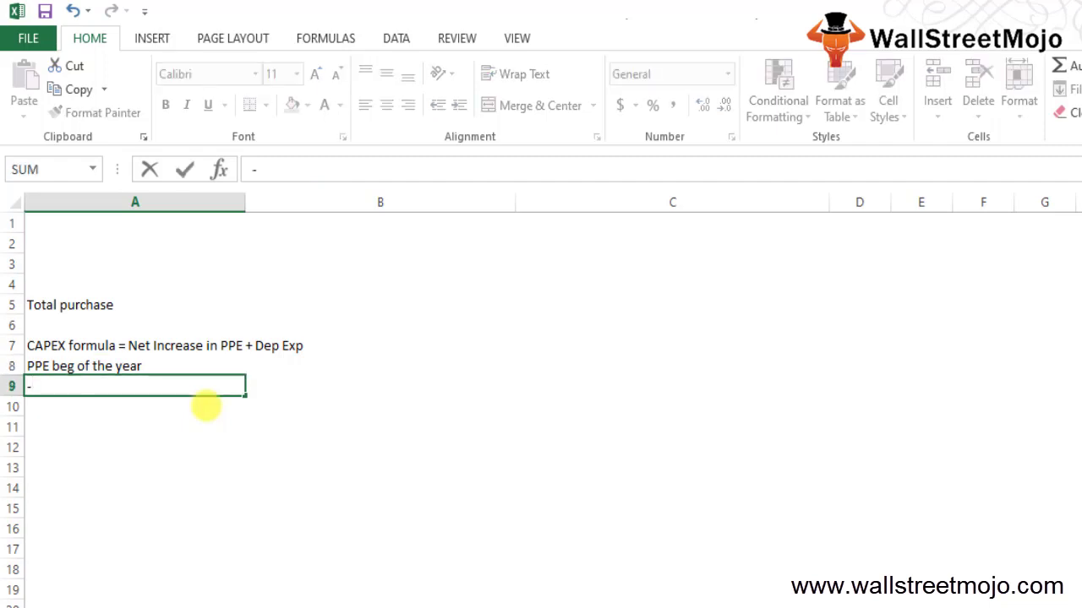
pyautogui.write('PP')
pyautogui.press('BackSpace')
pyautogui.press('BackSpace')
pyautogui.press('BackSpace')
pyautogui.write('Endo f')
pyautogui.press('BackSpace')
pyautogui.press('BackSpace')
pyautogui.press('BackSpace')
pyautogui.press('BackSpace')
pyautogui.write('d of the year')
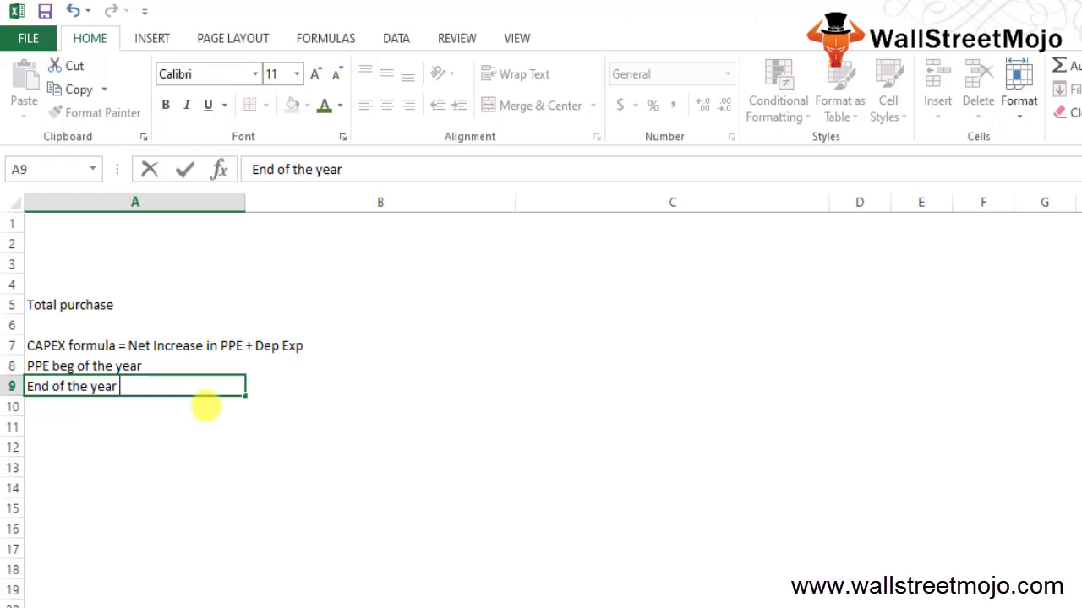
pyautogui.press('Return')
# - Enter the label "Net Increase in PPE" in cell A10
pyautogui.press('Up')
pyautogui.press('Up')
pyautogui.press('Down')
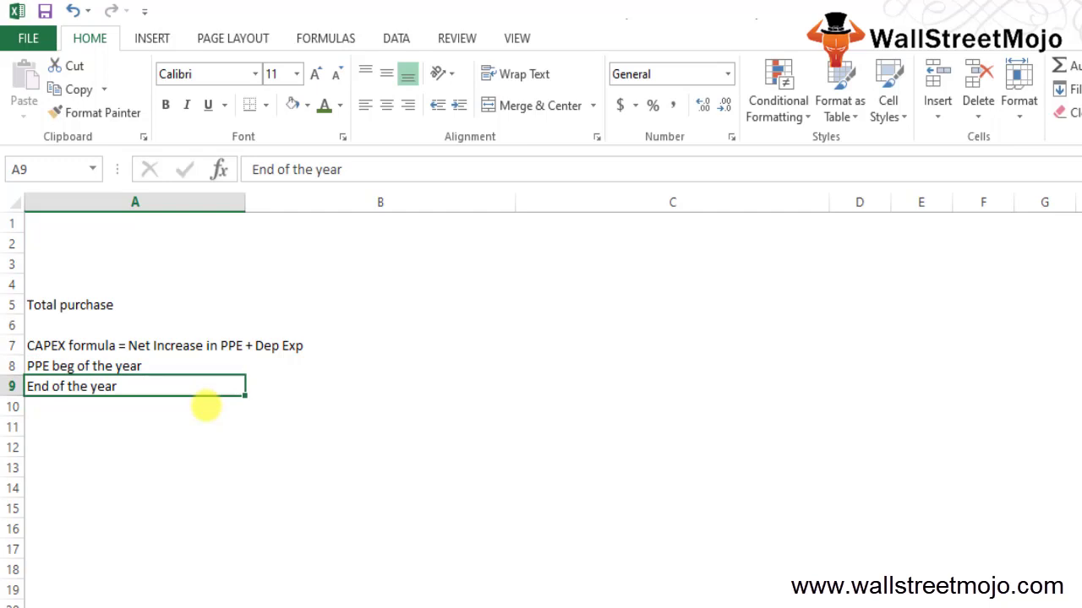
pyautogui.press('Down')
pyautogui.press('Up')
pyautogui.press('Down')
pyautogui.write('Net')
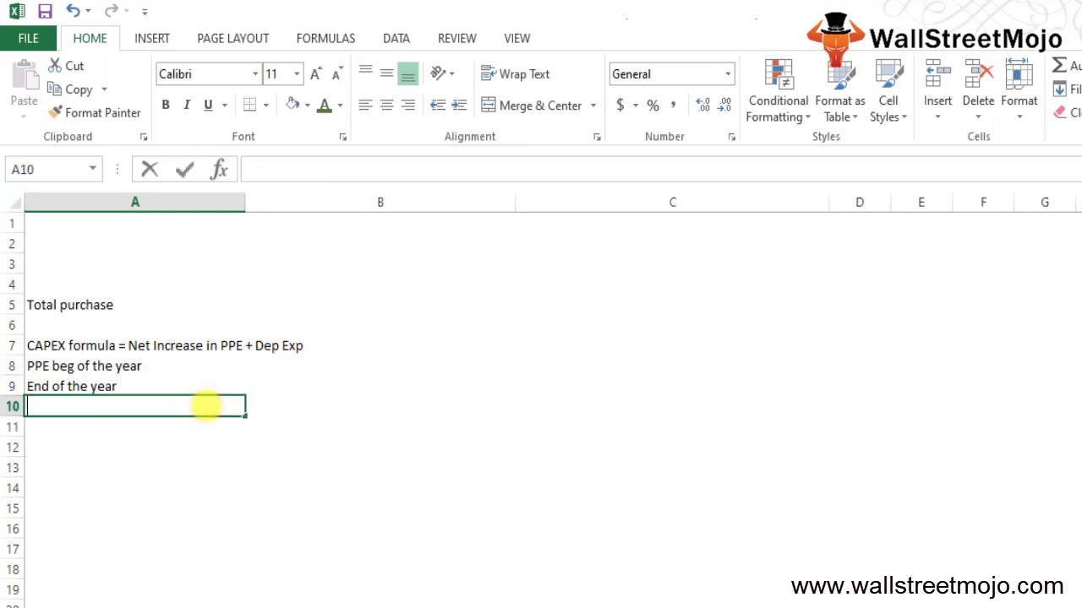
pyautogui.write(' Increase ')
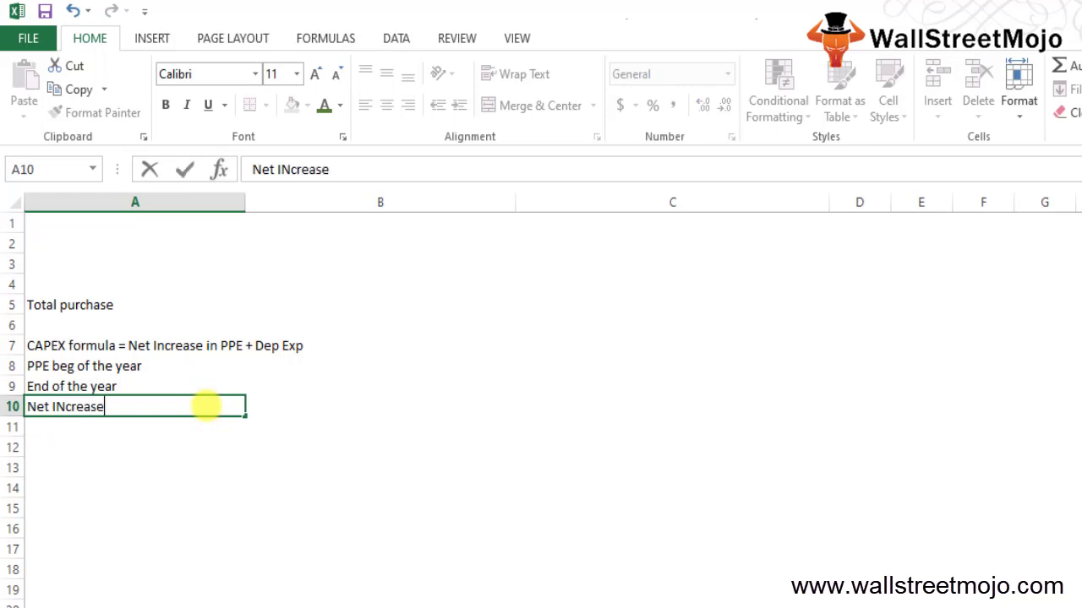
pyautogui.write('in PPE')
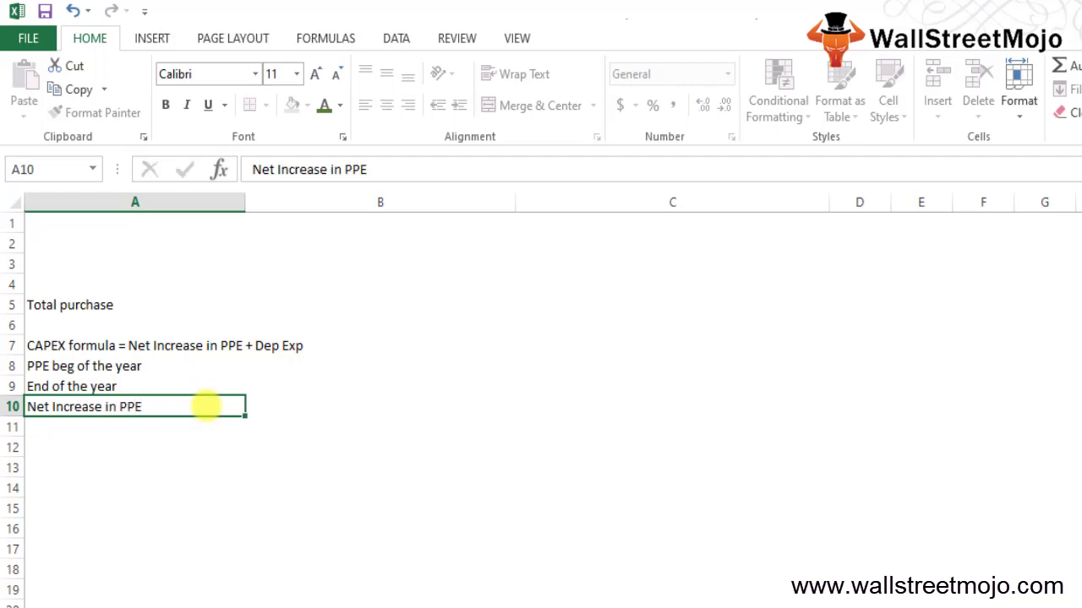
pyautogui.press('Return')
# - Describe the net increase in cell B10 with the text "PPE at the end - Beg of the year"
pyautogui.press('Right')
pyautogui.press('Up')
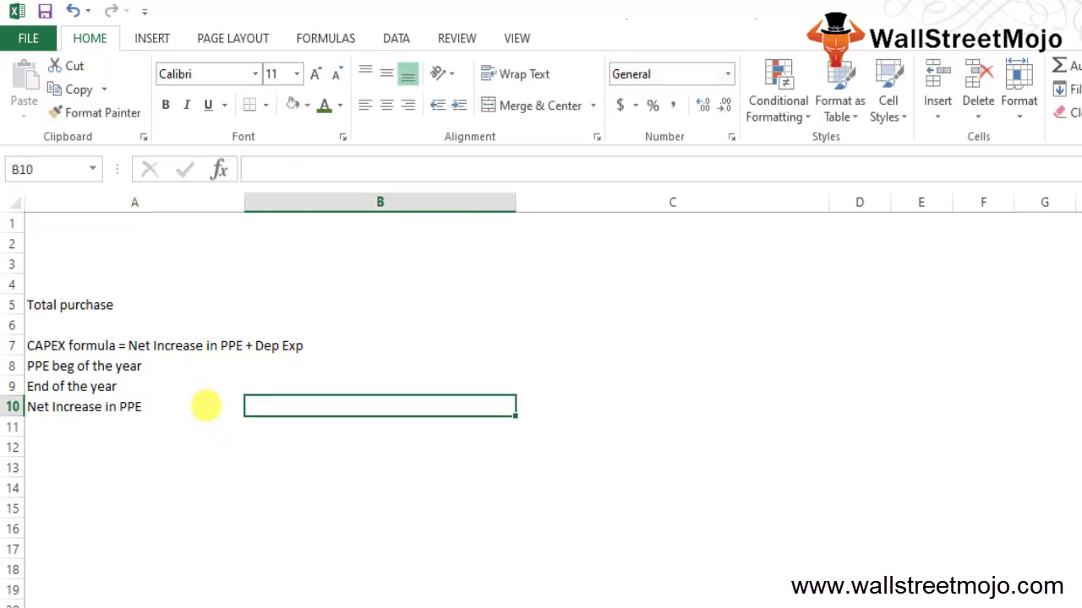
pyautogui.write('PPE at the ')
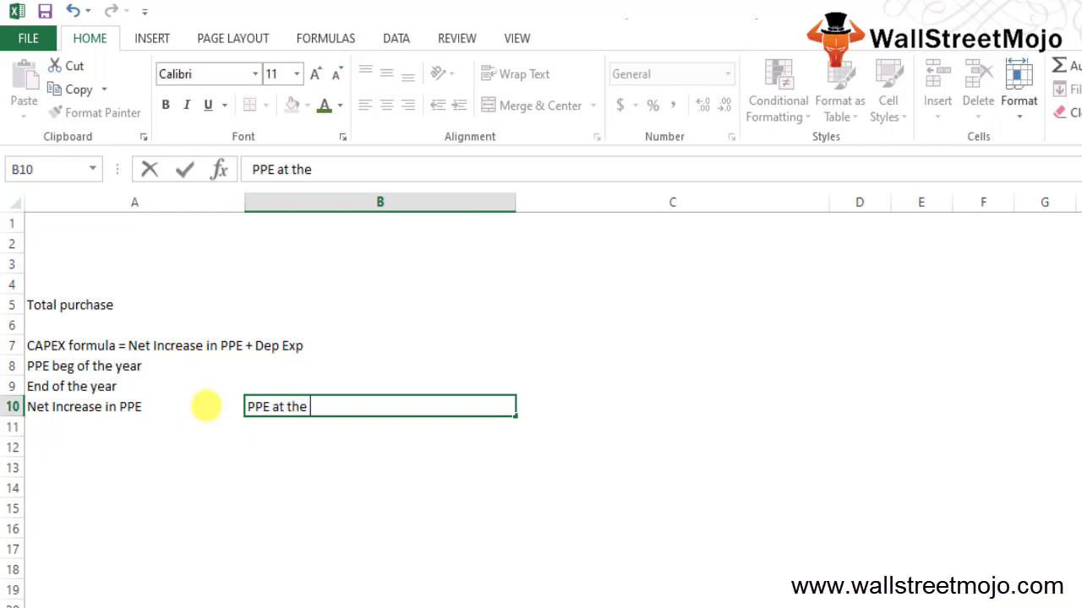
pyautogui.write('be')
pyautogui.press('BackSpace')
pyautogui.press('BackSpace')
pyautogui.press('BackSpace')
pyautogui.write('e')
pyautogui.press('BackSpace')
pyautogui.write('end - Beg of the')
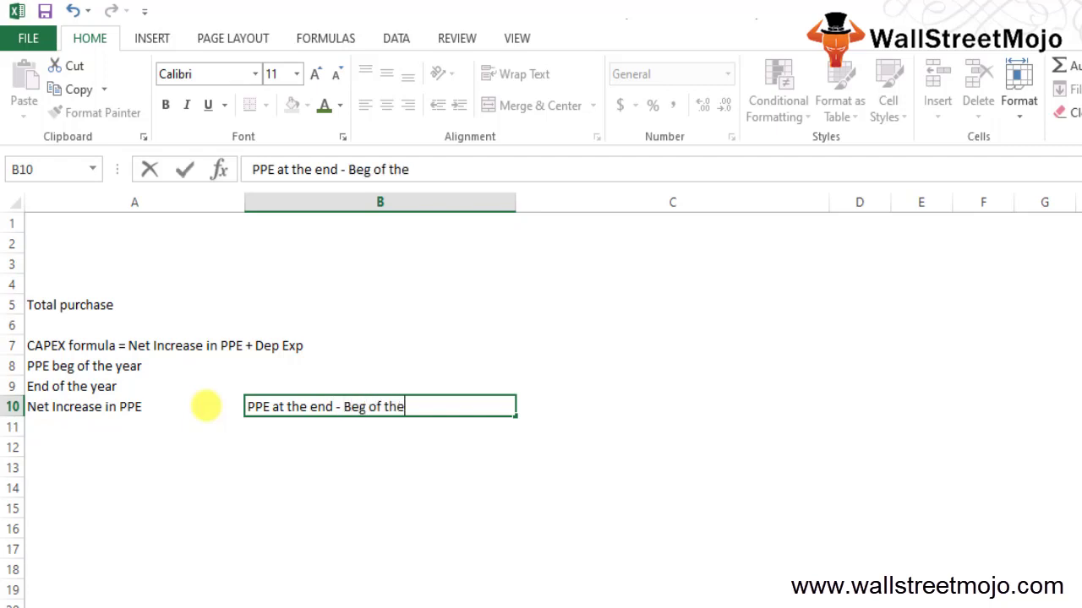
pyautogui.write(' year')
pyautogui.press('Return')
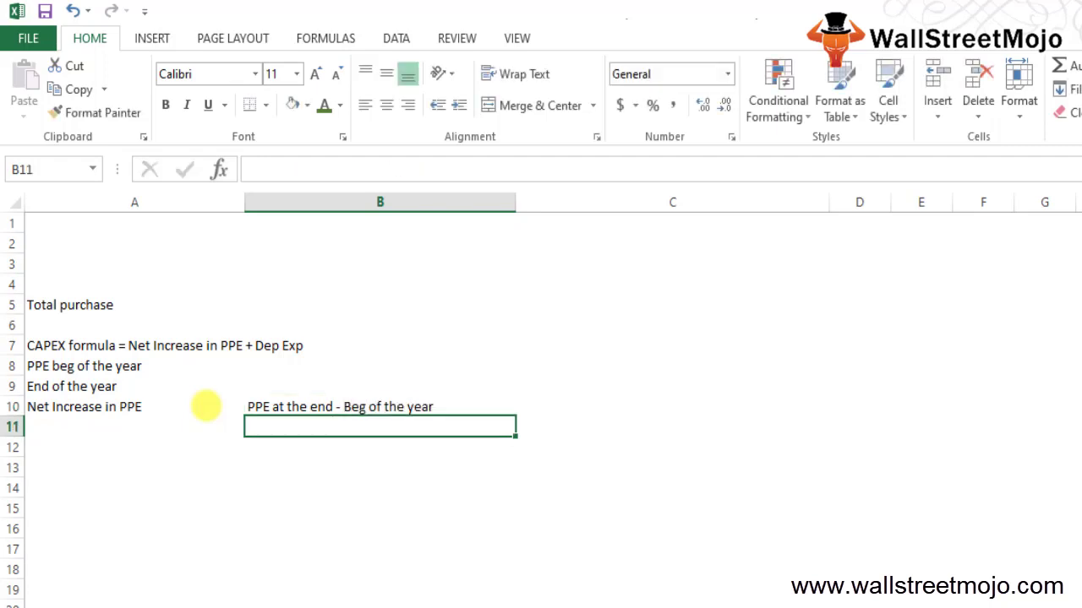
# - Enter the text "Accumulated dep at the end - Accula at the beg of the year" in cell A12
pyautogui.press('Down')
pyautogui.press('Left')
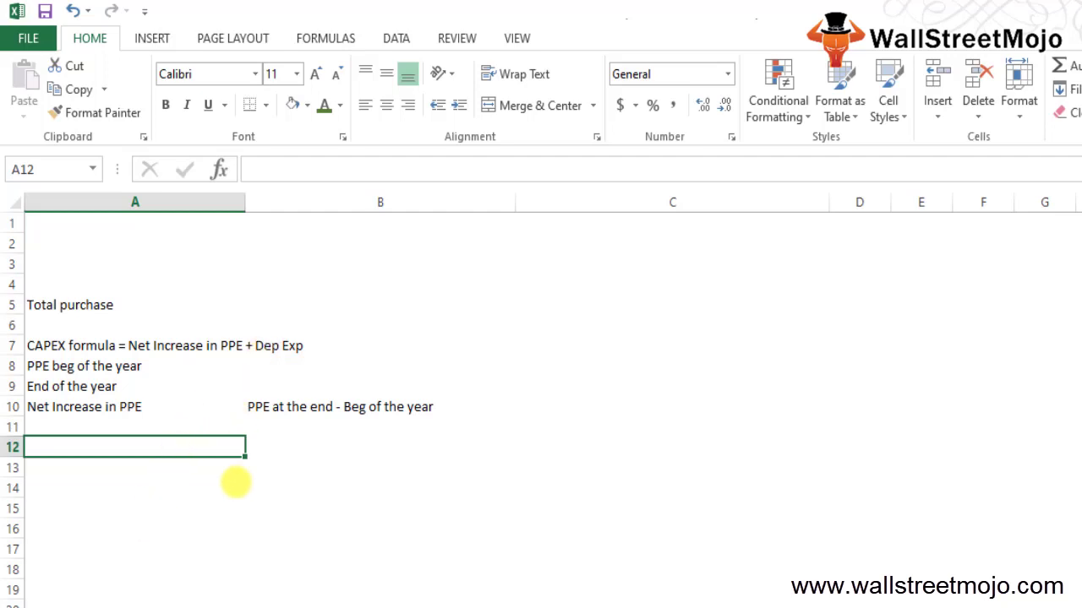
pyautogui.write('Accumulated d')
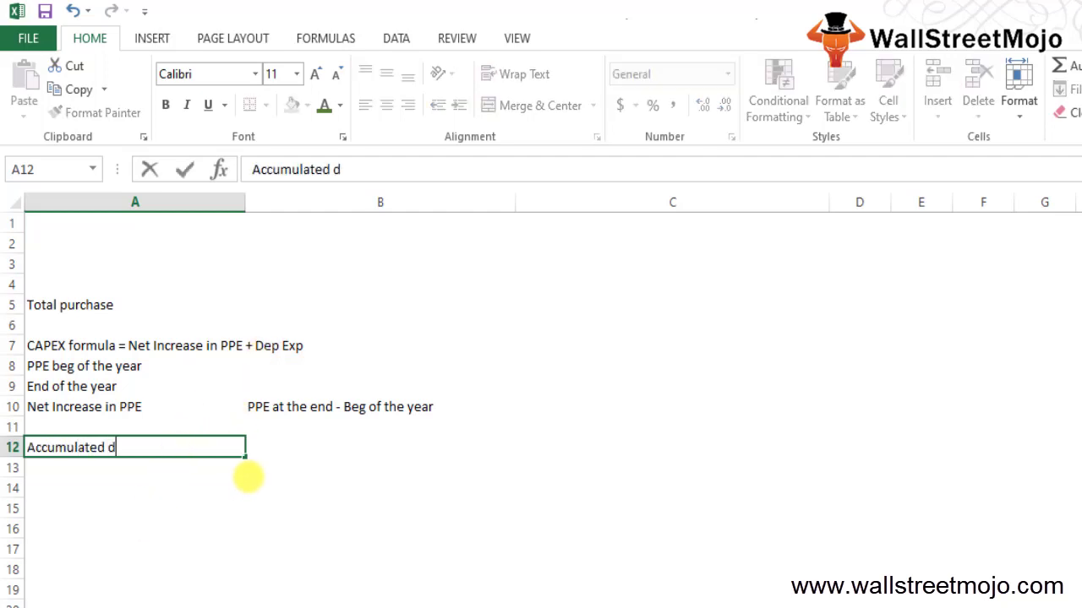
pyautogui.write('ep at the beg')
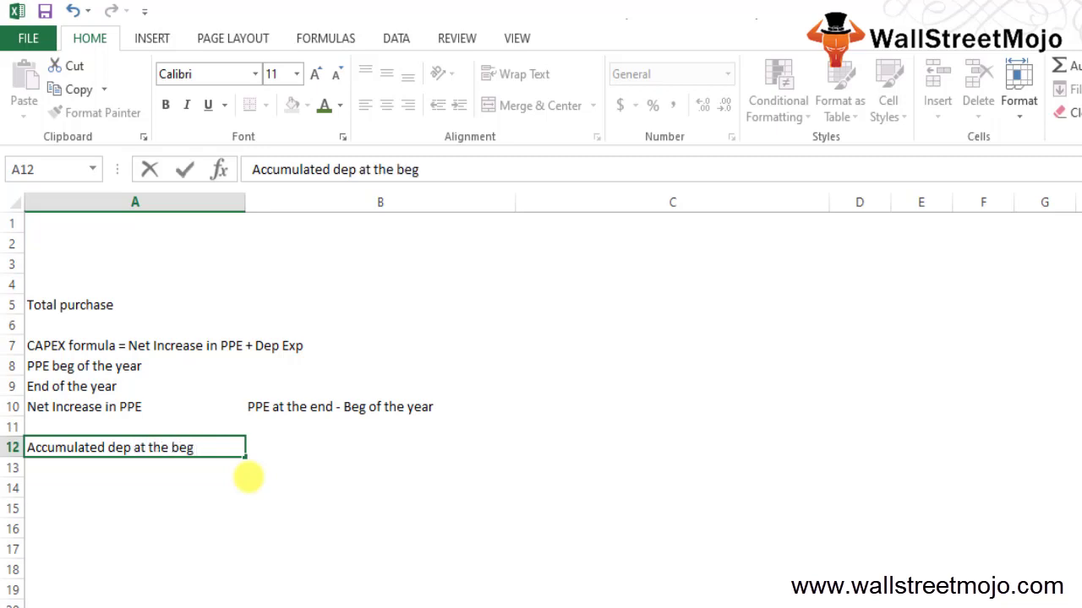
pyautogui.press('BackSpace')
pyautogui.press('BackSpace')
pyautogui.press('BackSpace')
pyautogui.write('end - Accula')
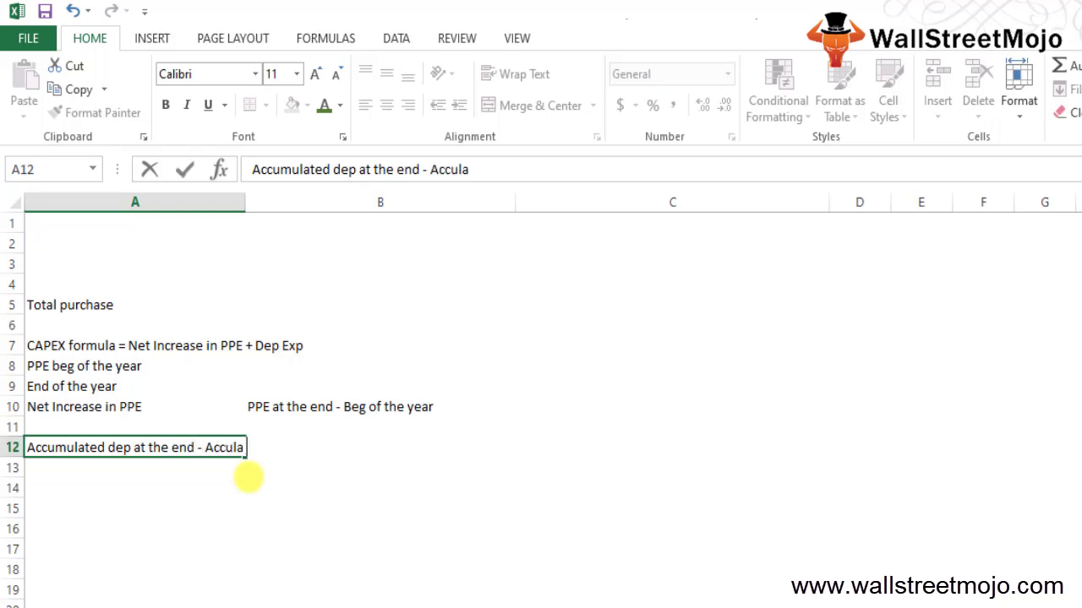
pyautogui.write(' at the beg of')
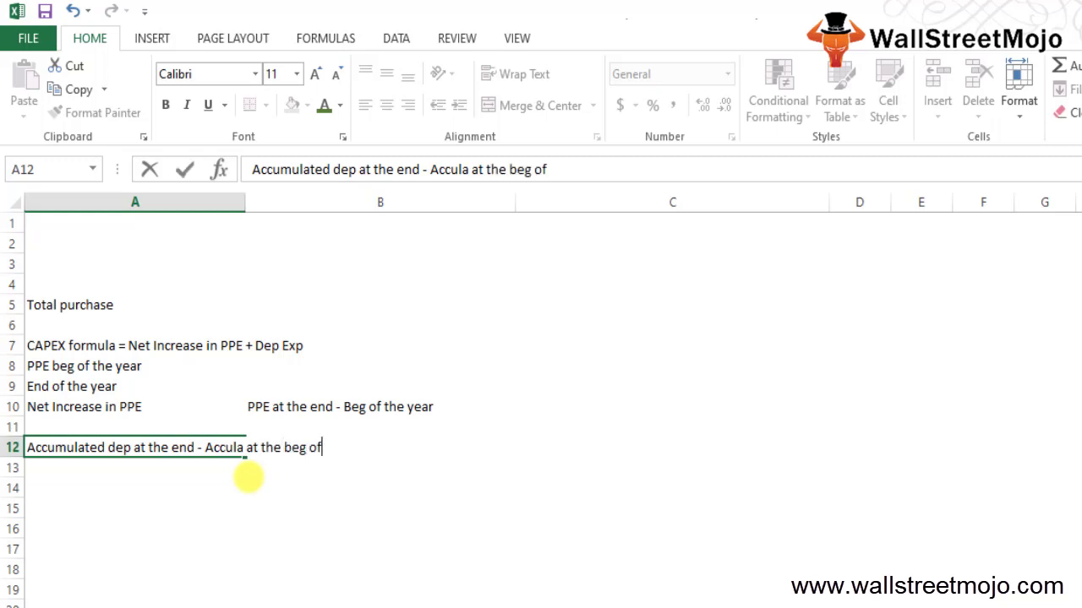
pyautogui.write(' the year')
pyautogui.press('Return')
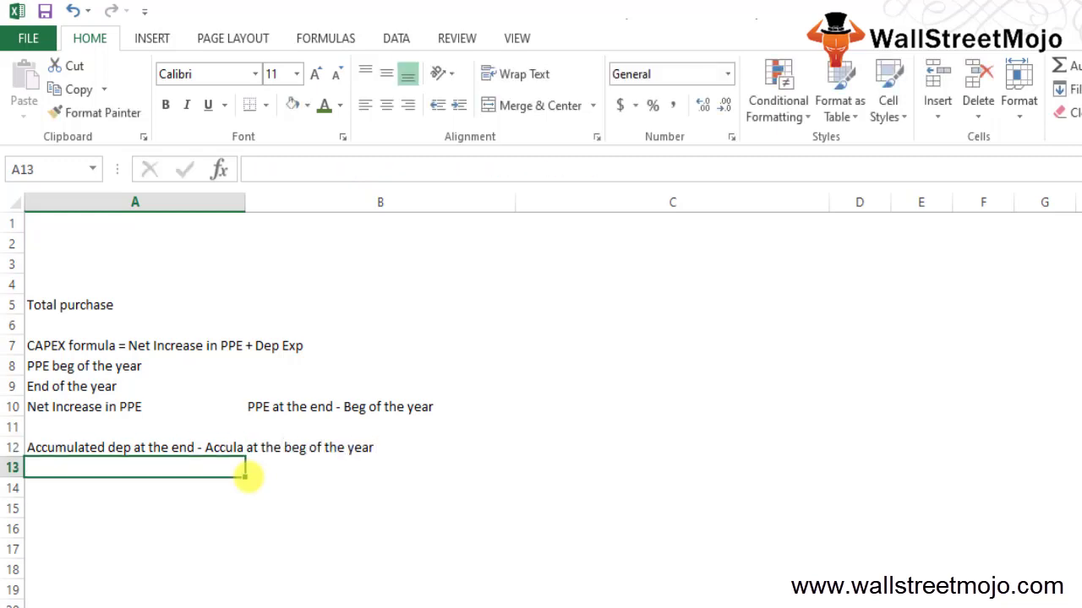
# - Enter the text "Capex = ( PPE (end ) - PPE (Beg) + (Acc dep (end) - Accuml dep at the beg))" in cell A14
pyautogui.press('Return')
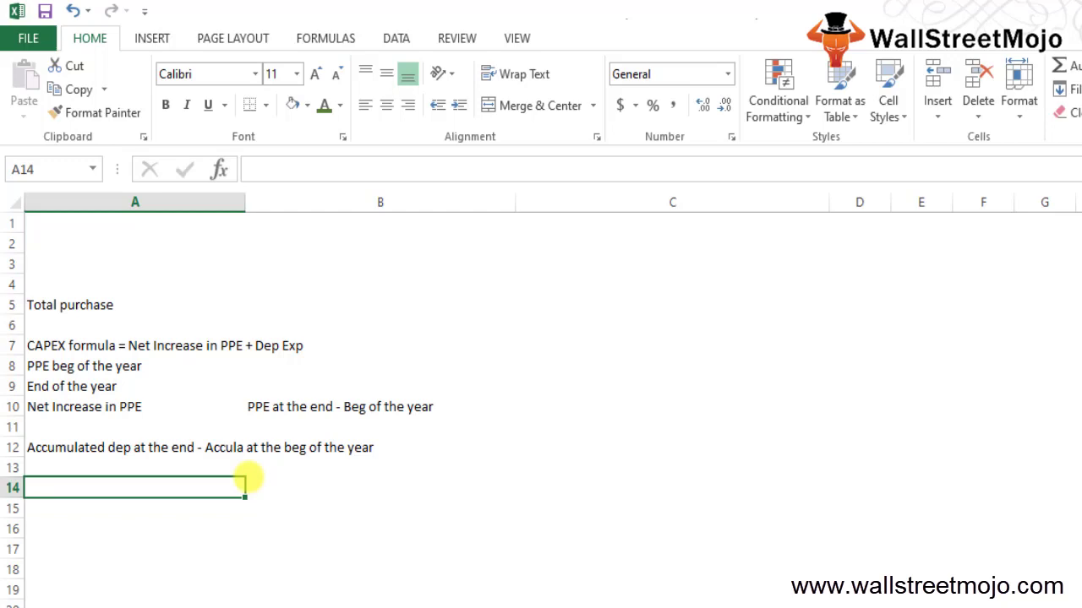
pyautogui.write('Cap')
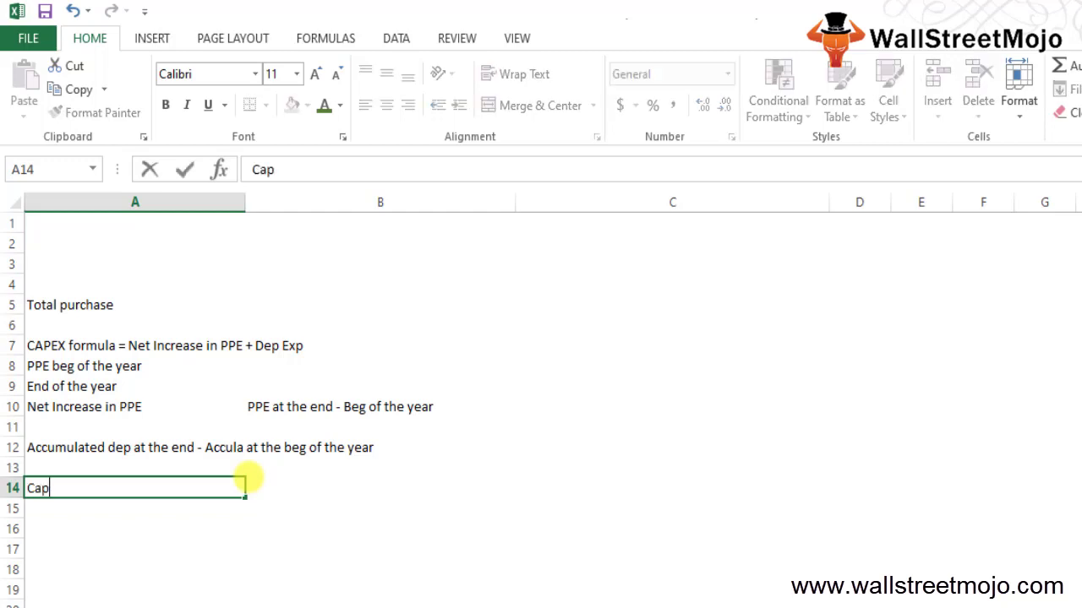
pyautogui.write('ex =( PP')
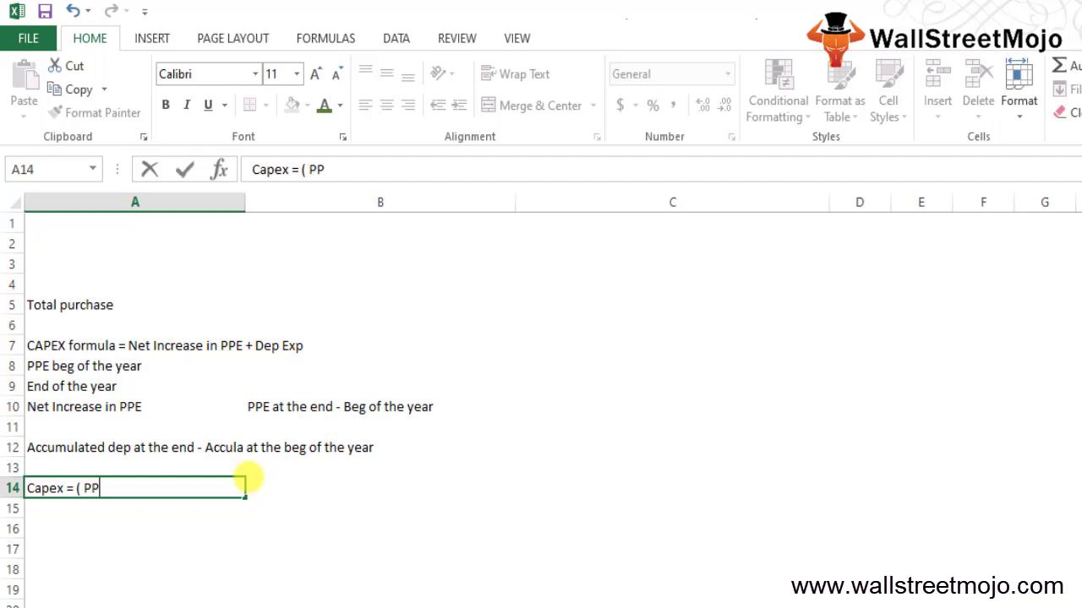
pyautogui.write('E (end ) - ')
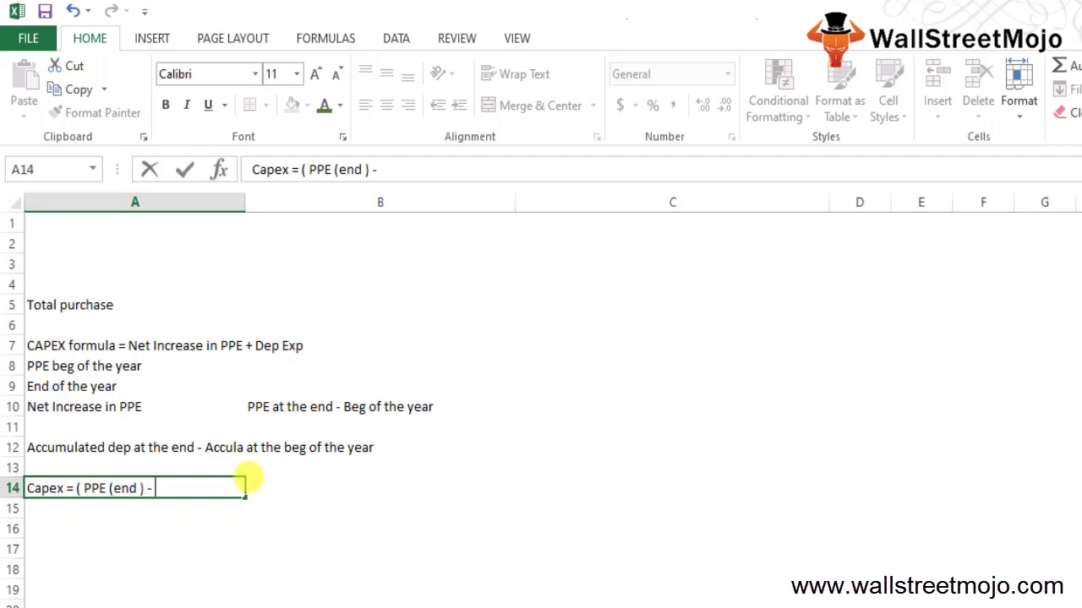
pyautogui.write('PPE (Beg) ')
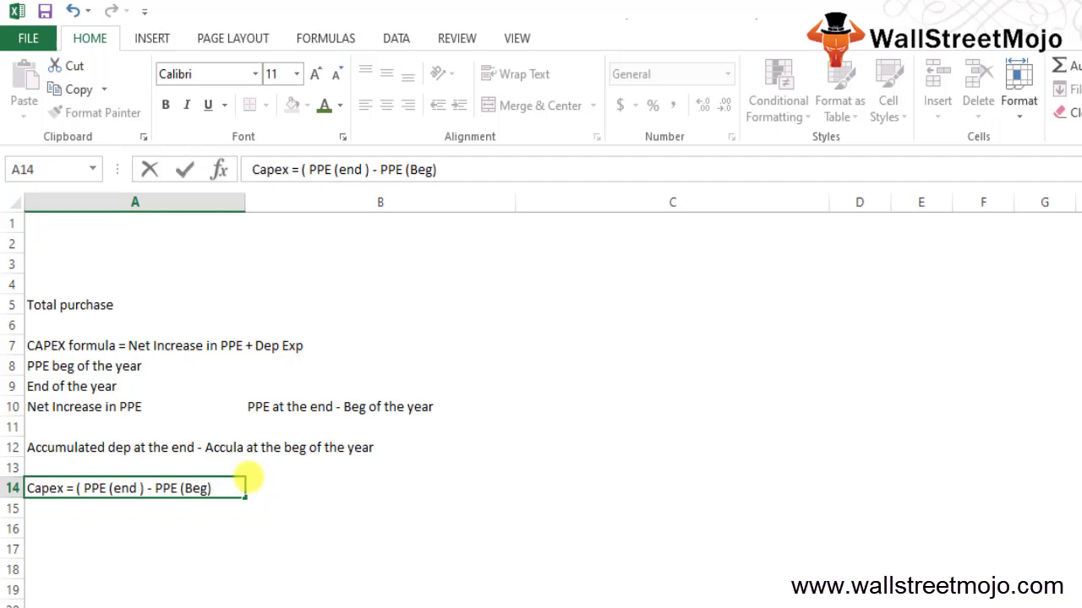
pyautogui.write('+ (Acc d')
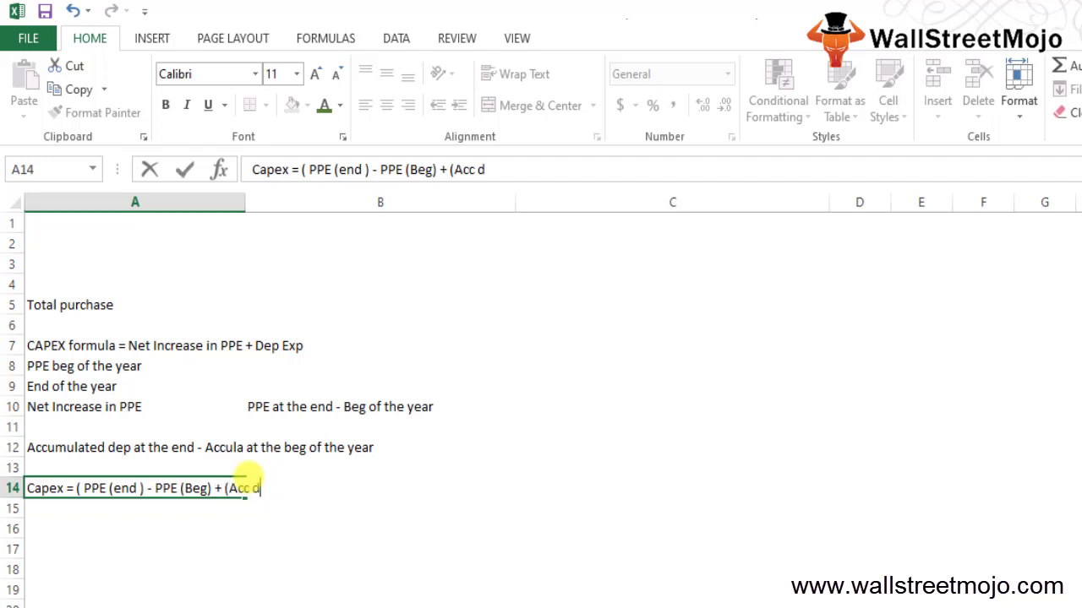
pyautogui.write('ep (end')
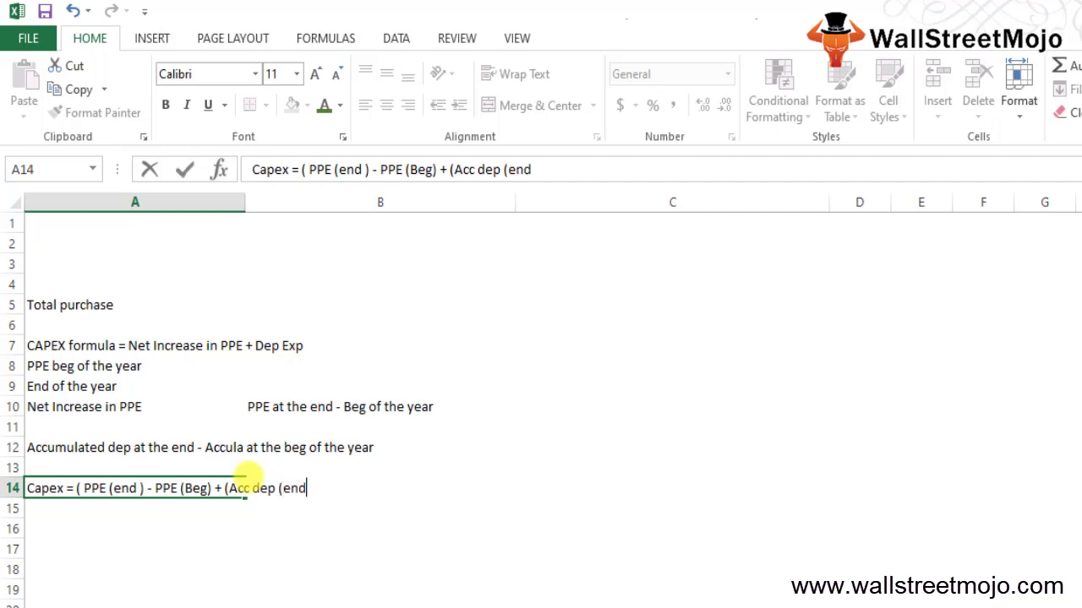
pyautogui.write(') -')
pyautogui.write(' Accum')
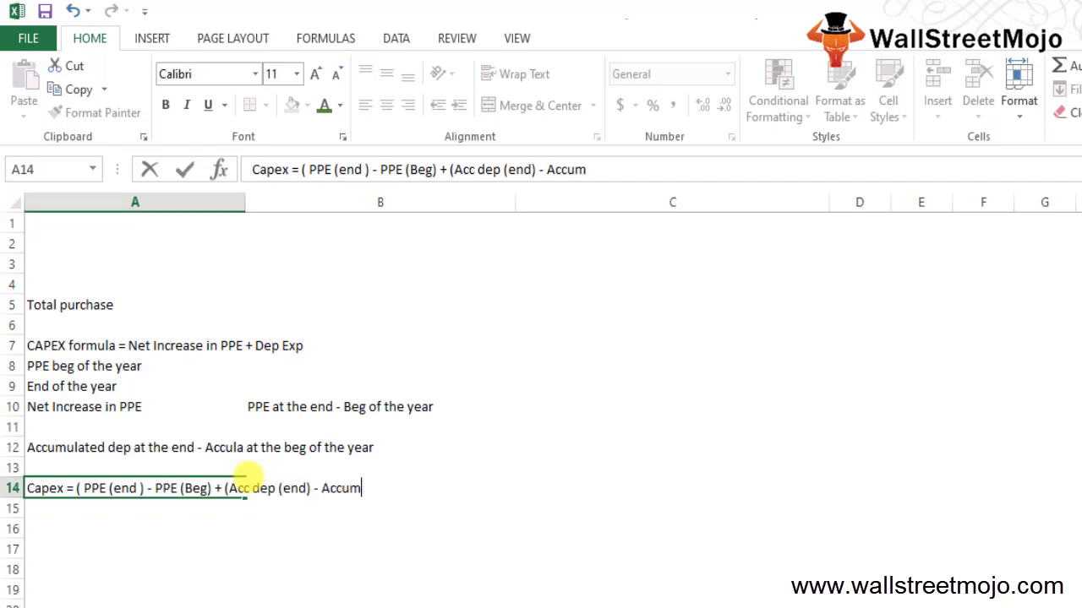
pyautogui.write('l dep ')
pyautogui.write('at teh')
pyautogui.press('BackSpace')
pyautogui.press('BackSpace')
pyautogui.write('he')
pyautogui.write('e beg')
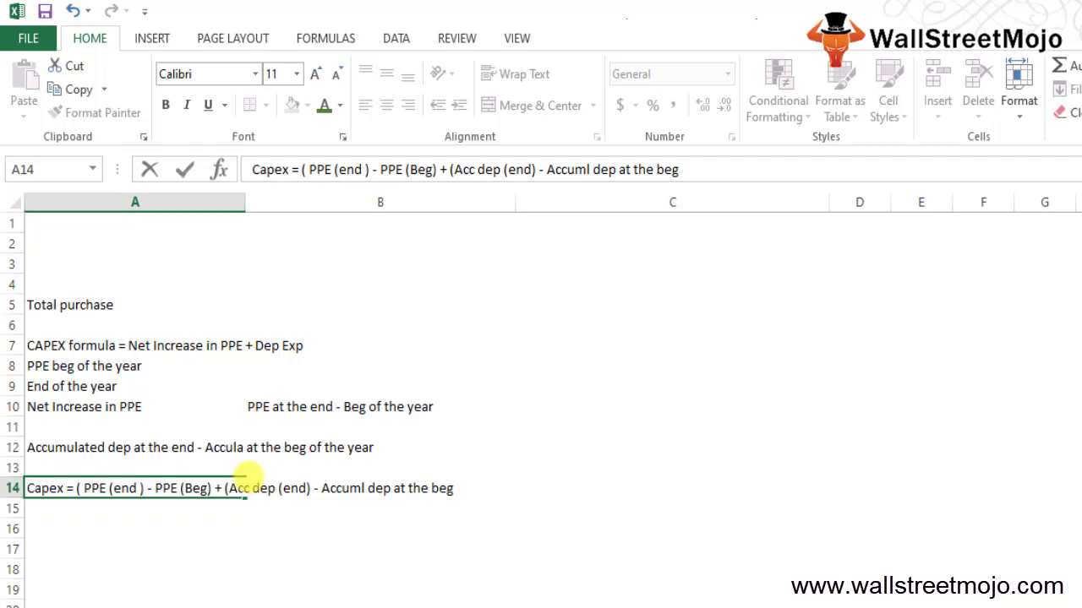
pyautogui.write('))')
pyautogui.press('Return')
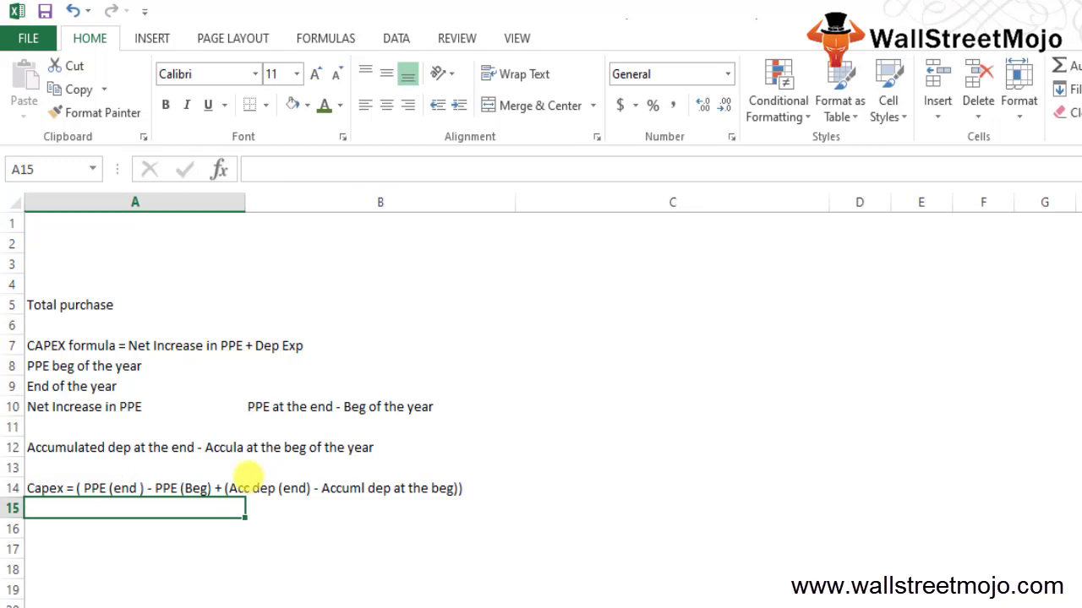
# - Enter the heading "Step to calcualte capex" in cell A21, below the formula notes
pyautogui.press('Down')
pyautogui.press('Down')
pyautogui.press('Down')
pyautogui.press('Down')
pyautogui.press('Down')
pyautogui.press('Down')
pyautogui.press('Down')
pyautogui.press('Down')
pyautogui.press('Down')
pyautogui.press('Down')
pyautogui.press('Down')
pyautogui.press('Down')
pyautogui.press('Down')
pyautogui.press('Down')
pyautogui.press('Down')
pyautogui.press('Down')
pyautogui.press('Down')
pyautogui.press('Down')
pyautogui.press('Down')
pyautogui.press('Down')
pyautogui.press('Up')
pyautogui.press('Up')
pyautogui.press('Up')
pyautogui.press('Up')
pyautogui.press('Up')
pyautogui.press('Up')
pyautogui.press('Up')
pyautogui.press('Up')
pyautogui.press('Up')
pyautogui.press('Up')
pyautogui.press('Up')
pyautogui.press('Up')
pyautogui.press('Up')
pyautogui.press('Up')
pyautogui.press('Up')
pyautogui.press('Up')
pyautogui.press('Up')
pyautogui.press('Up')
pyautogui.press('Up')
pyautogui.press('Up')
pyautogui.write('St')
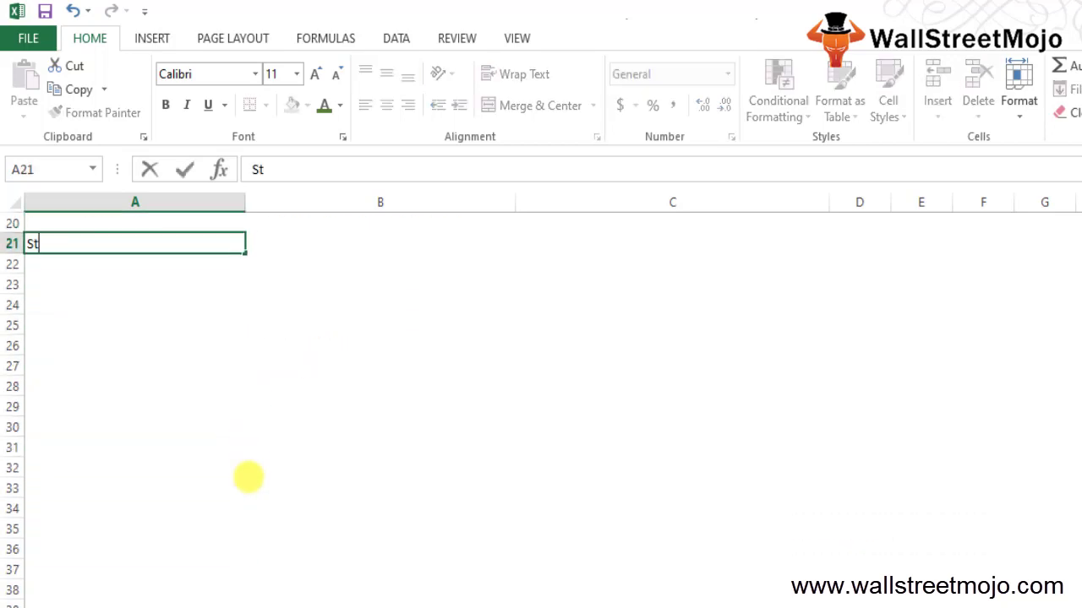
pyautogui.write('ep to cal')
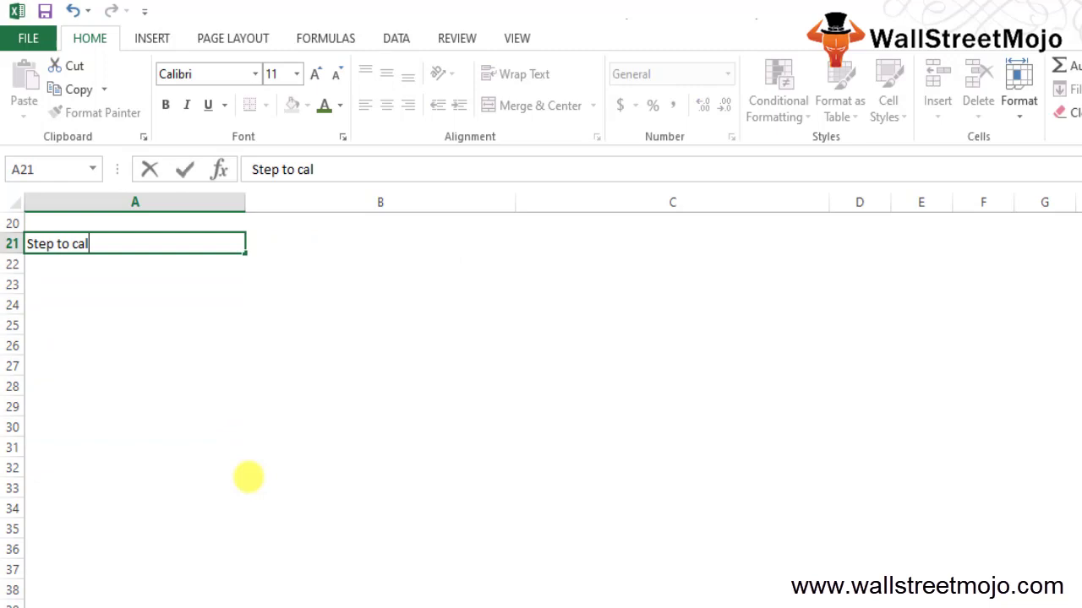
pyautogui.write('cualte t')
pyautogui.press('BackSpace')
pyautogui.write('ce')
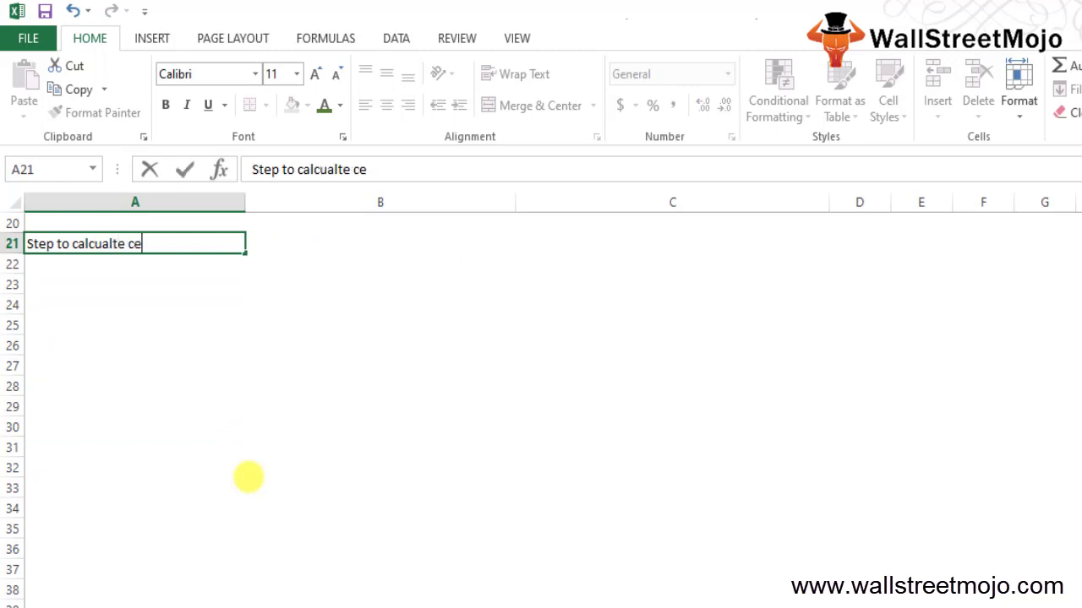
pyautogui.press('BackSpace')
pyautogui.write('apex')
pyautogui.press('Return')
# - Enter the label "Step 1" in cell A23 and its description "Asset" in cell B23
pyautogui.press('Return')
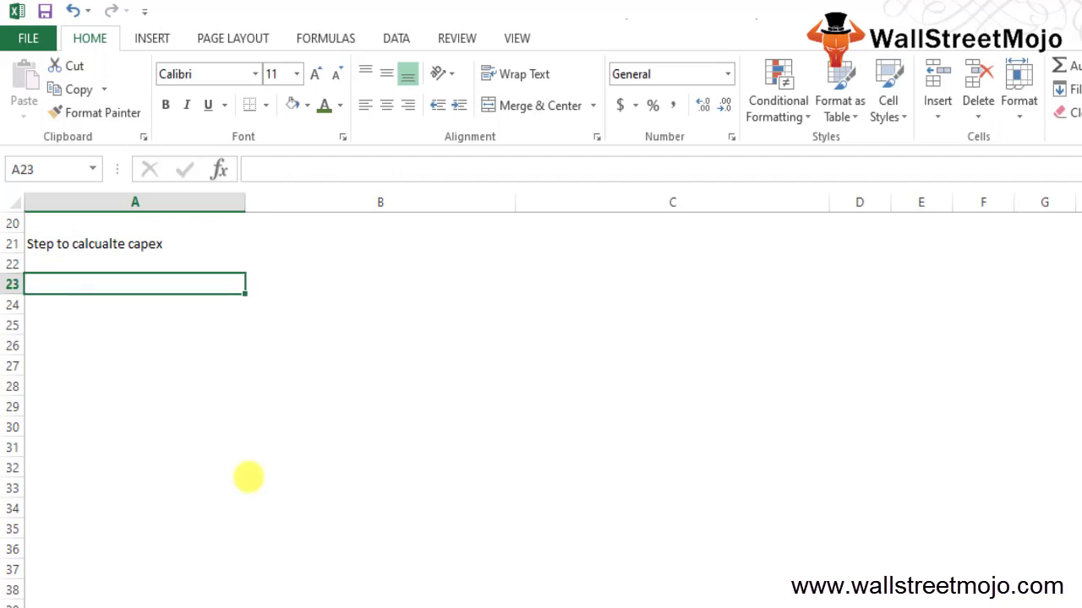
pyautogui.write('Step 1')
pyautogui.press('Return')
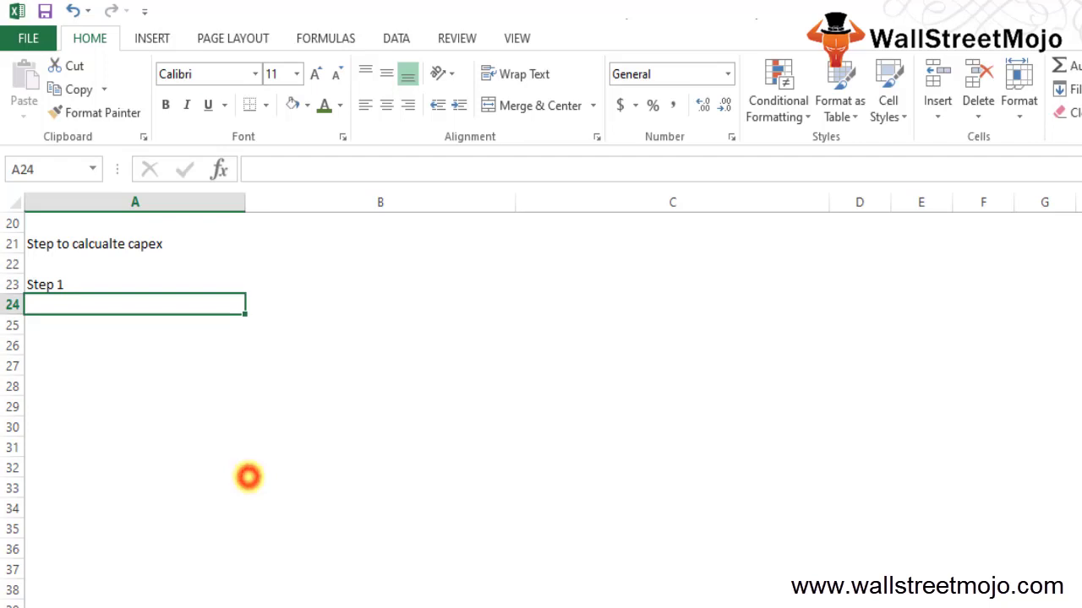
pyautogui.click(247, 478)
pyautogui.click(244, 478)
pyautogui.press('Up')
pyautogui.press('Up')
pyautogui.press('Up')
pyautogui.press('Up')
pyautogui.press('Up')
pyautogui.press('Up')
pyautogui.press('Up')
pyautogui.press('Up')
pyautogui.press('Up')
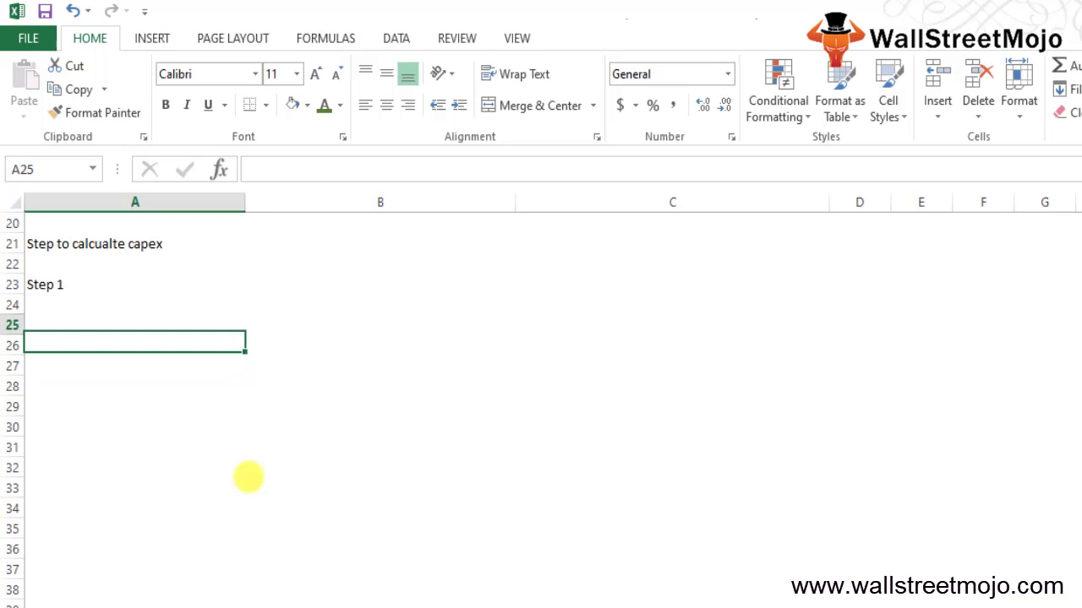
pyautogui.press('Right')
pyautogui.write('Asset')
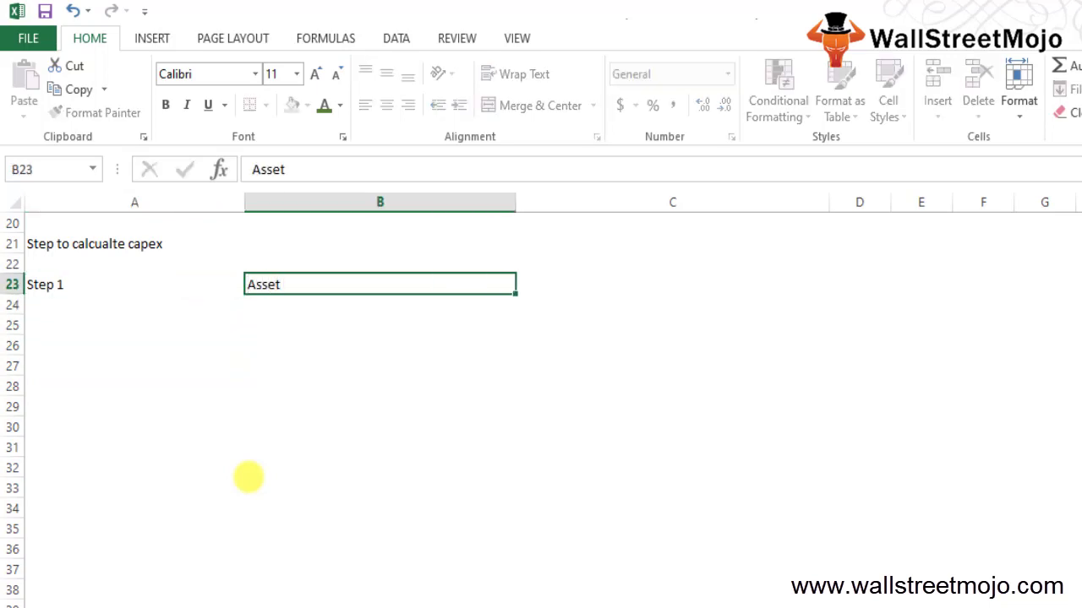
pyautogui.press('Return')
# - Enter the label "step 2" in cell A24 and the text "Bs" beside it in cell B24
pyautogui.press('Up')
pyautogui.press('Right')
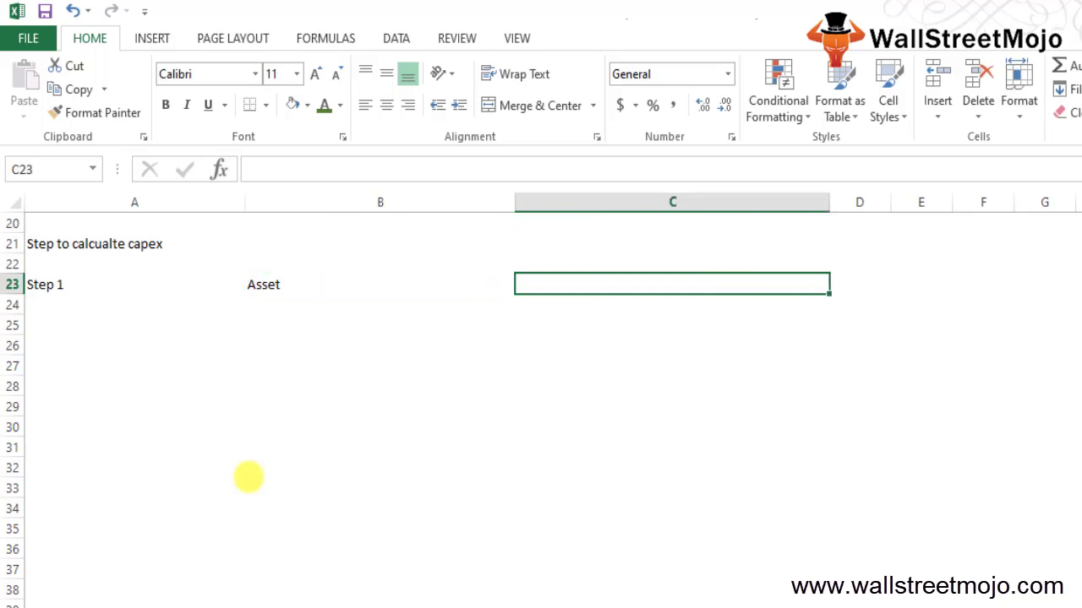
pyautogui.click(246, 475)
pyautogui.press('Up')
pyautogui.press('Up')
pyautogui.press('Up')
pyautogui.press('Up')
pyautogui.press('Up')
pyautogui.press('Up')
pyautogui.press('Up')
pyautogui.press('Up')
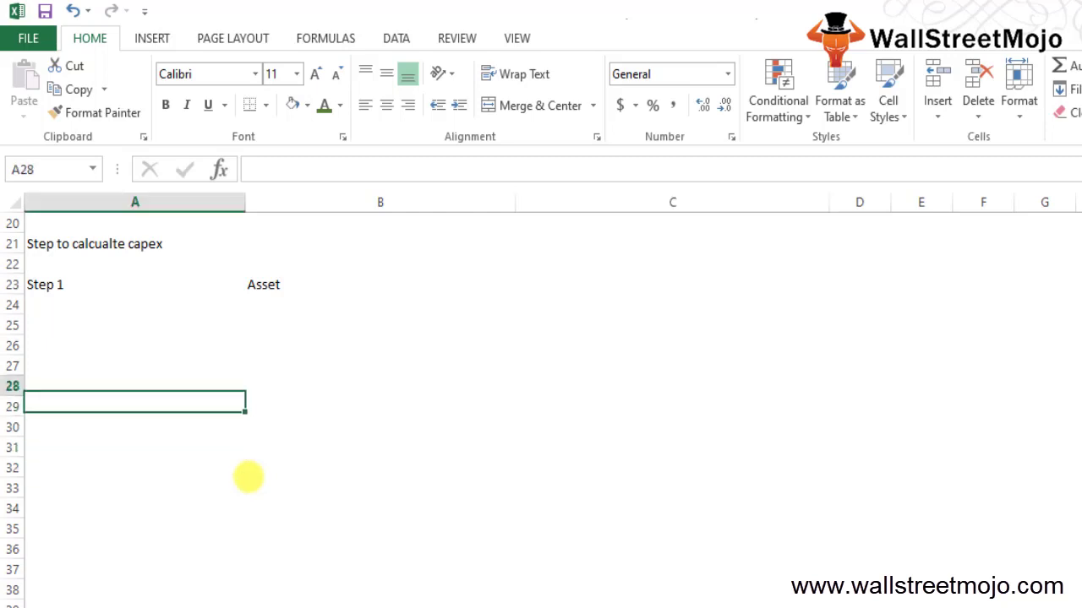
pyautogui.write('step 2')
pyautogui.press('Tab')
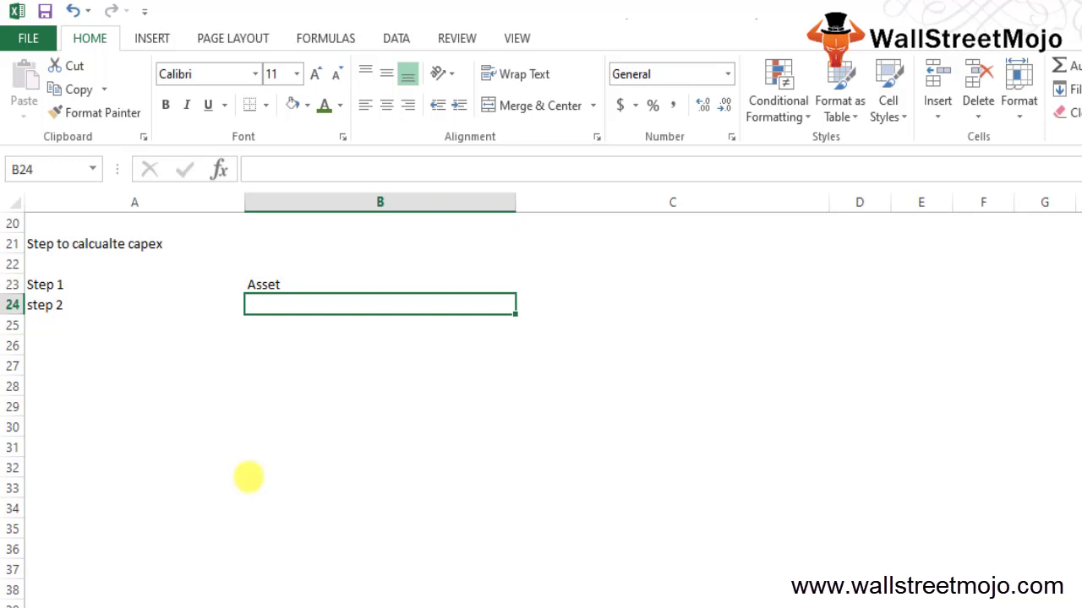
pyautogui.write('Bs')
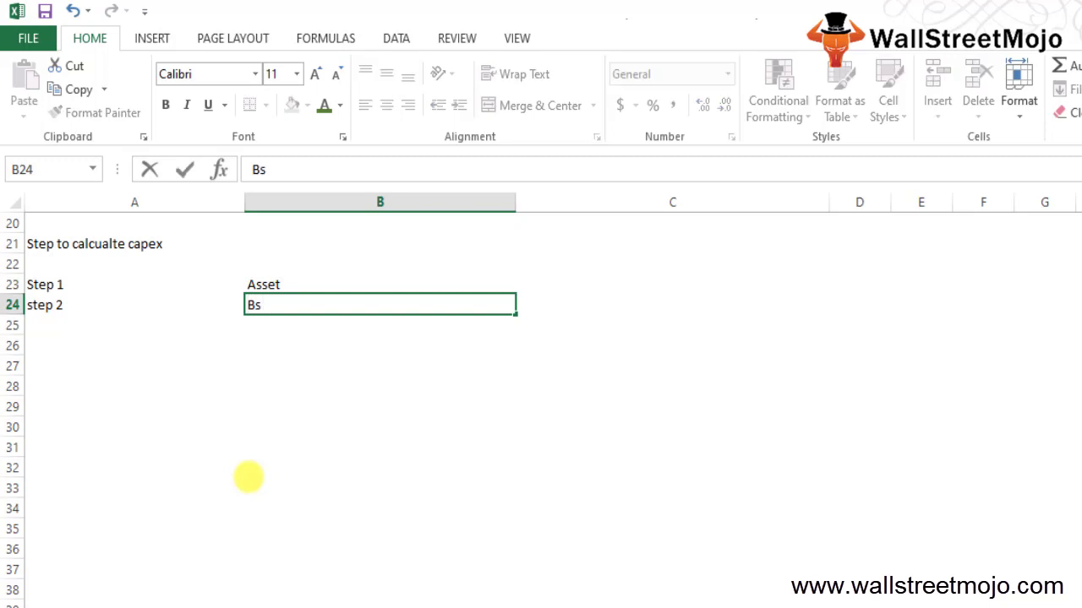
pyautogui.press('Return')
# - Enter the text "Income statement" in cell C24, on the step 2 row
pyautogui.press('Up')
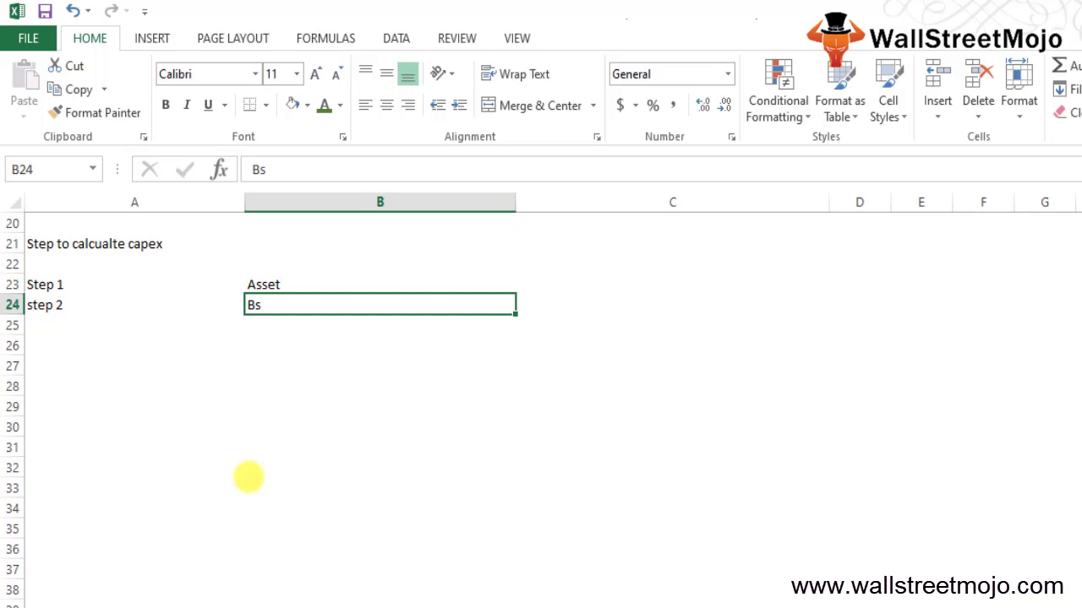
pyautogui.press('Right')
pyautogui.write('Income s')
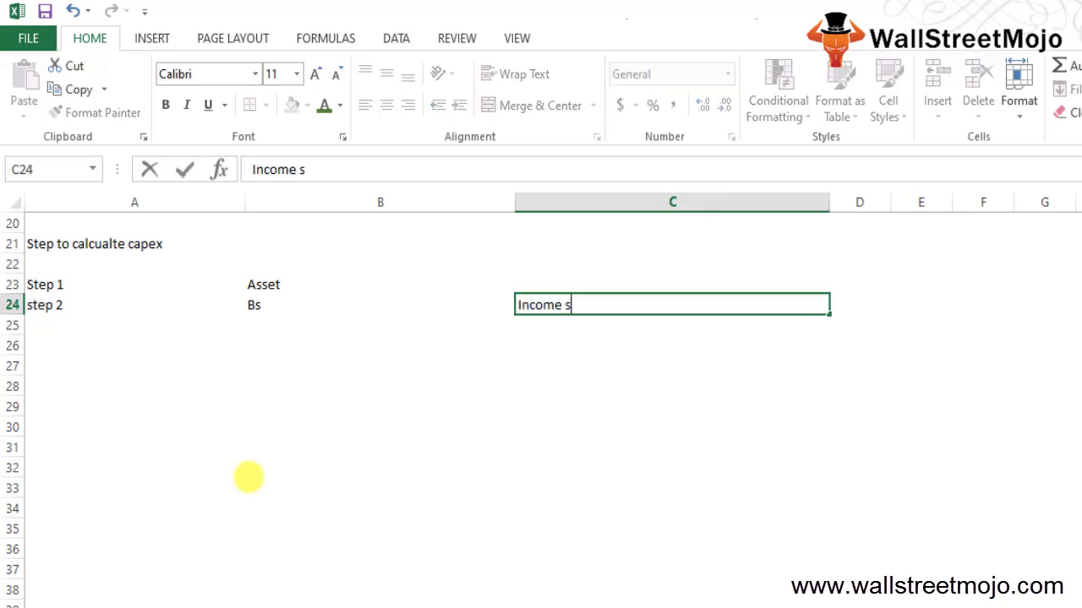
pyautogui.write('tatement')
pyautogui.press('Return')
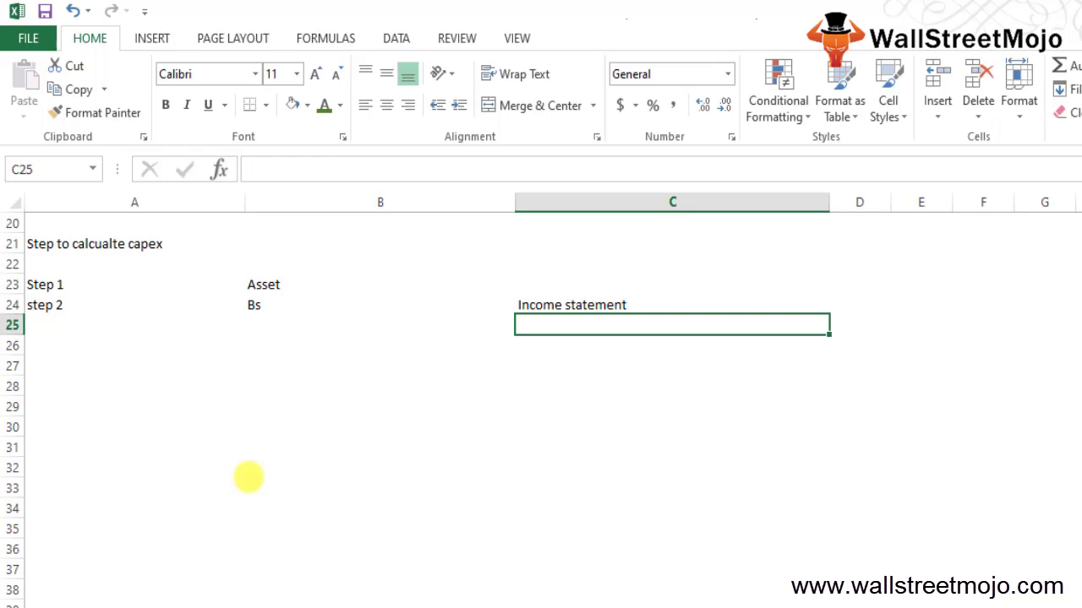
# - Enter the text "Accum dep at the end of the year - Acc dep at the beg" in cell B25
pyautogui.press('Left')
pyautogui.press('Left')
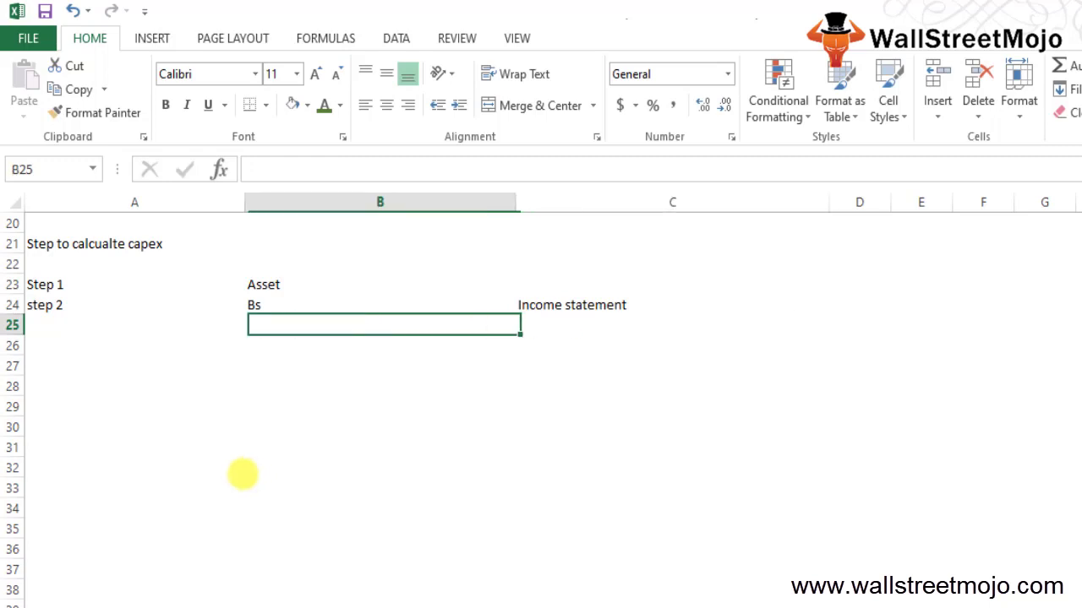
pyautogui.press('Right')
pyautogui.write('Accum ')
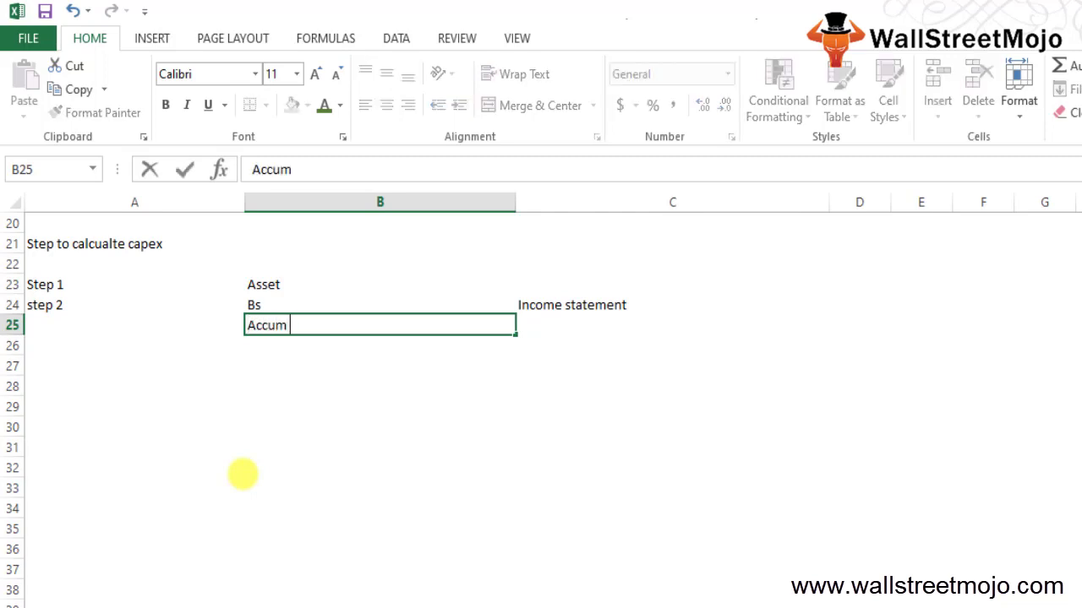
pyautogui.write('dep at')
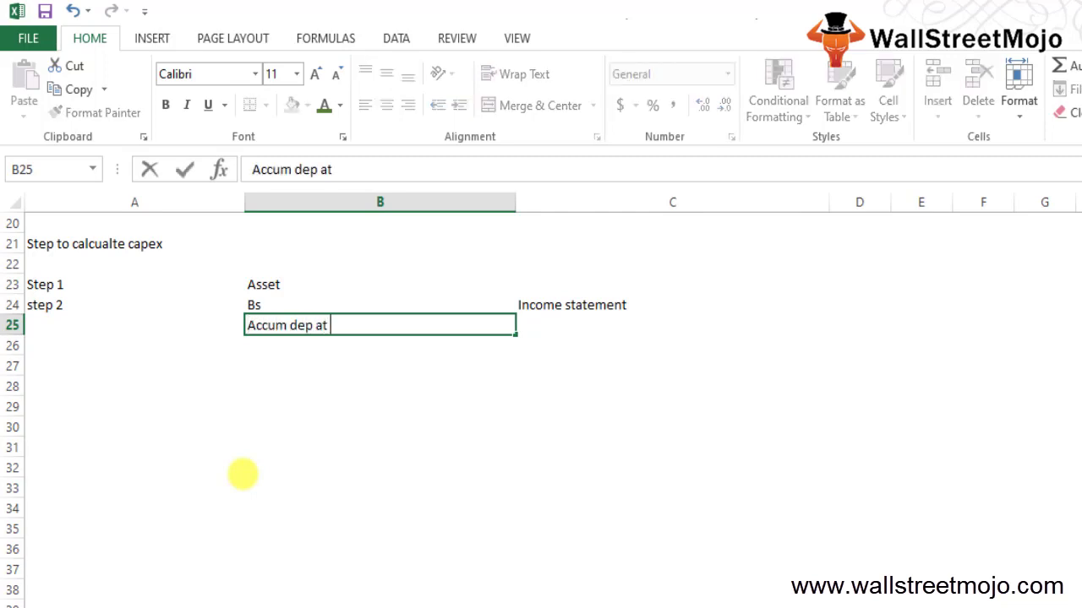
pyautogui.write(' the end of the year ')
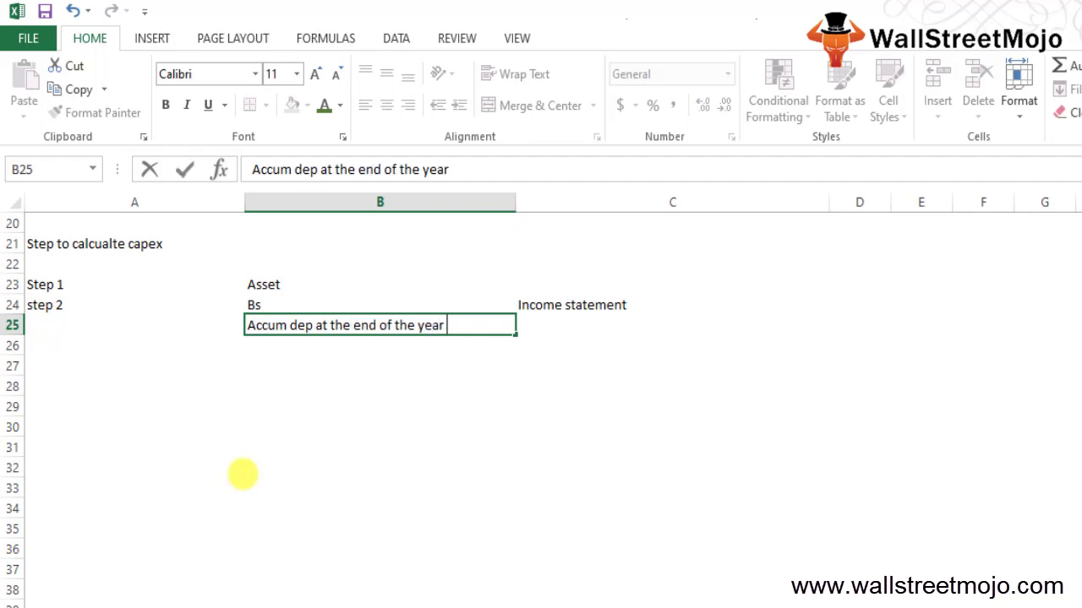
pyautogui.write('- Acc')
pyautogui.write(' dep at the ')
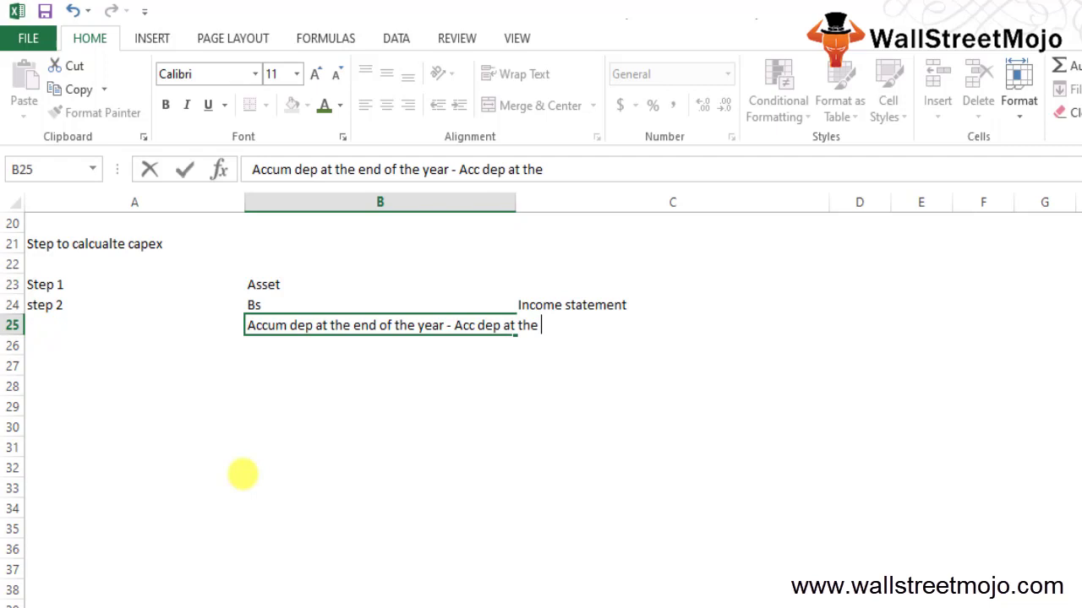
pyautogui.write('beg')
pyautogui.press('Return')
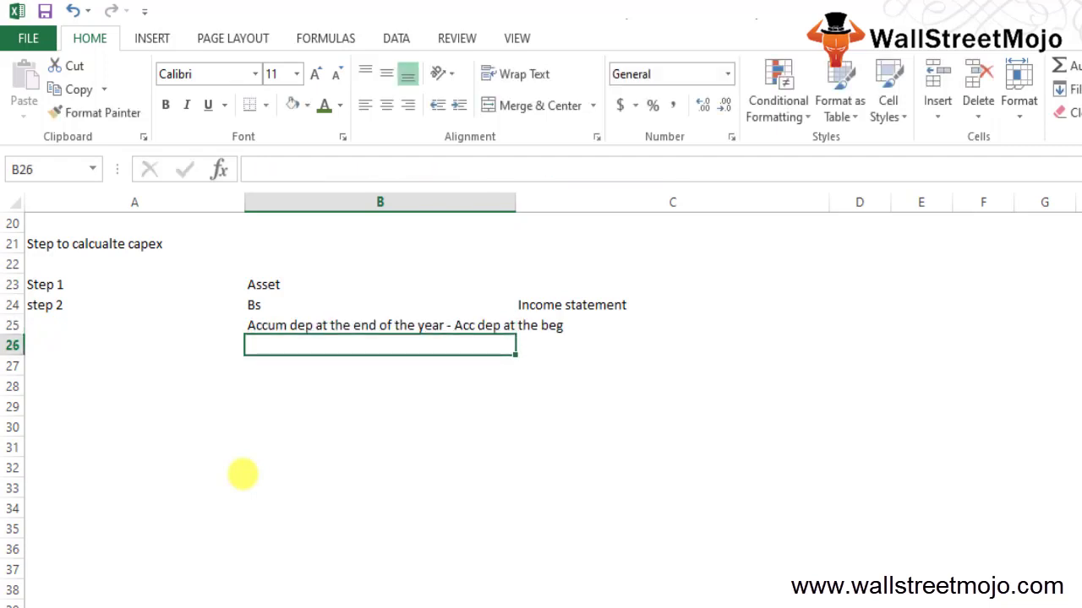
# - Enter the label "Step 2 :" in cell A27, leaving row 26 blank above it
pyautogui.press('Down')
pyautogui.press('Left')
pyautogui.write('Step')
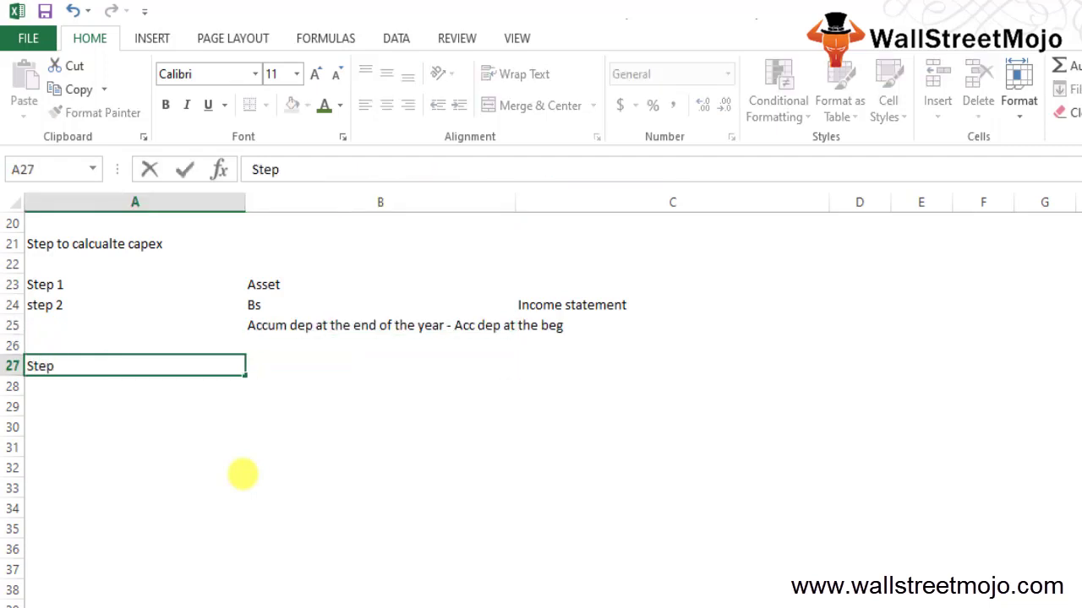
pyautogui.write(' 2 :')
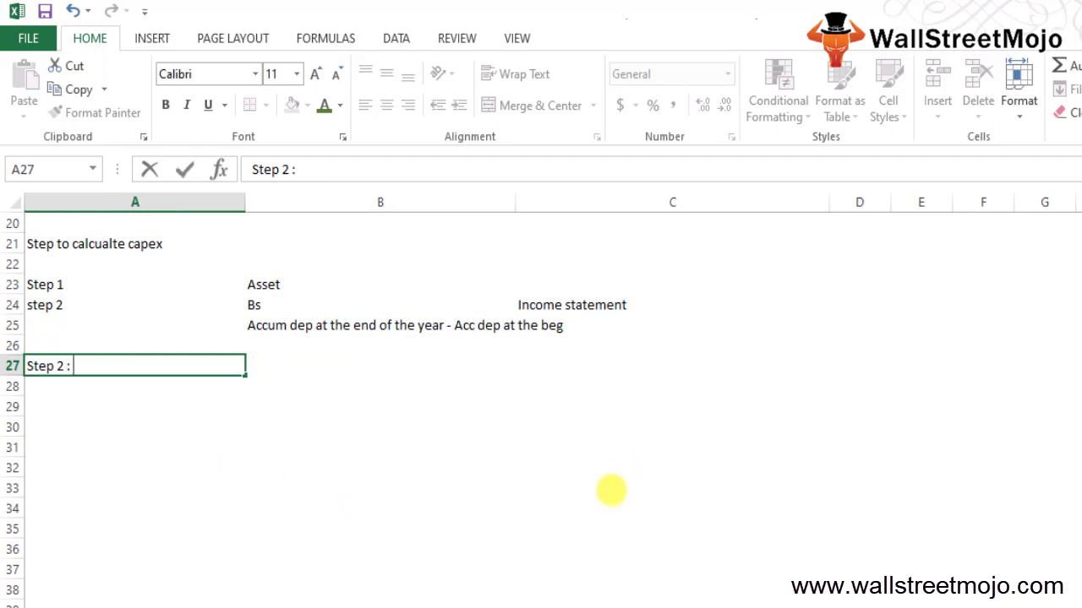
pyautogui.press('Return')
# - Enter the example label "Eg :" in cell A29, leaving row 28 blank above it
pyautogui.press('Return')
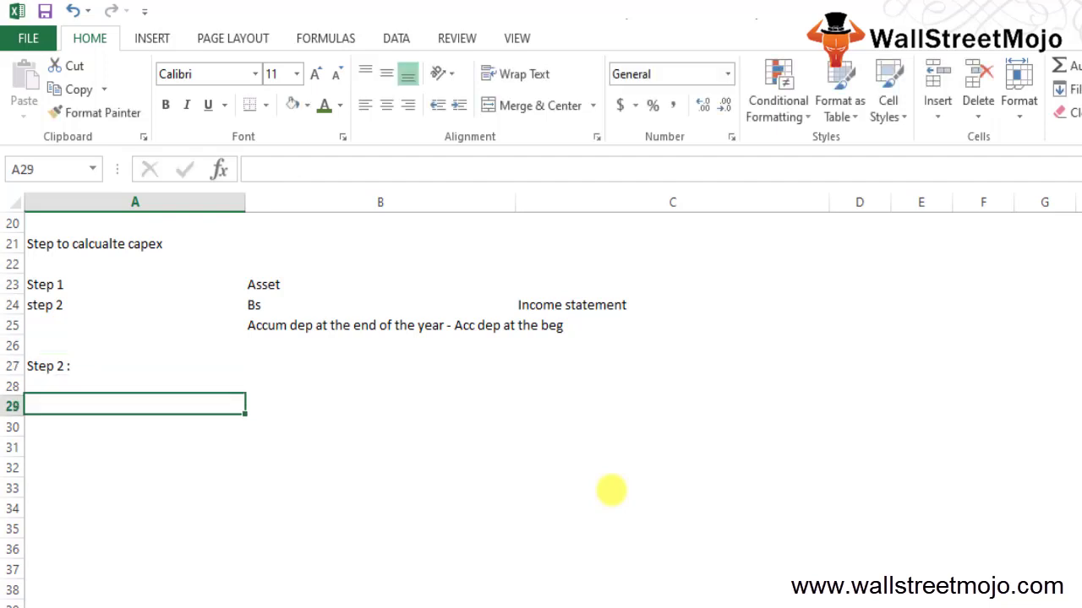
pyautogui.write('Eg :')
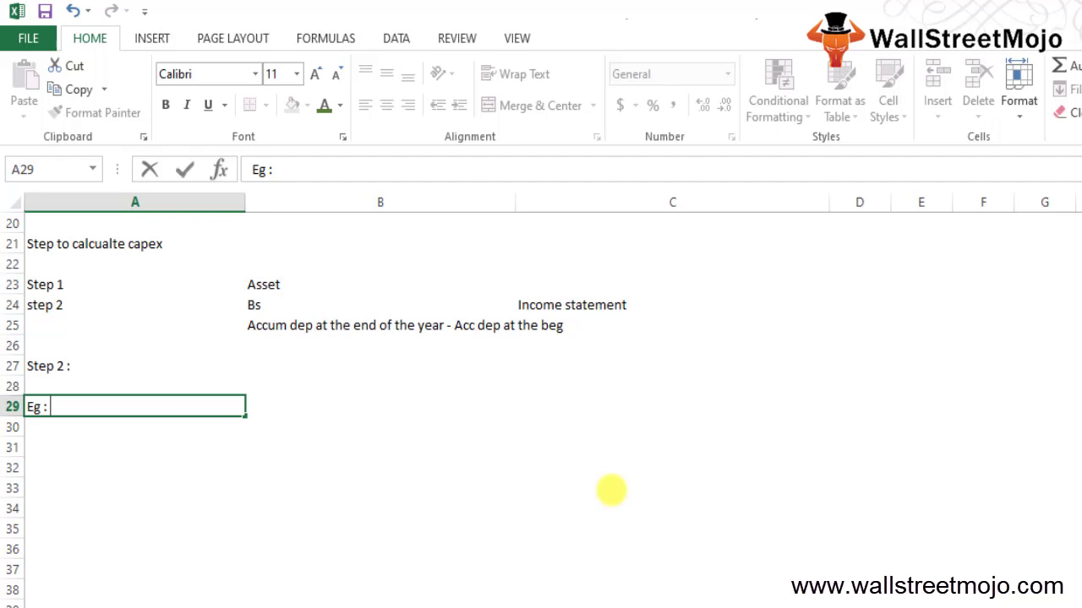
pyautogui.press('Return')
pyautogui.press('Return')
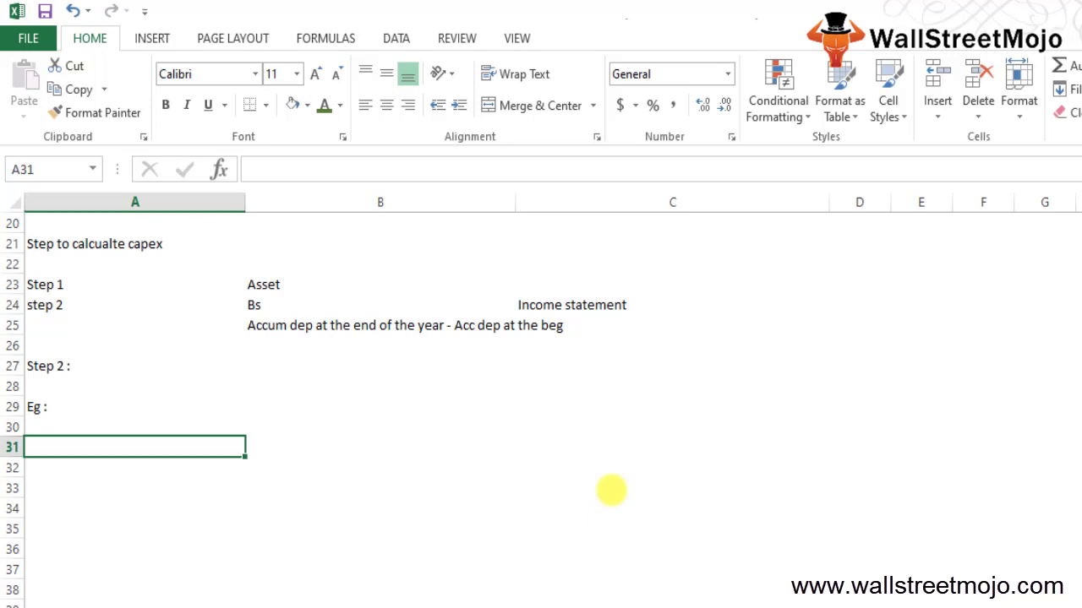
# - Enter the label "Dep" in cell A30 and its value 10500 in cell B30, directly below the example label
pyautogui.press('Down')
pyautogui.press('Down')
pyautogui.press('Up')
pyautogui.press('Up')
pyautogui.press('Up')
pyautogui.write('Dep')
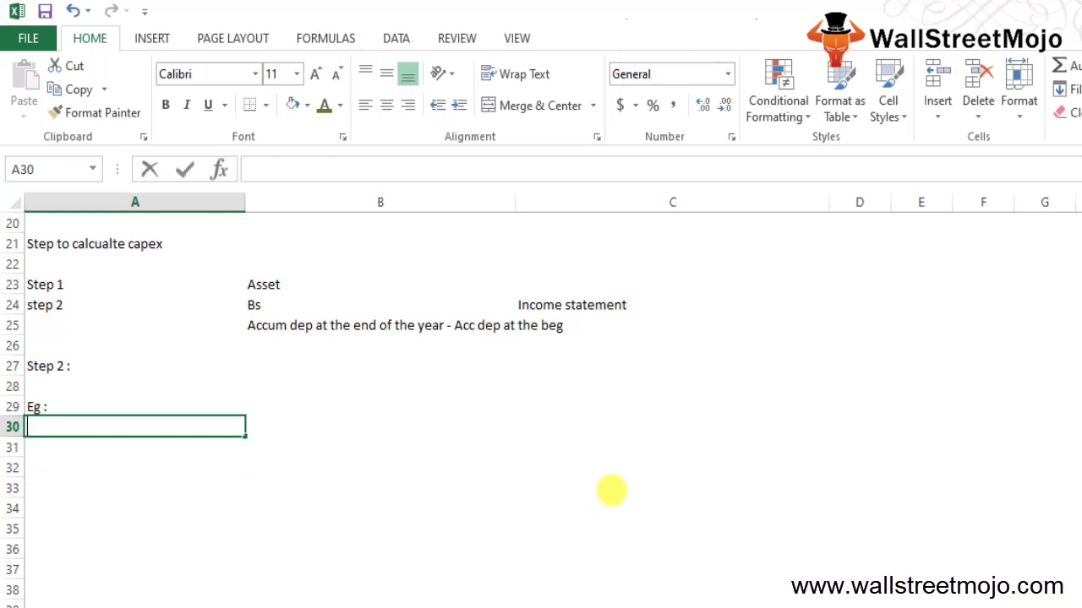
pyautogui.press('Return')
pyautogui.press('Up')
pyautogui.press('Right')
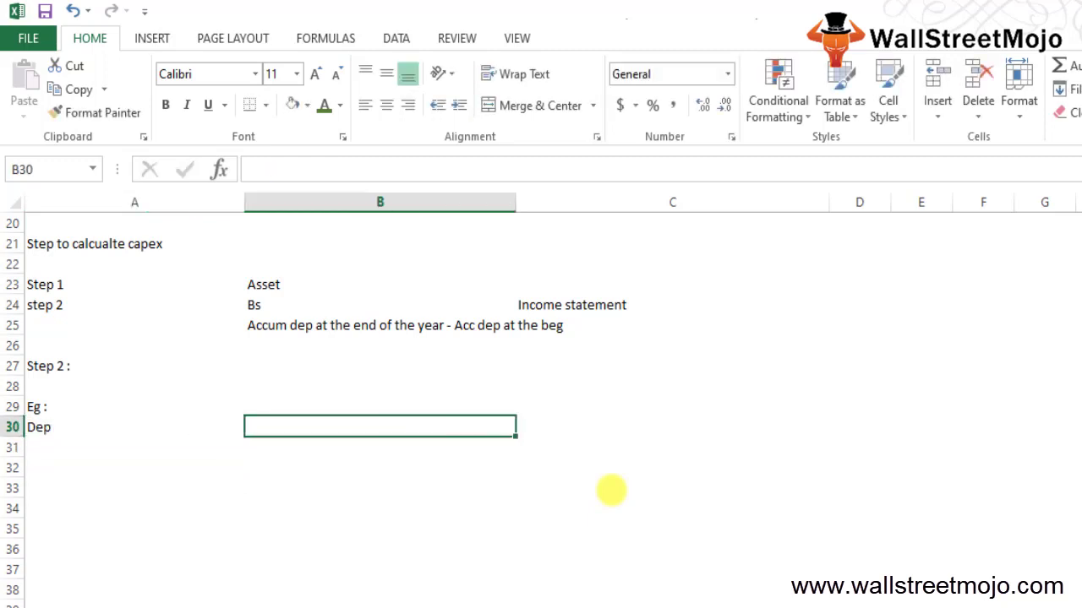
pyautogui.write('10500')
pyautogui.press('Return')
pyautogui.press('Left')
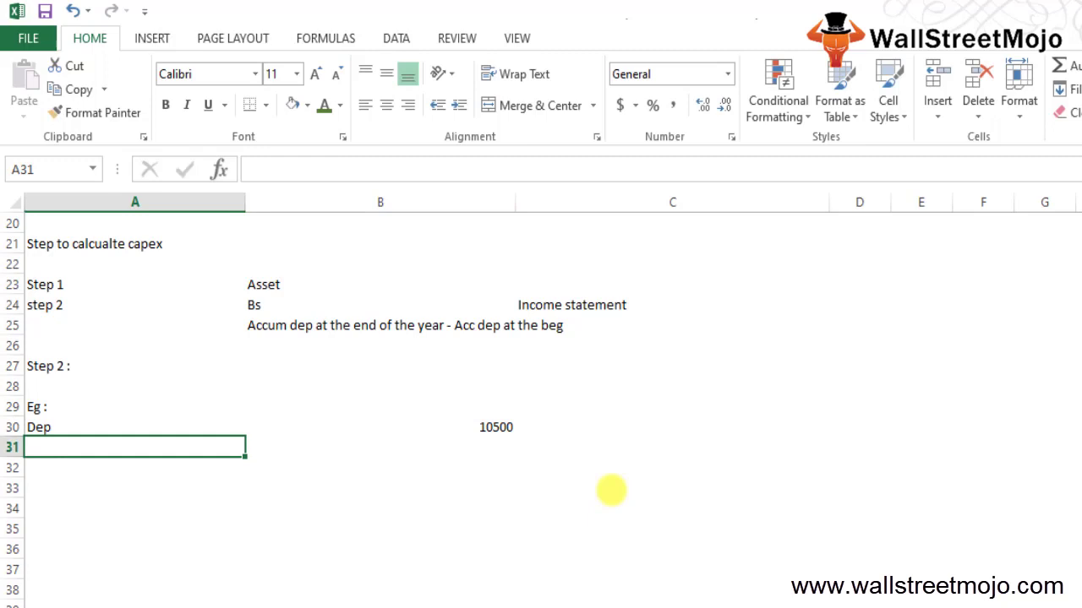
# - Enter the label "PPE at the end" in cell A31 with the value 45500 in cell B31
pyautogui.write('PPE at the e')
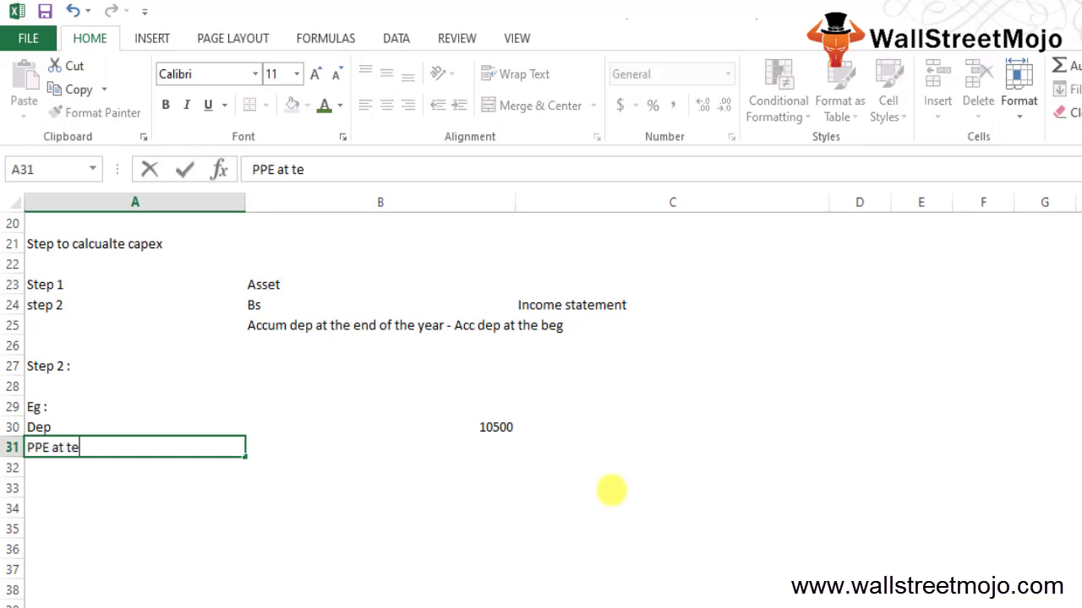
pyautogui.write('nd')
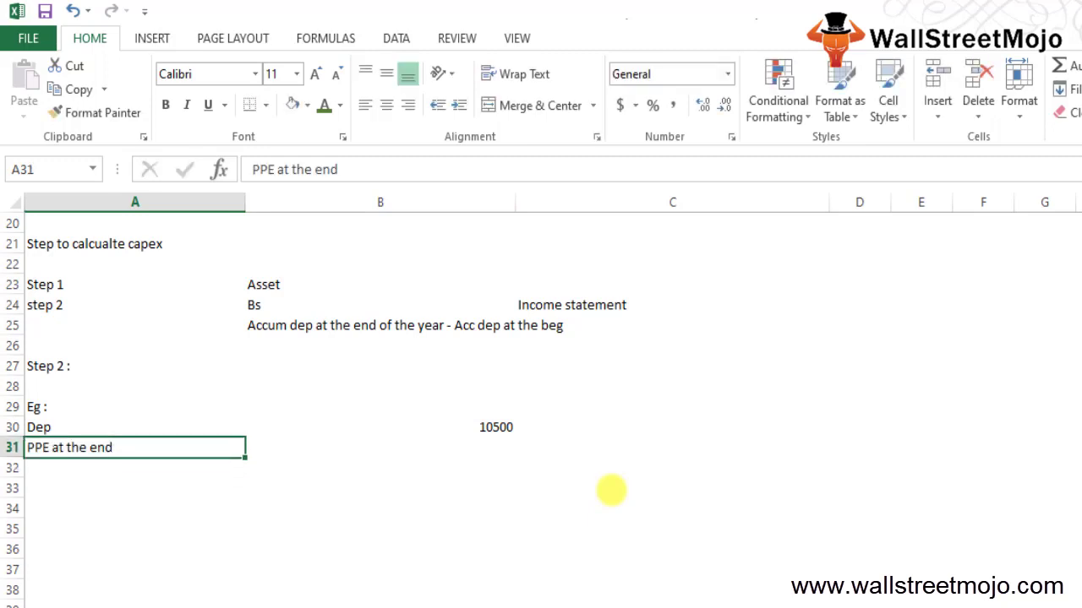
pyautogui.press('Right')
pyautogui.write('45')
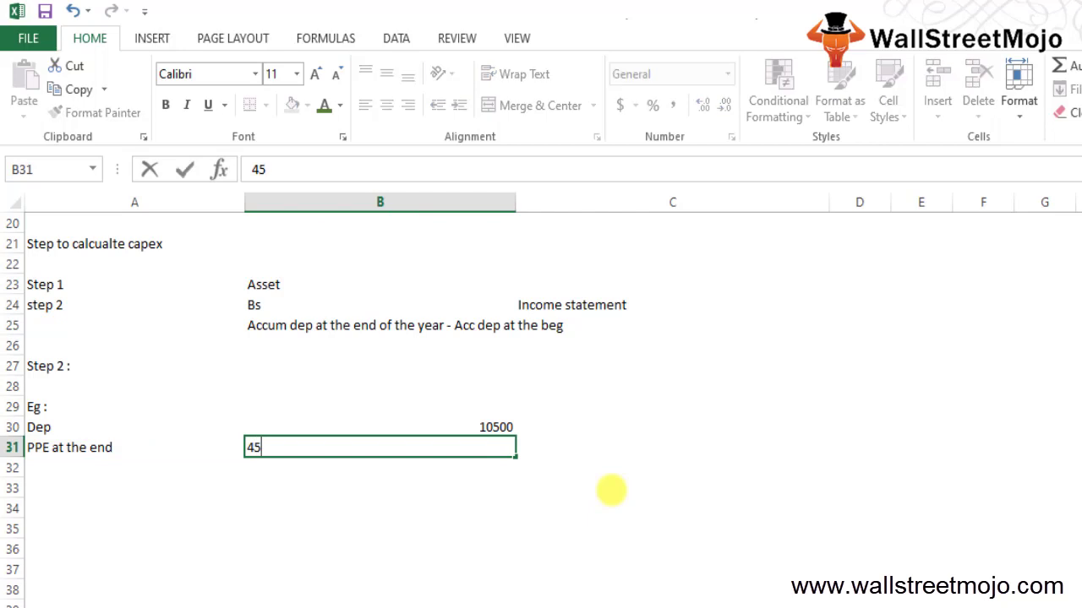
pyautogui.write('500')
pyautogui.press('Return')
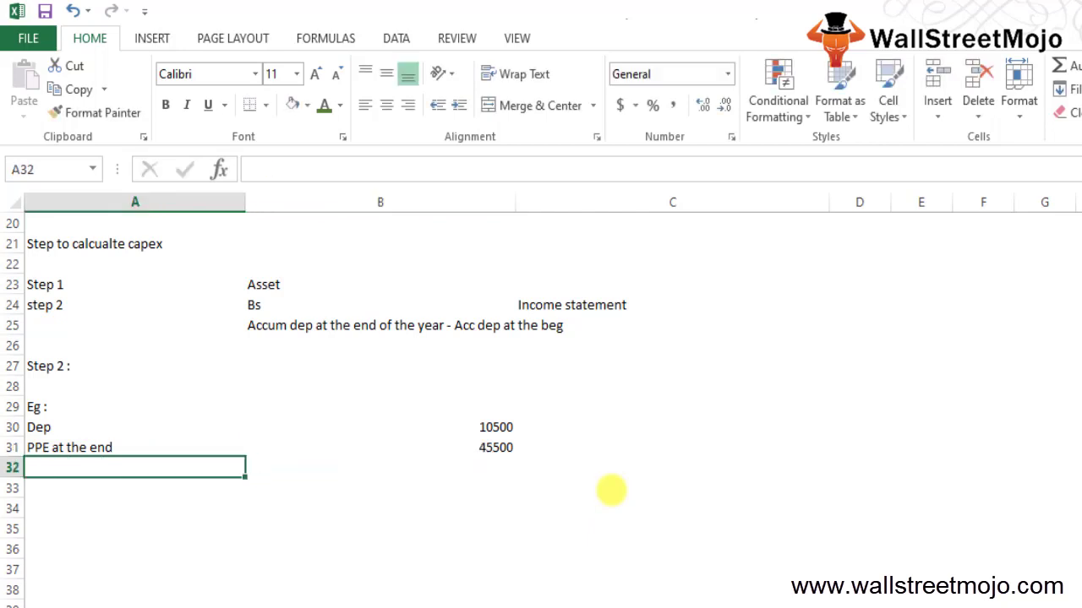
# - Enter the label "Beg" in cell A32 with the value 40000 in cell B32
pyautogui.write('Beg')
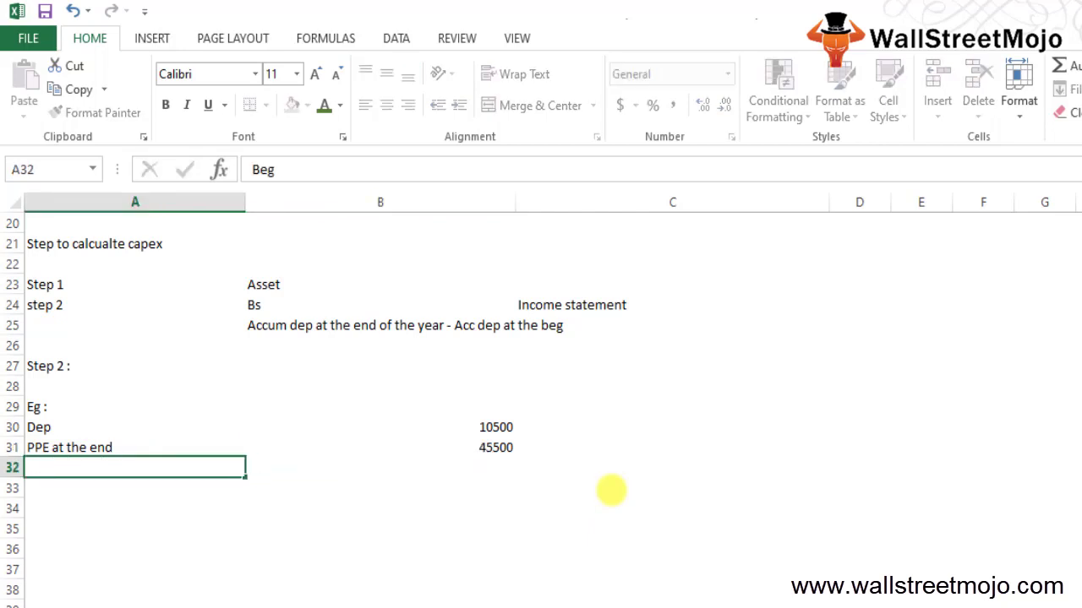
pyautogui.press('Right')
pyautogui.write('40000')
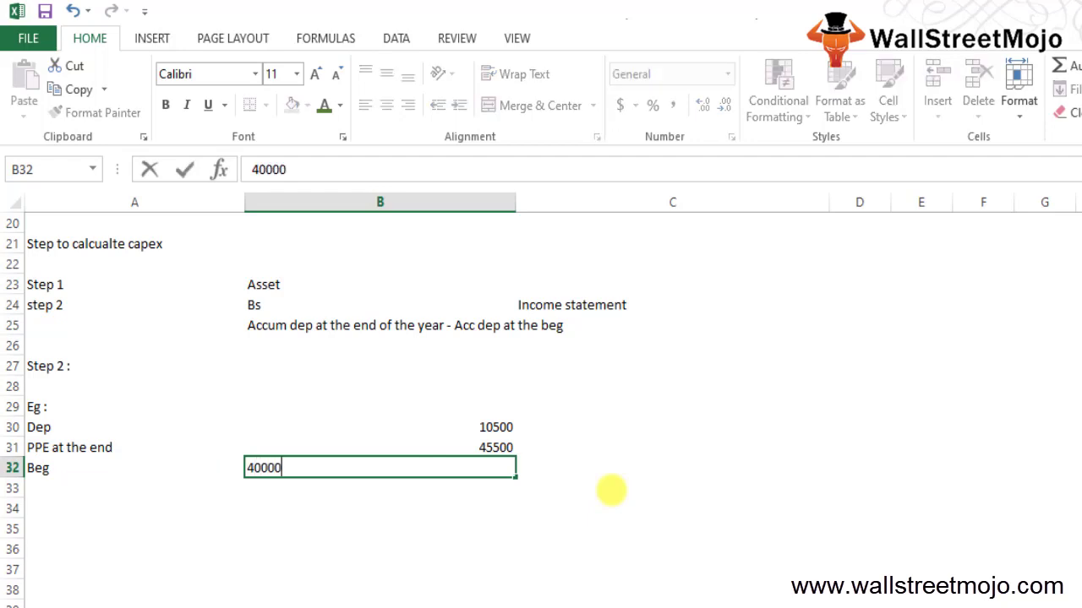
pyautogui.press('Return')
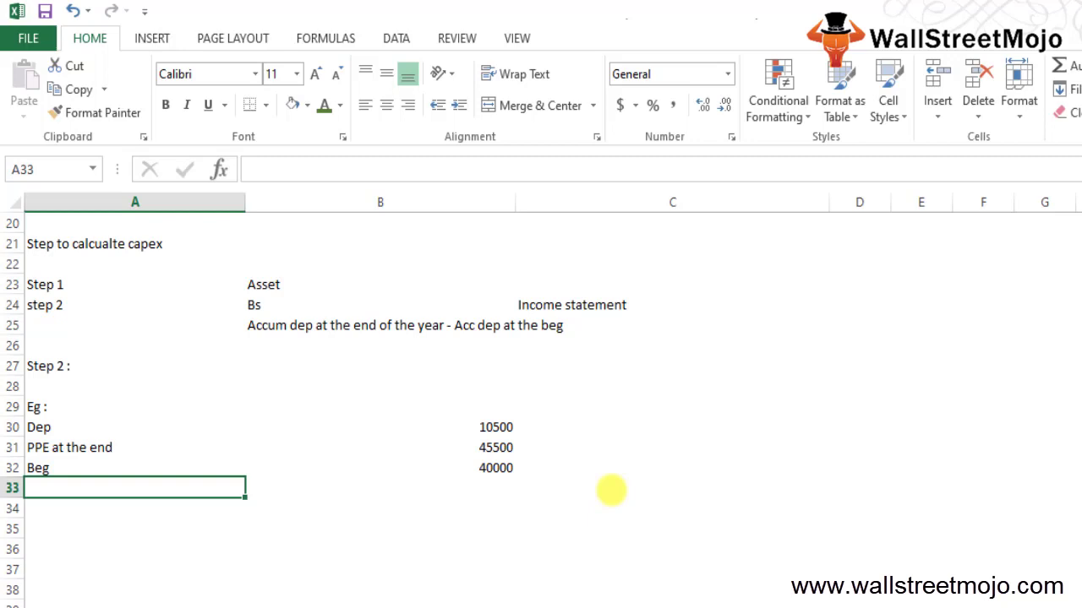
# - In cell B33, enter a formula subtracting the beginning PPE in B32 from the ending PPE in B31
pyautogui.press('Down')
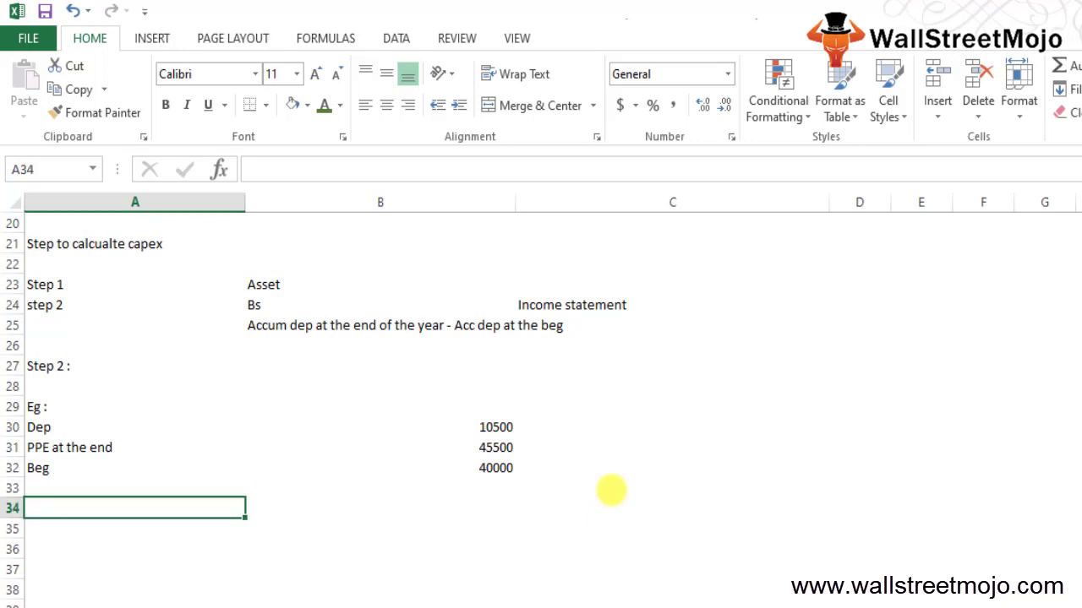
pyautogui.press('Up')
pyautogui.press('Right')
pyautogui.write('=')
pyautogui.press('Up')
pyautogui.press('Up')
pyautogui.write('-')
pyautogui.press('Up')
pyautogui.press('Up')
pyautogui.press('Down')
pyautogui.press('Return')
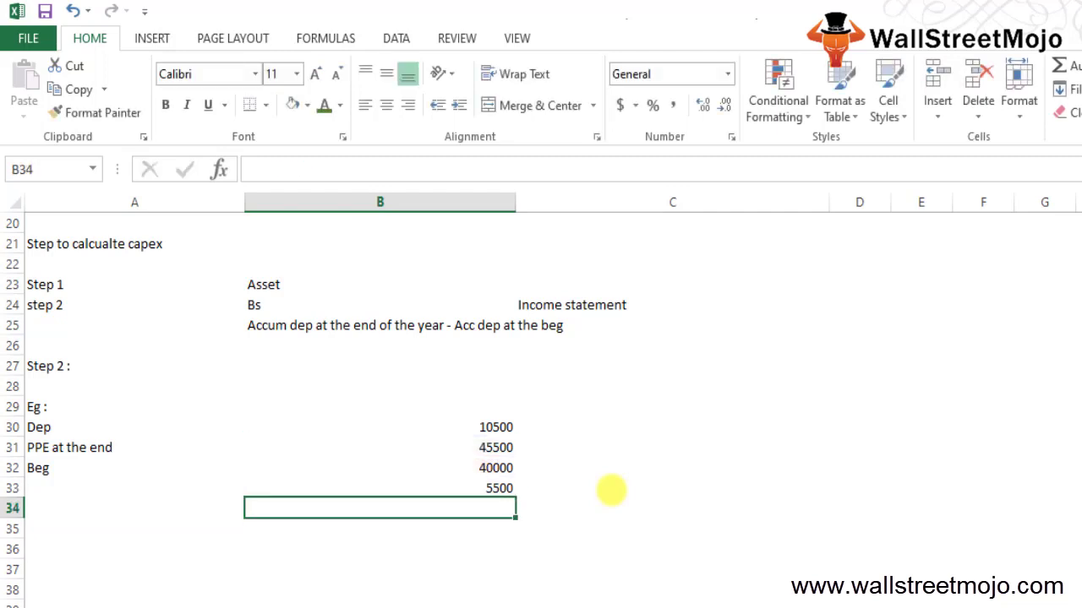
# - In cell B34, enter a formula adding the depreciation in B30 to the PPE change in B33
pyautogui.press('Left')
pyautogui.press('Right')
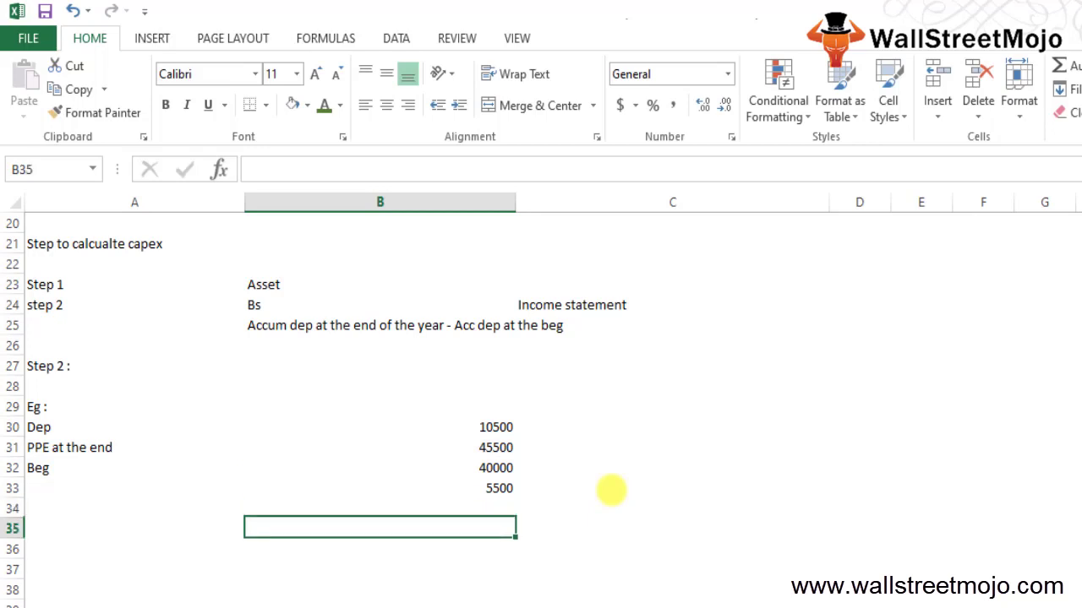
pyautogui.press('Left')
pyautogui.press('Right')
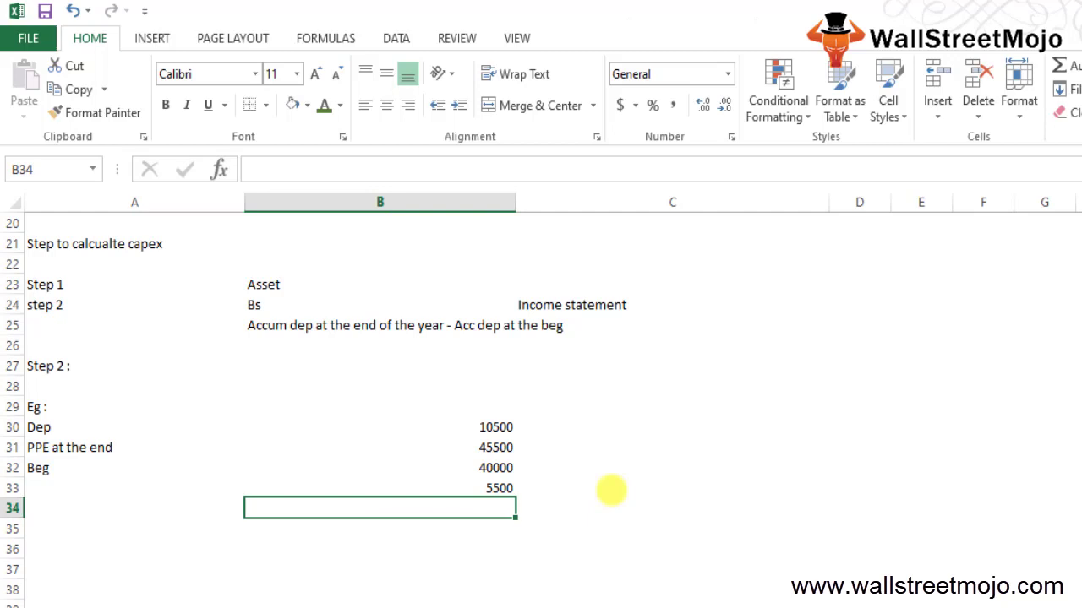
pyautogui.write('=')
pyautogui.press('Up')
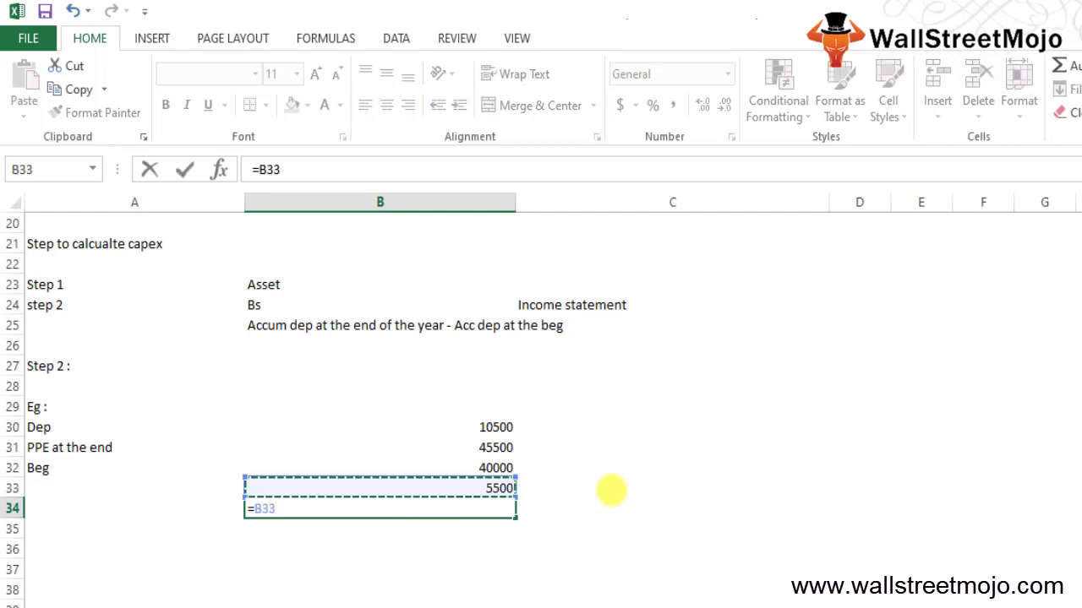
pyautogui.write('+')
pyautogui.press('Up')
pyautogui.press('Up')
pyautogui.press('Up')
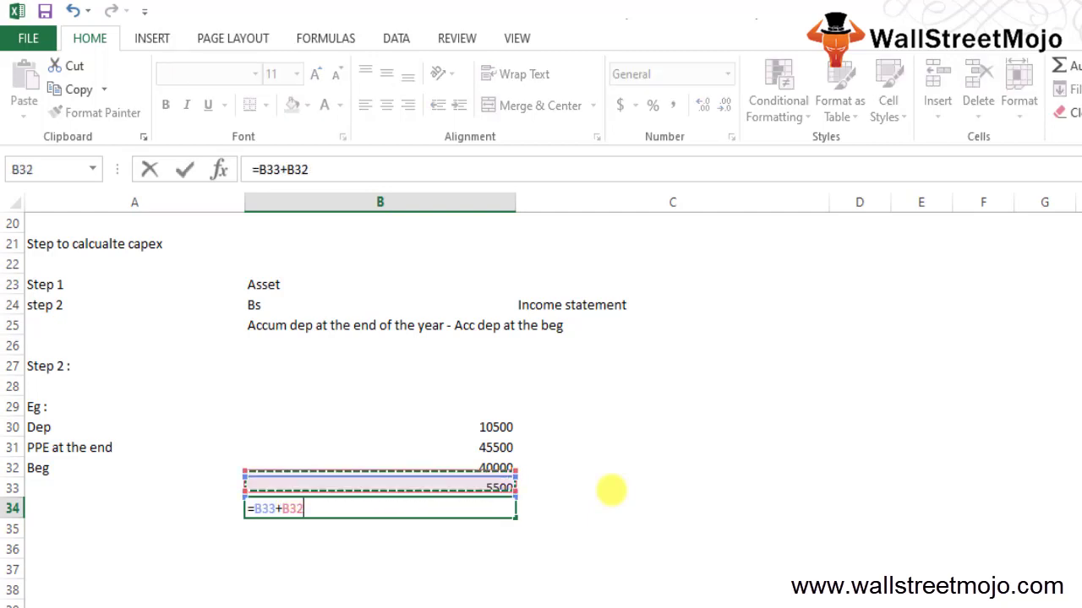
pyautogui.press('Up')
pyautogui.press('Return')
# - Label the calculated total by entering "Capex" in cell A34
pyautogui.press('Up')
pyautogui.press('Left')
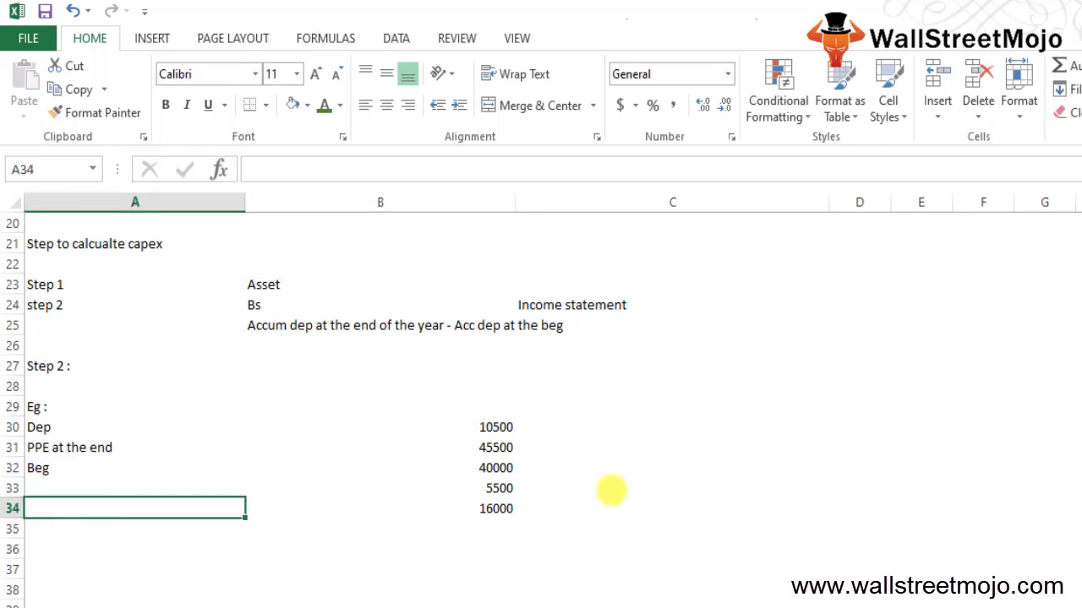
pyautogui.write('Capex')
pyautogui.press('Return')
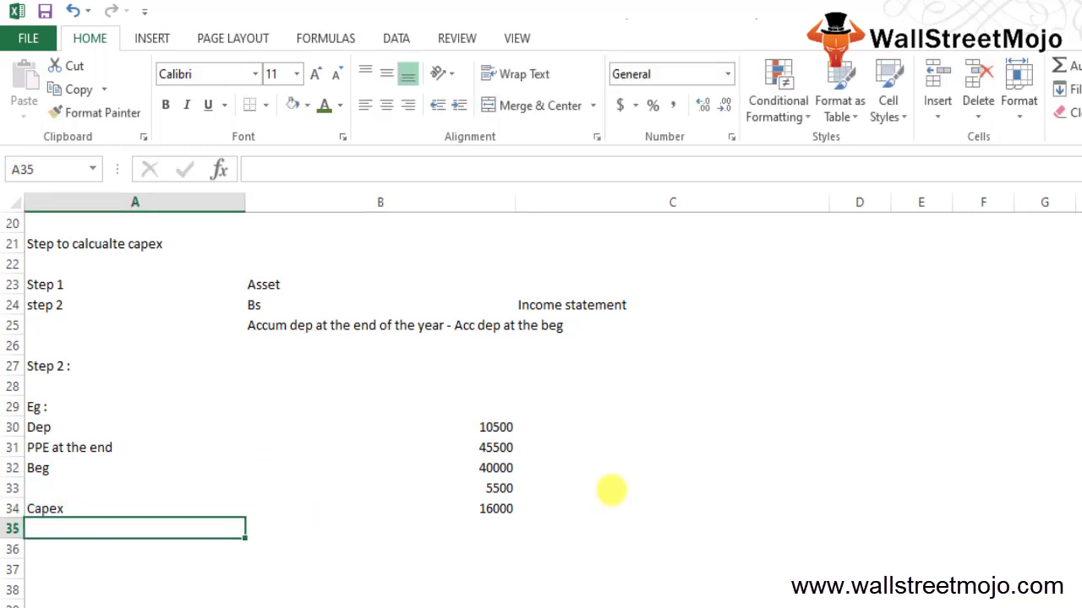
# - Start a second example by entering "Eg 2" in cell A36 and "apple" in cell A38
pyautogui.click(611, 499)
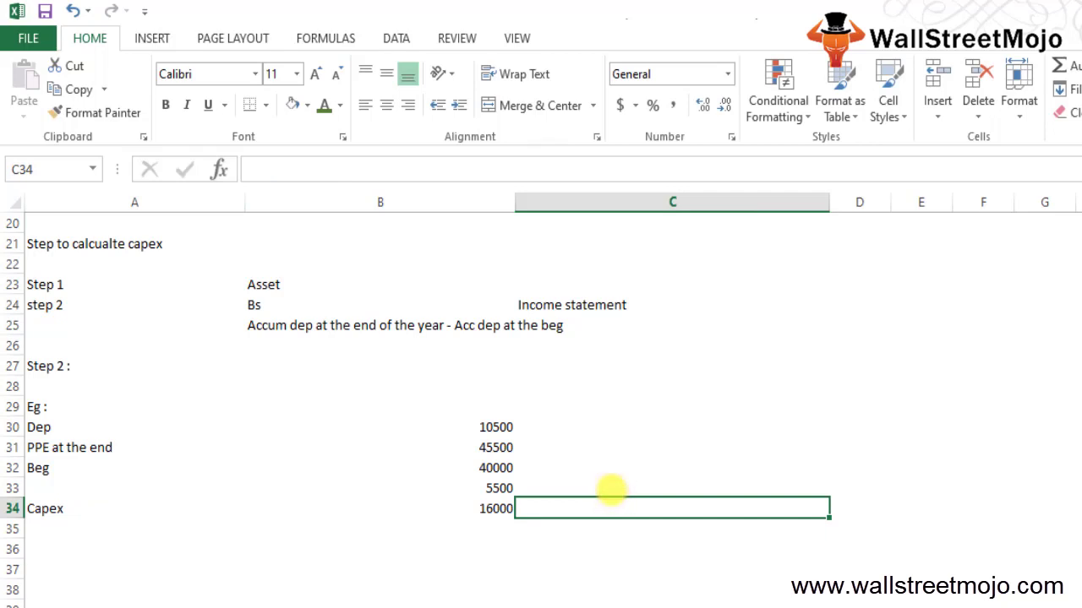
pyautogui.press('Left')
pyautogui.press('Left')
pyautogui.press('Down')
pyautogui.press('Down')
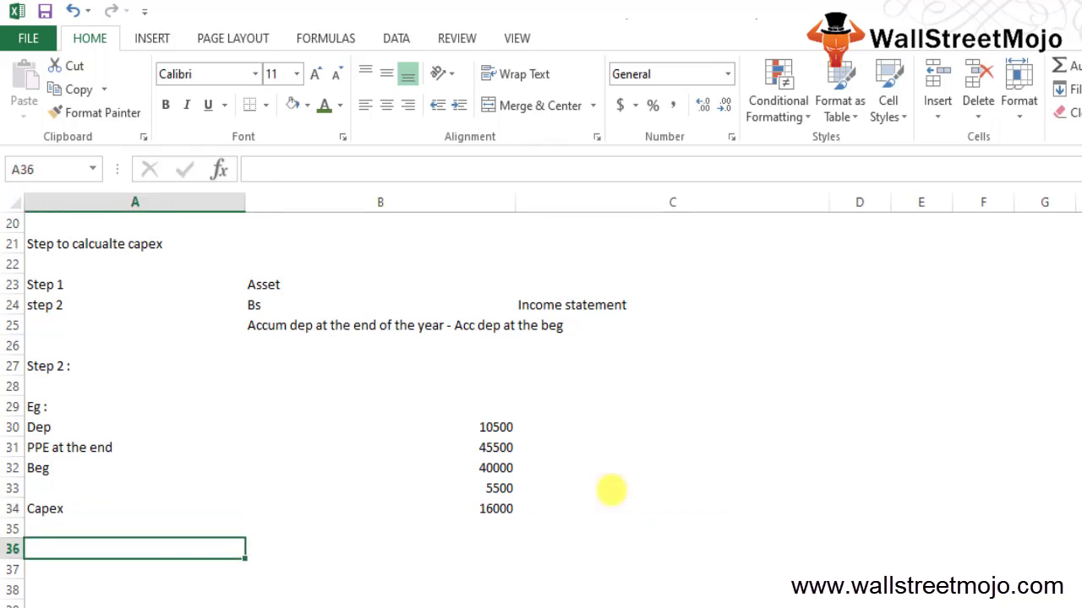
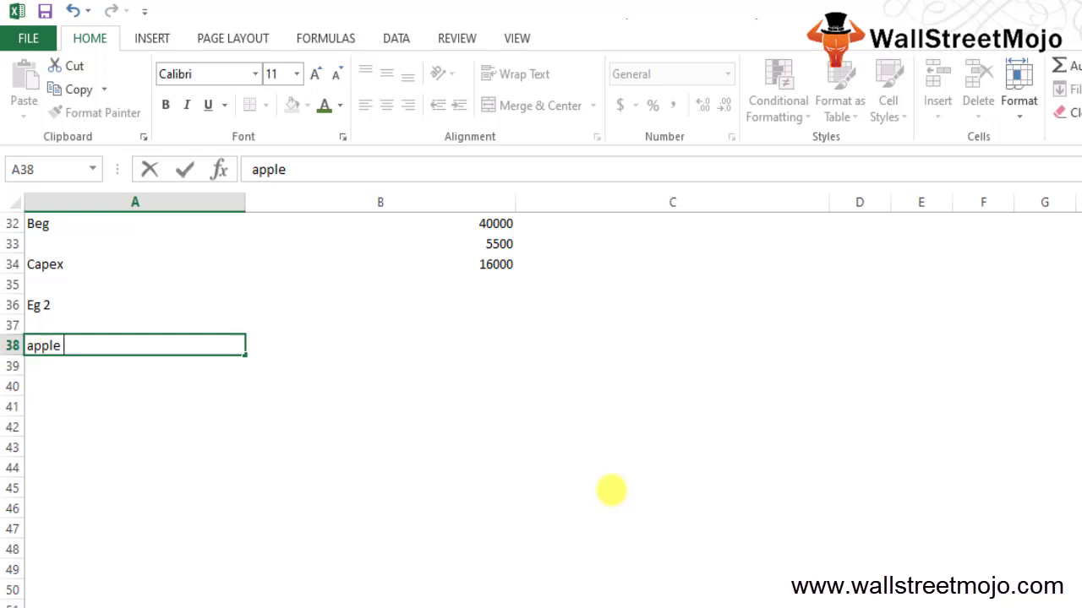
pyautogui.press('Tab')
# - Enter the year headings 2017 in cell B38 and 2018 in cell C38, on the apple row
pyautogui.write('2017')
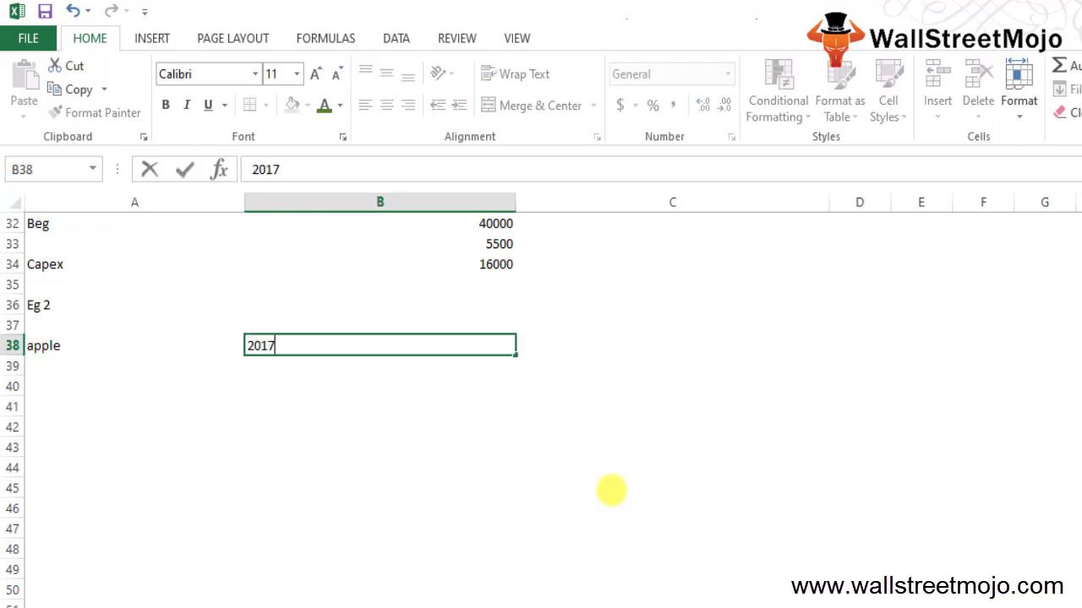
pyautogui.press('Return')
pyautogui.press('Right')
pyautogui.press('Up')
pyautogui.write('2018')
pyautogui.press('Return')
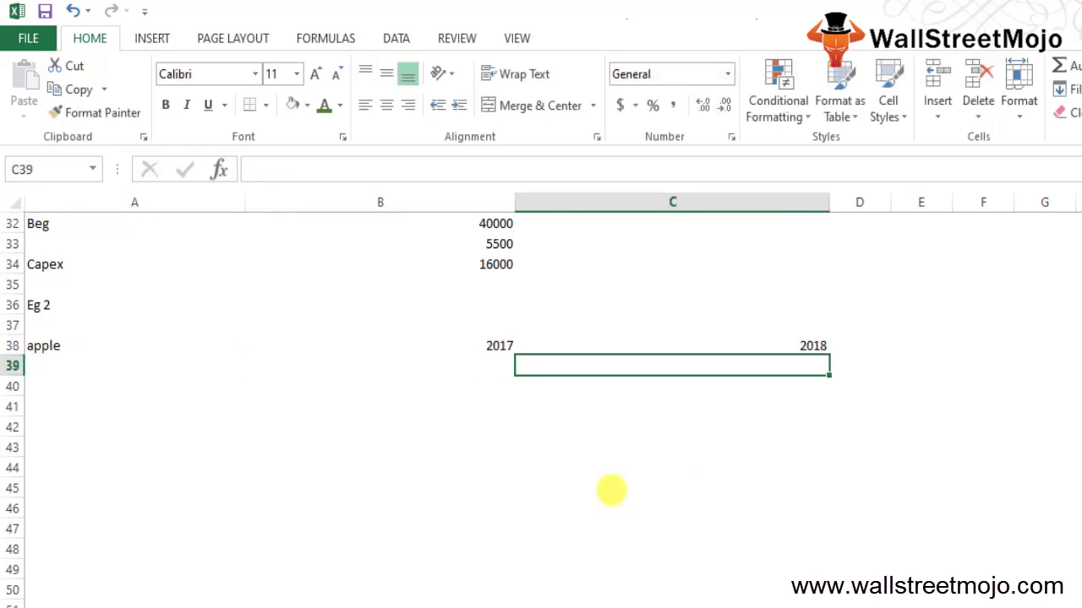
# - Enter the row label "Net PPE openeing" in cell A39, below the apple heading
pyautogui.press('Left')
pyautogui.press('Left')
pyautogui.press('Down')
pyautogui.press('Up')
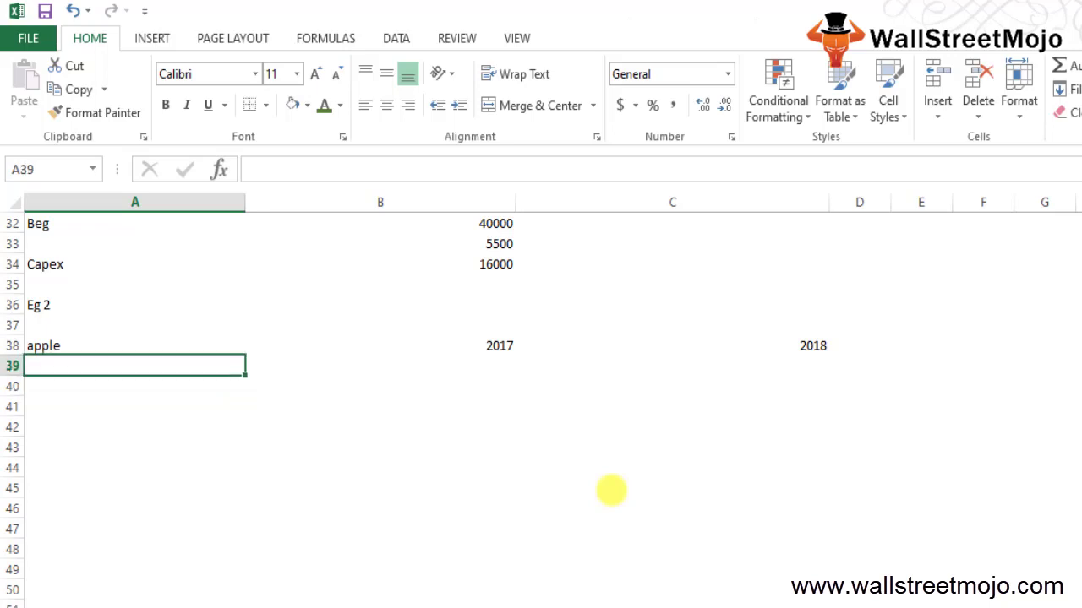
pyautogui.write('Net PPE')
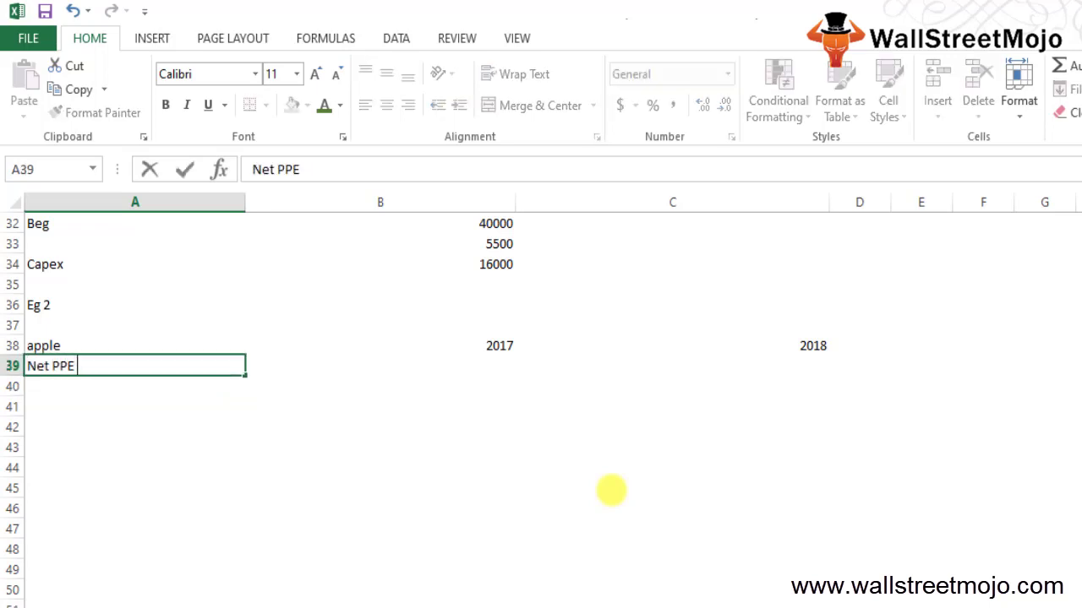
pyautogui.write(' openeing')
pyautogui.press('Return')
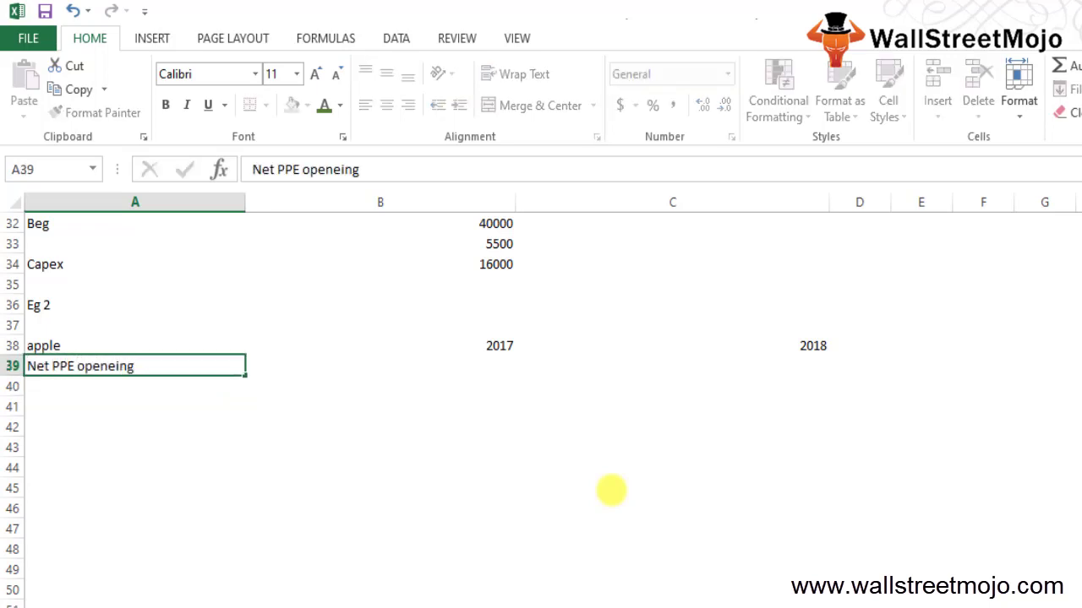
# - Enter the opening net PPE values, 33783 for 2017 in cell B39 and 27010 for 2018 in cell C39
pyautogui.press('Right')
pyautogui.write('33')
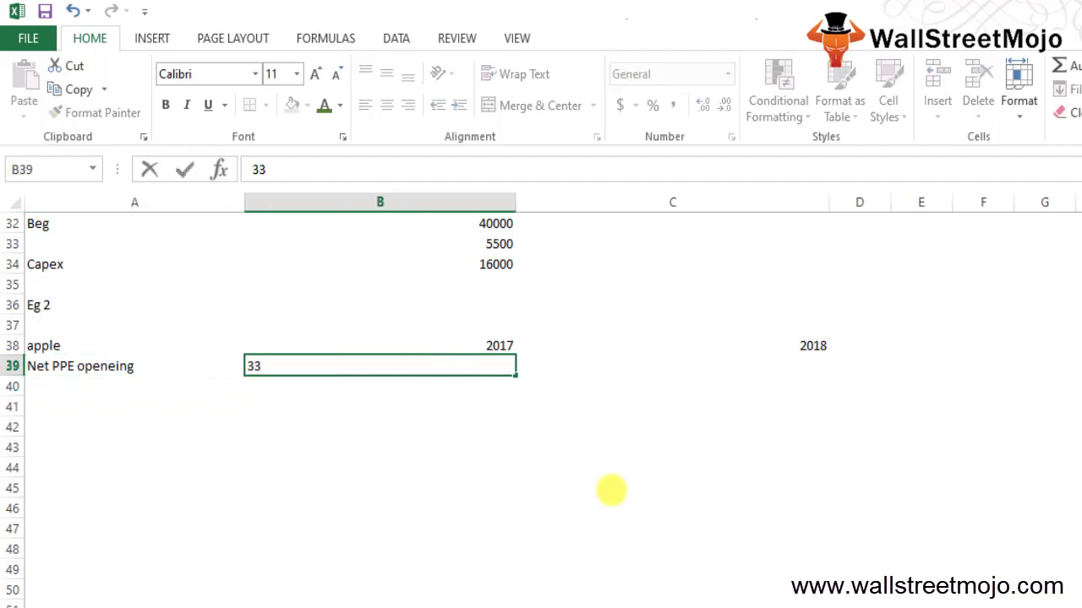
pyautogui.write('783')
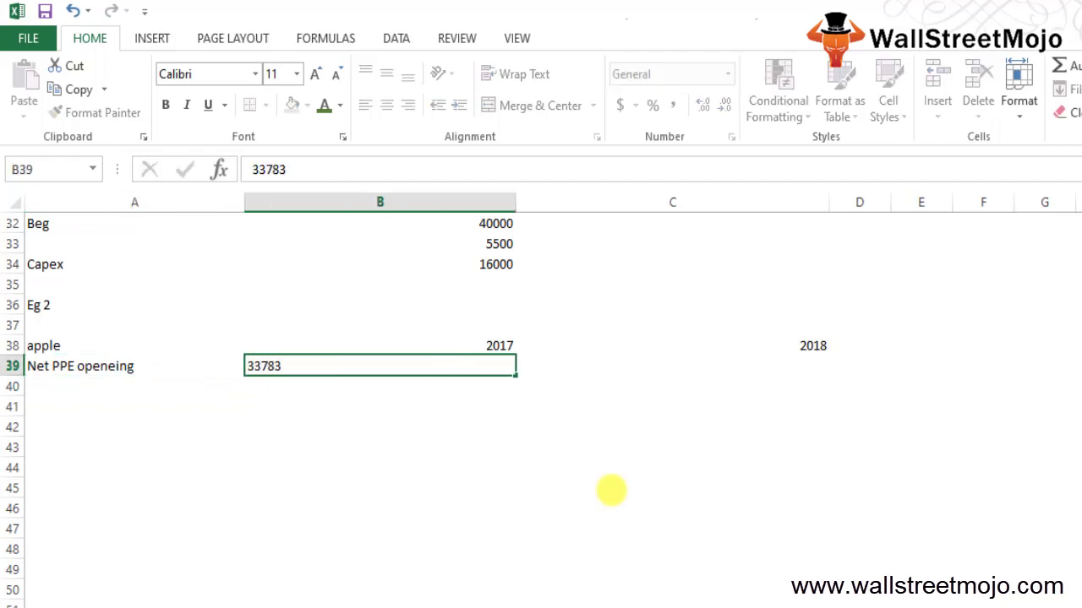
pyautogui.press('Right')
pyautogui.write('27010')
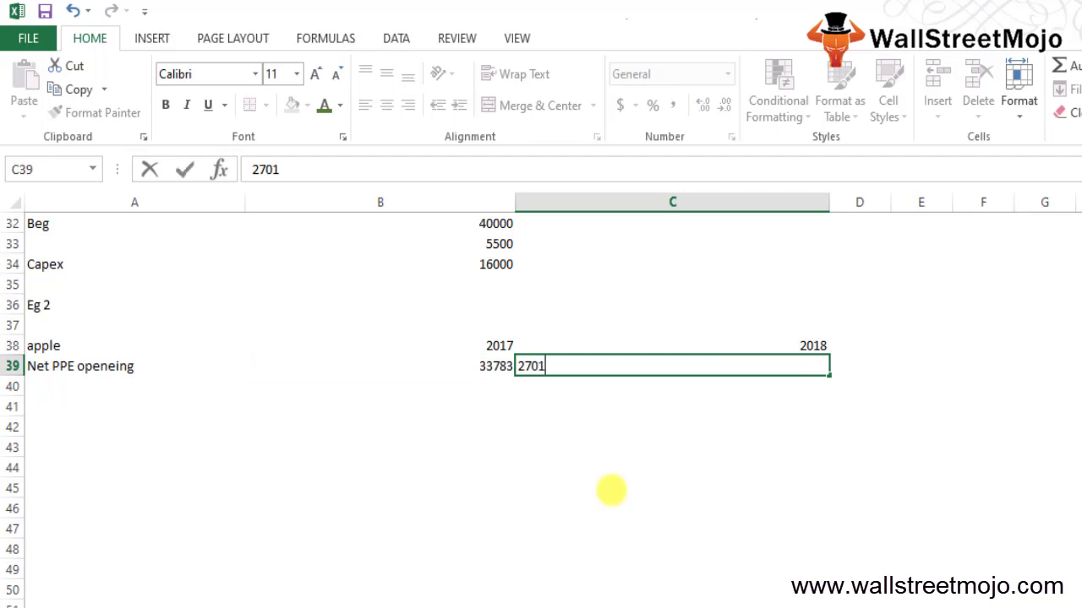
pyautogui.press('Return')
# - Enter the row label "Net PPE closing" in cell A40, below the opening net PPE row
pyautogui.press('Left')
pyautogui.press('Left')
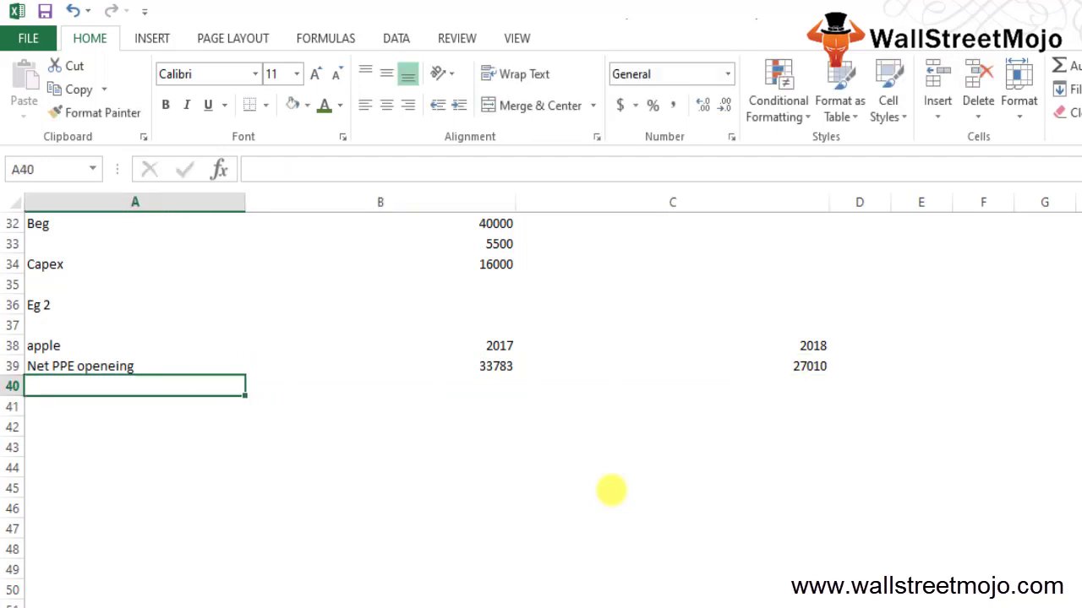
pyautogui.write('Net PPE openeing')
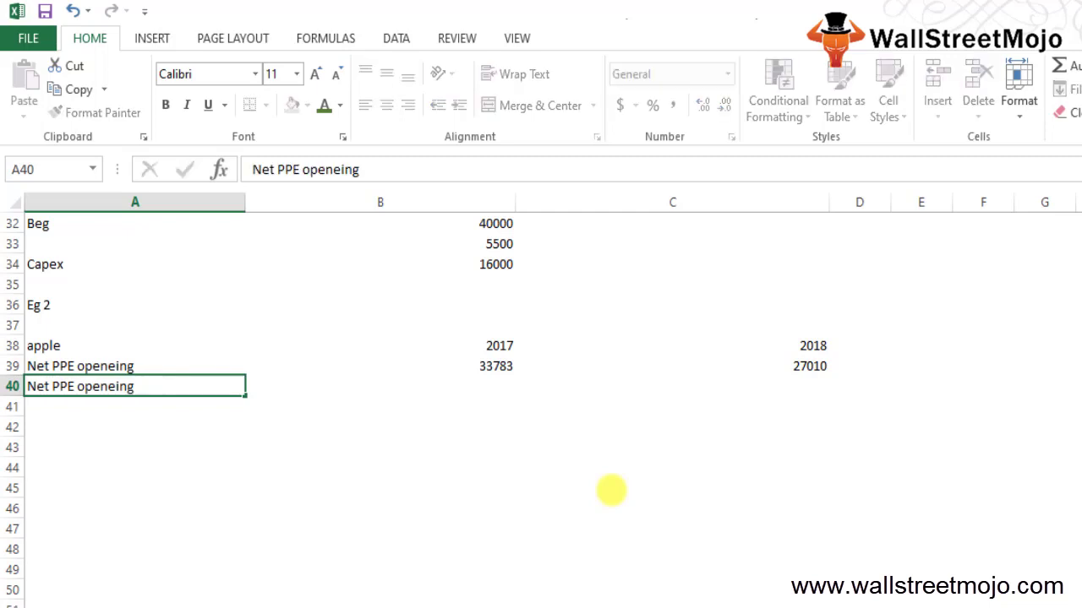
pyautogui.press('Return')
pyautogui.press('Up')
pyautogui.press('F2')
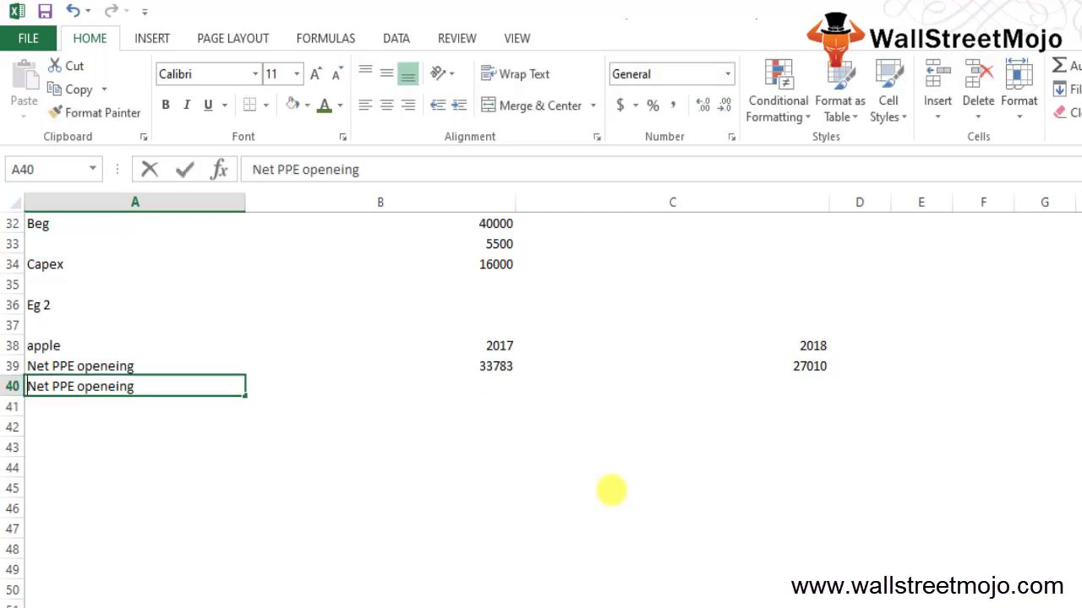
pyautogui.press('BackSpace')
pyautogui.press('BackSpace')
pyautogui.press('BackSpace')
pyautogui.press('BackSpace')
pyautogui.press('BackSpace')
pyautogui.press('BackSpace')
pyautogui.press('BackSpace')
pyautogui.press('BackSpace')
pyautogui.write('closing')
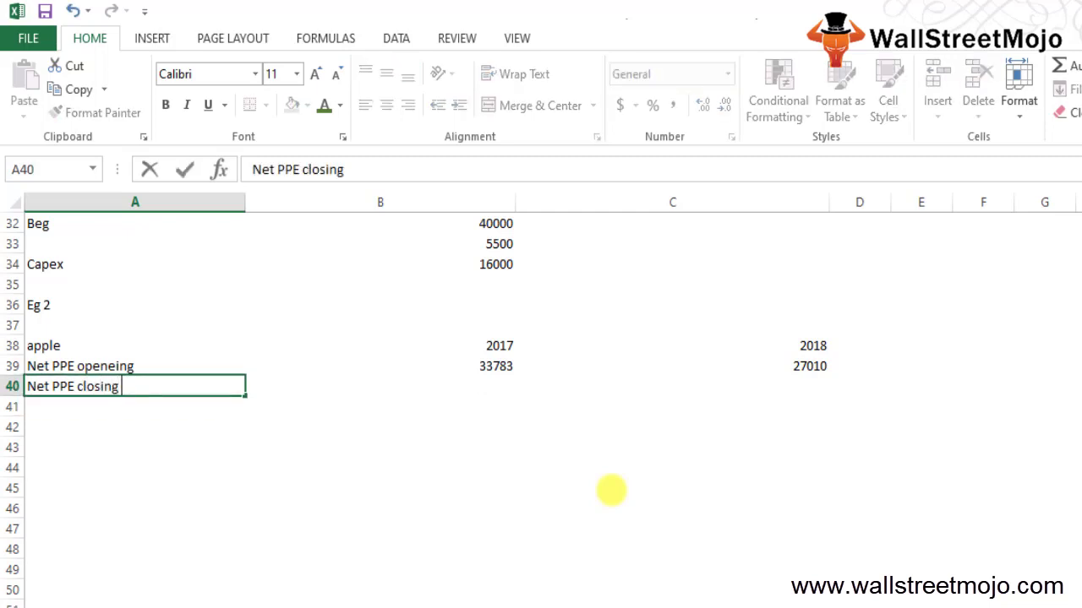
pyautogui.press('Return')
# - Enter the closing net PPE values, 41304 for 2017 in cell B40 and 33783 for 2018 in cell C40
pyautogui.press('Tab')
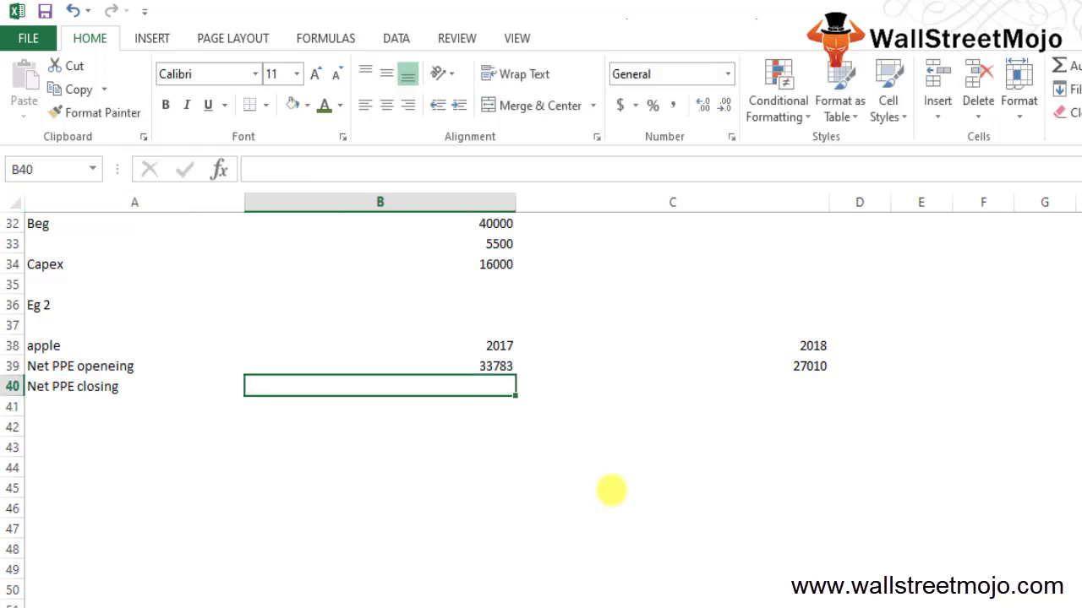
pyautogui.write('41')
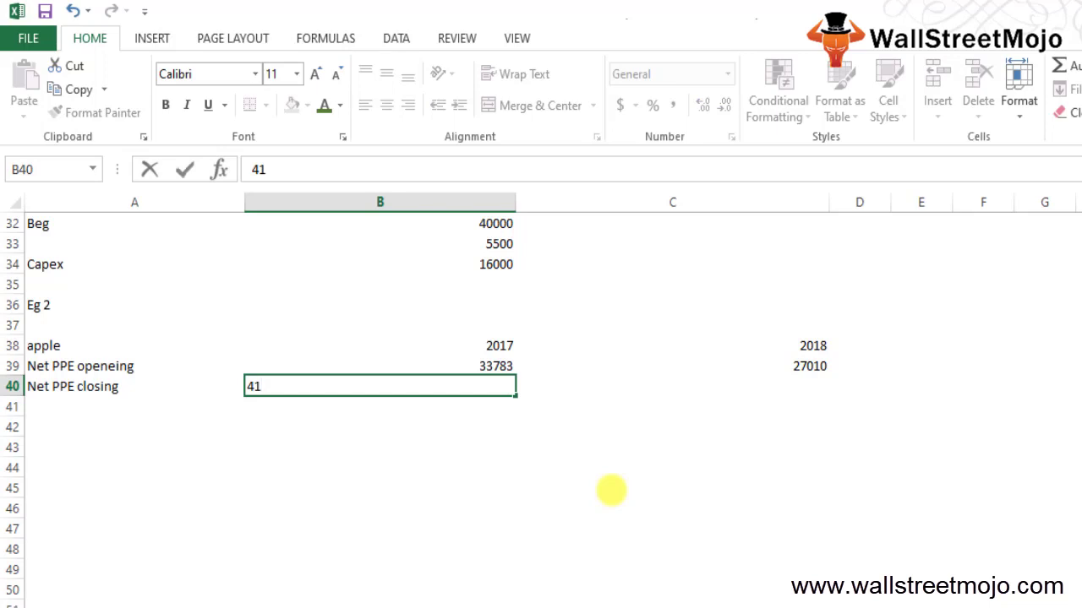
pyautogui.write('304')
pyautogui.press('Return')
pyautogui.press('Up')
pyautogui.press('Right')
pyautogui.write('33')
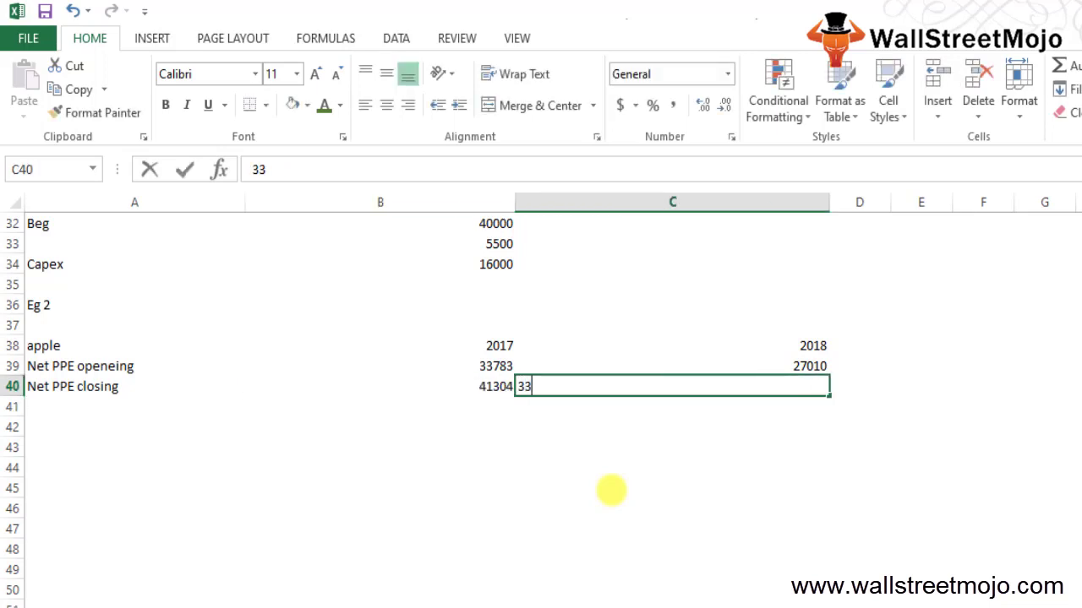
pyautogui.write('783')
pyautogui.press('Return')
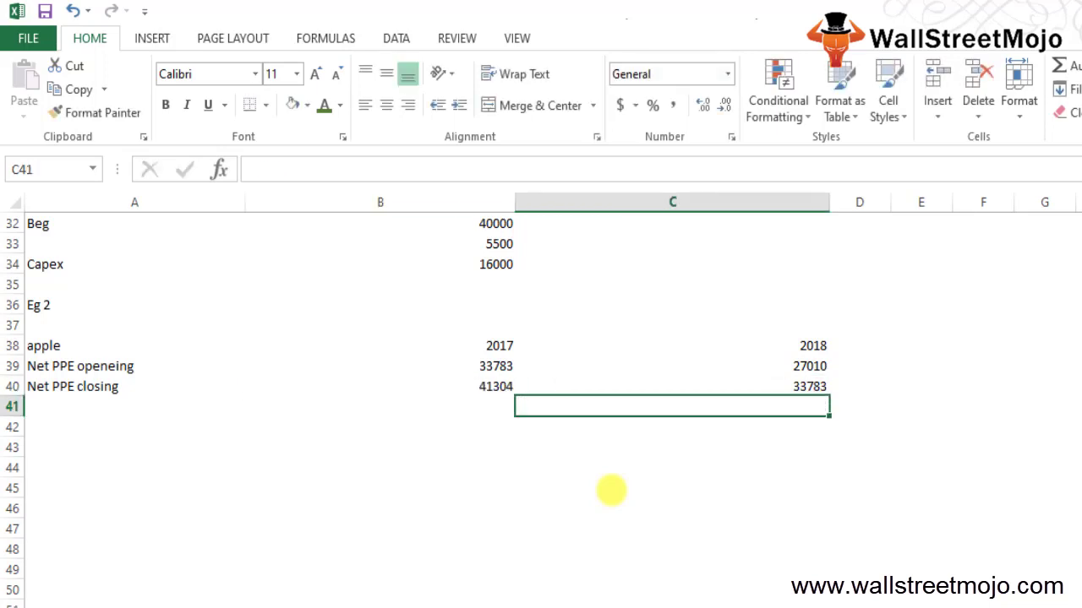
# - Enter the row label "Dep at ope" in cell A41, below the closing net PPE row
pyautogui.press('Left')
pyautogui.press('Left')
pyautogui.write('D')
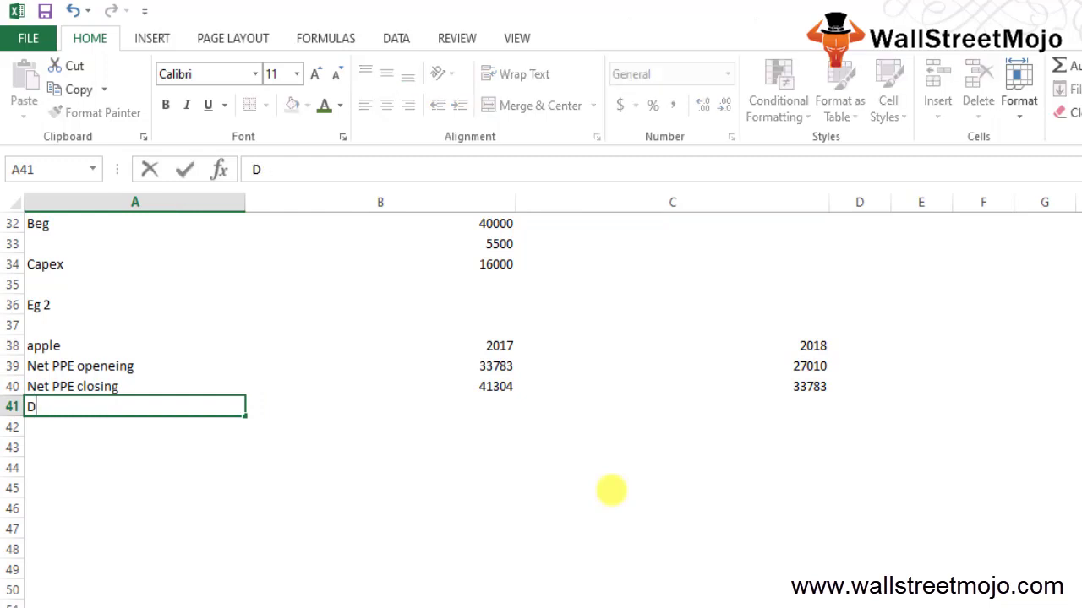
pyautogui.write('ep at ope')
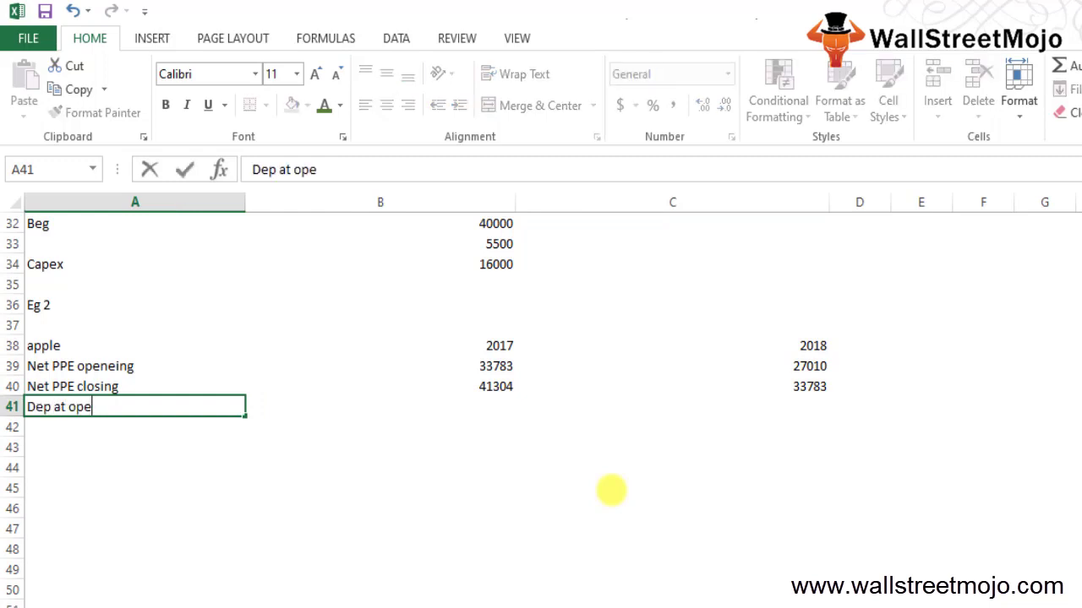
pyautogui.press('Return')
# - Enter the opening depreciation values, 41293 for 2017 in cell B41 and 34235 for 2018 in cell C41
pyautogui.press('Up')
pyautogui.press('Right')
pyautogui.write('41293')
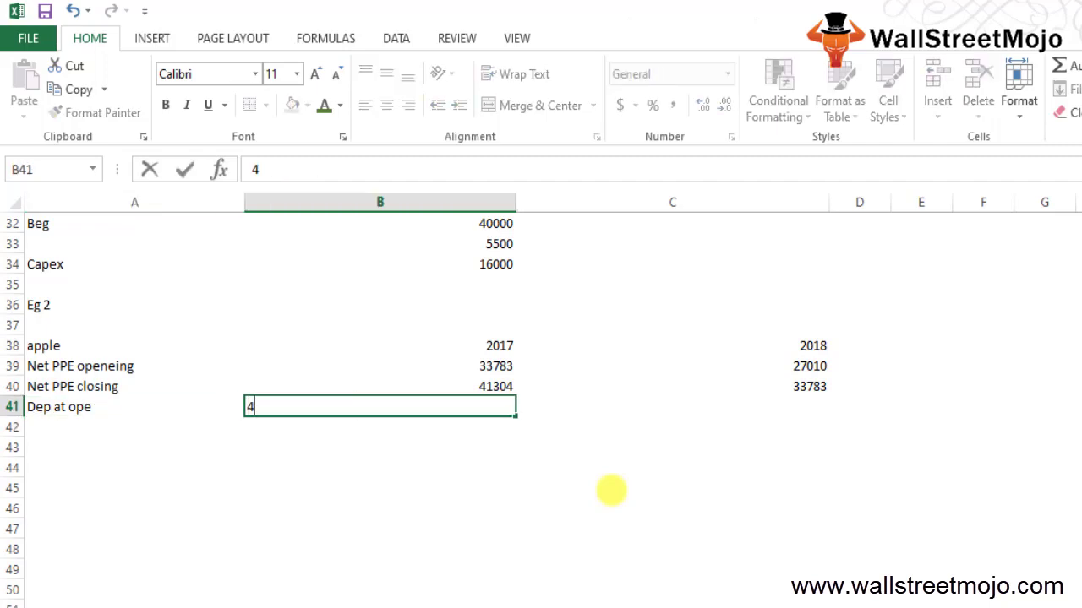
pyautogui.press('Return')
pyautogui.press('Up')
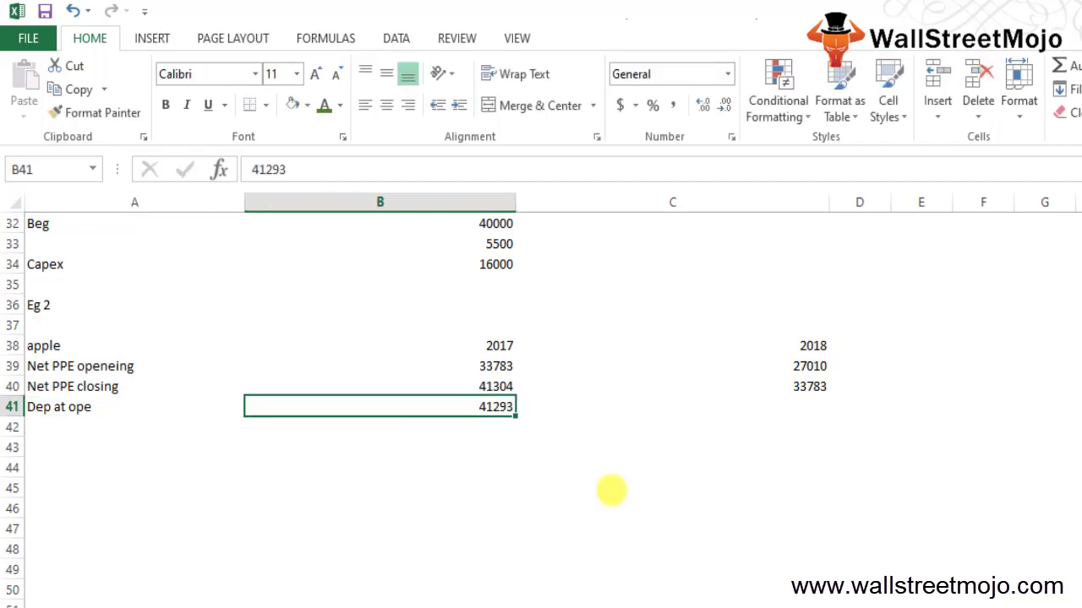
pyautogui.press('Right')
pyautogui.write('34235')
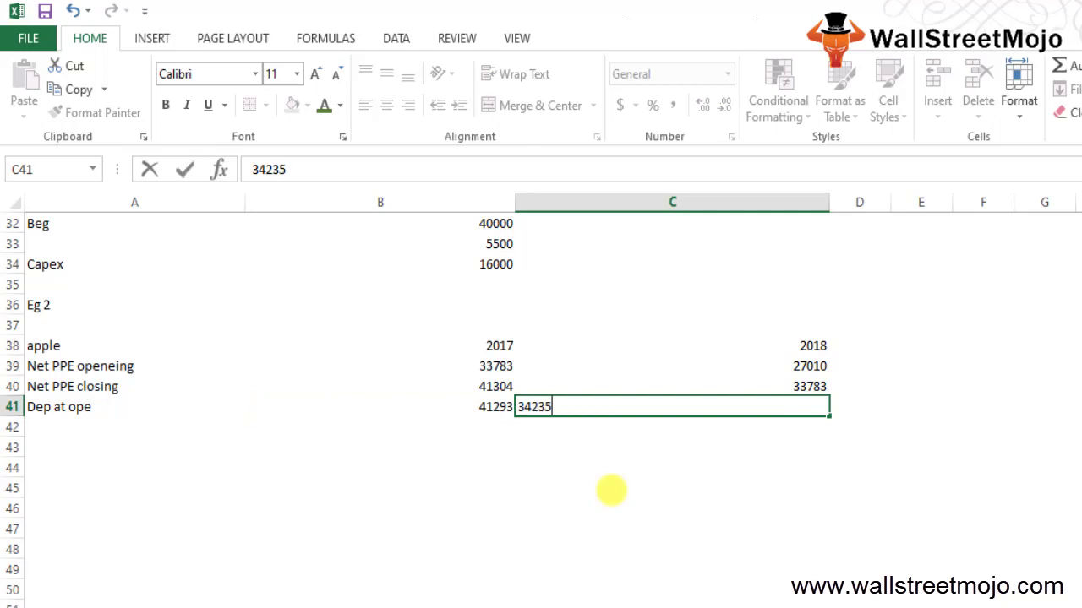
pyautogui.press('Return')
# - Enter the row label "Dep at closing" in cell A42, below the opening depreciation row
pyautogui.press('Left')
pyautogui.press('Left')
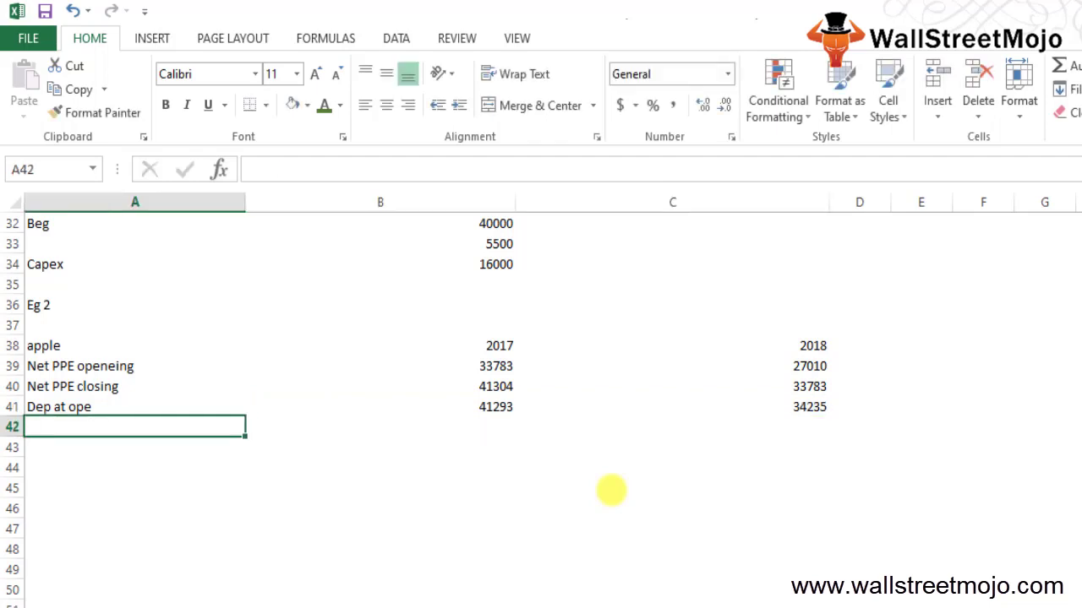
pyautogui.write('Dep at')
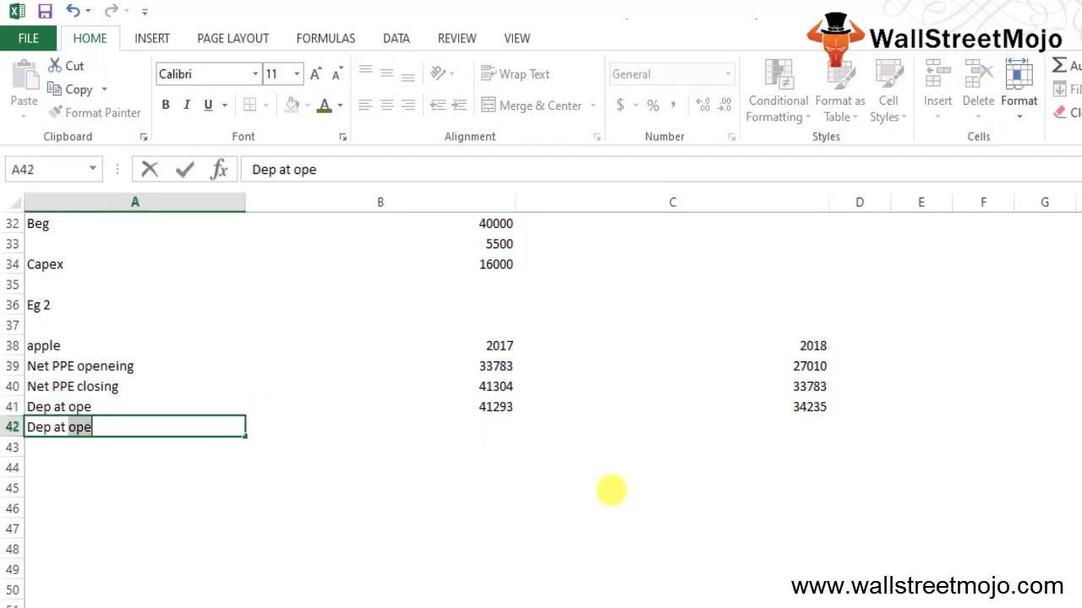
pyautogui.press('Delete')
pyautogui.write('closing')
pyautogui.hotkey('ctrl', 'Return')
# - Enter the closing depreciation values, 49099 for 2017 in cell B42 and 41293 for 2018 in cell C42
pyautogui.press('Right')
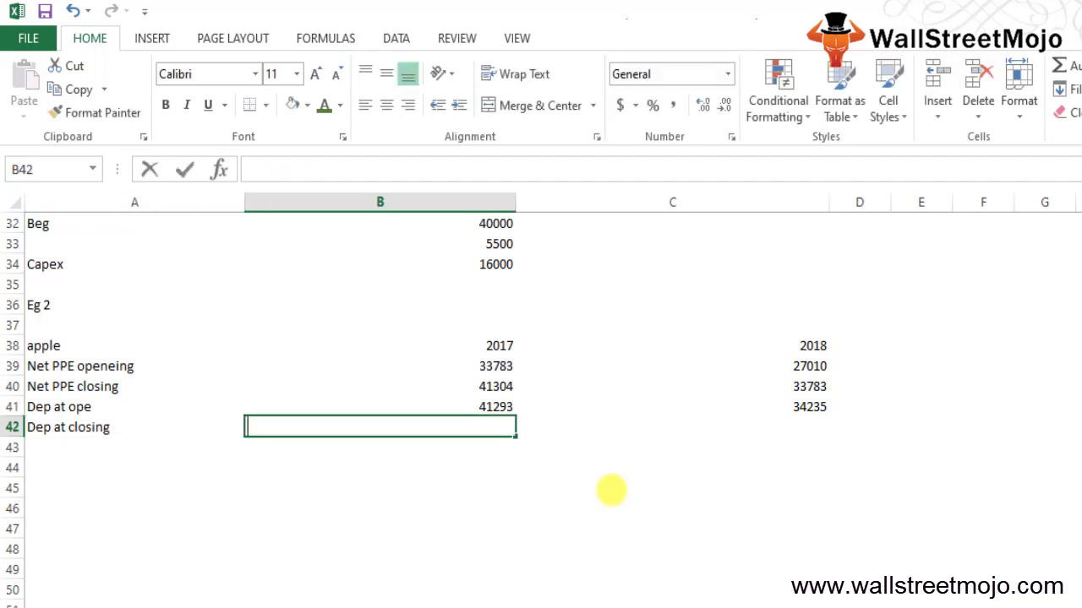
pyautogui.write('49099')
pyautogui.hotkey('ctrl', 'Return')
pyautogui.press('Right')
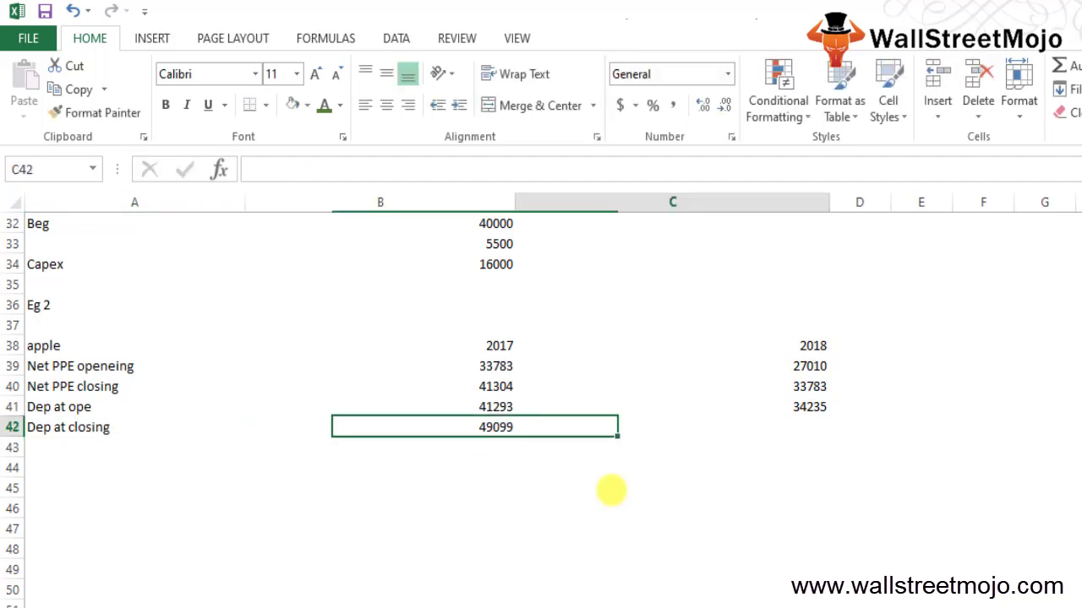
pyautogui.write('41293')
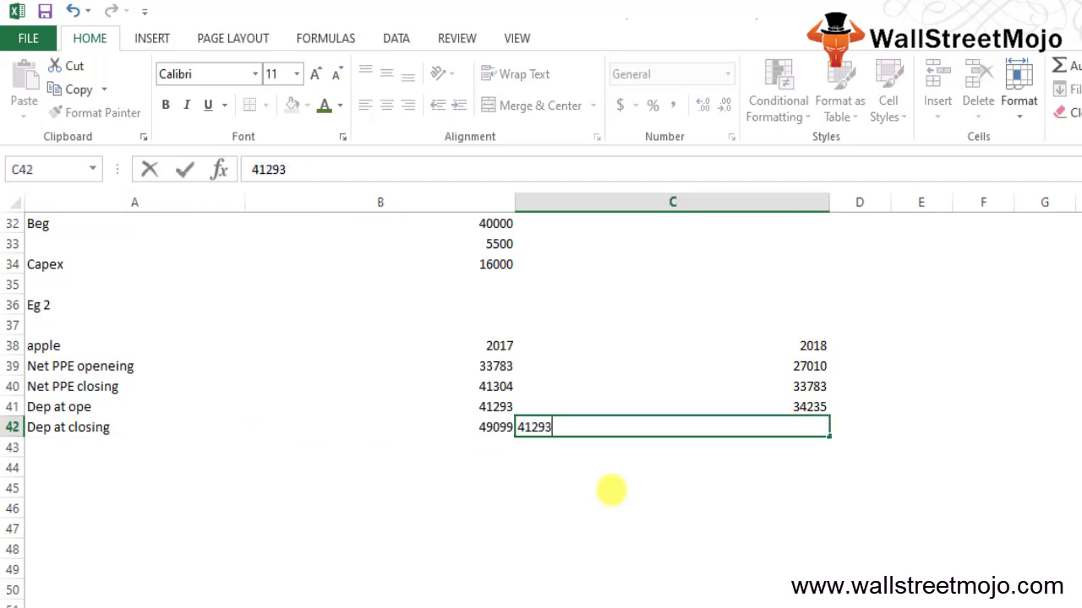
pyautogui.press('Return')
pyautogui.press('Left')
pyautogui.press('Down')
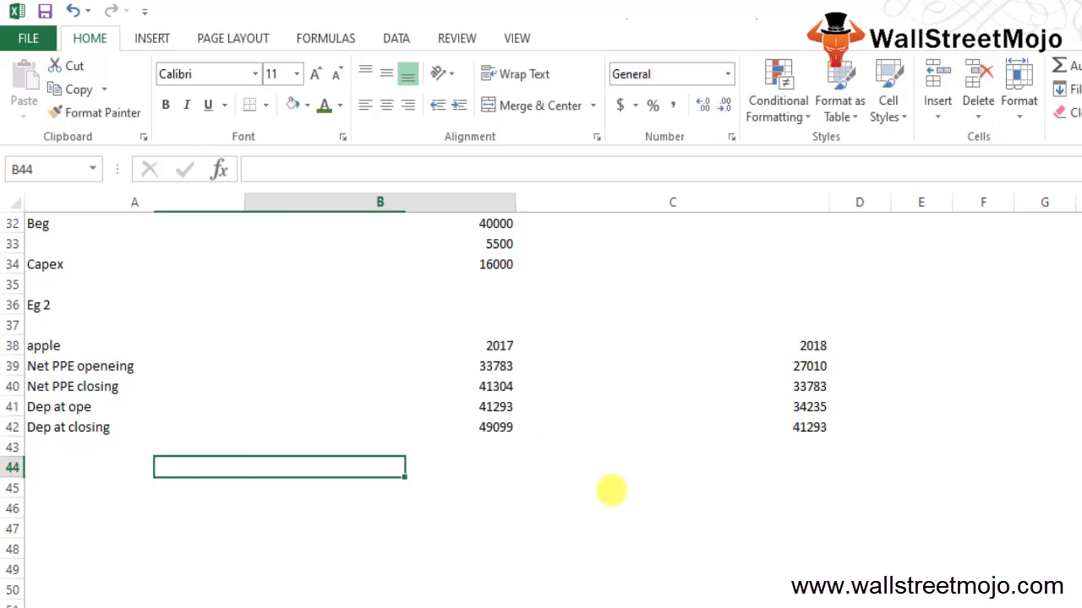
pyautogui.press('Right')
pyautogui.press('Up')
pyautogui.press('Up')
pyautogui.press('Up')
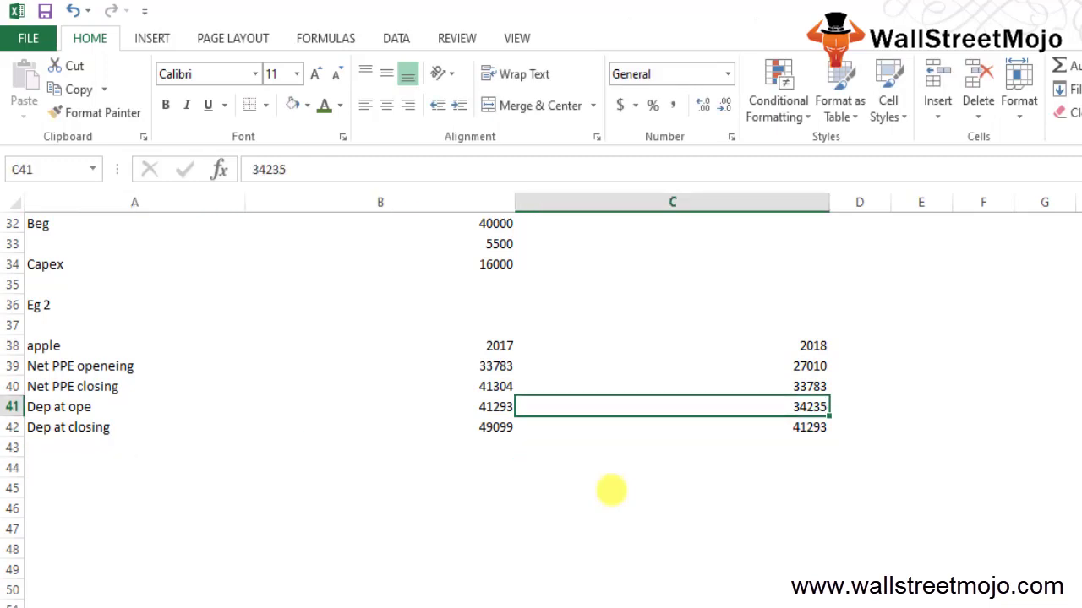
# - Enter the row label "NET ppe" in cell A44, leaving row 43 blank below the depreciation rows
pyautogui.press('Down')
pyautogui.press('Down')
pyautogui.press('Down')
pyautogui.press('Left')
pyautogui.press('Left')
pyautogui.write('NET ppe')
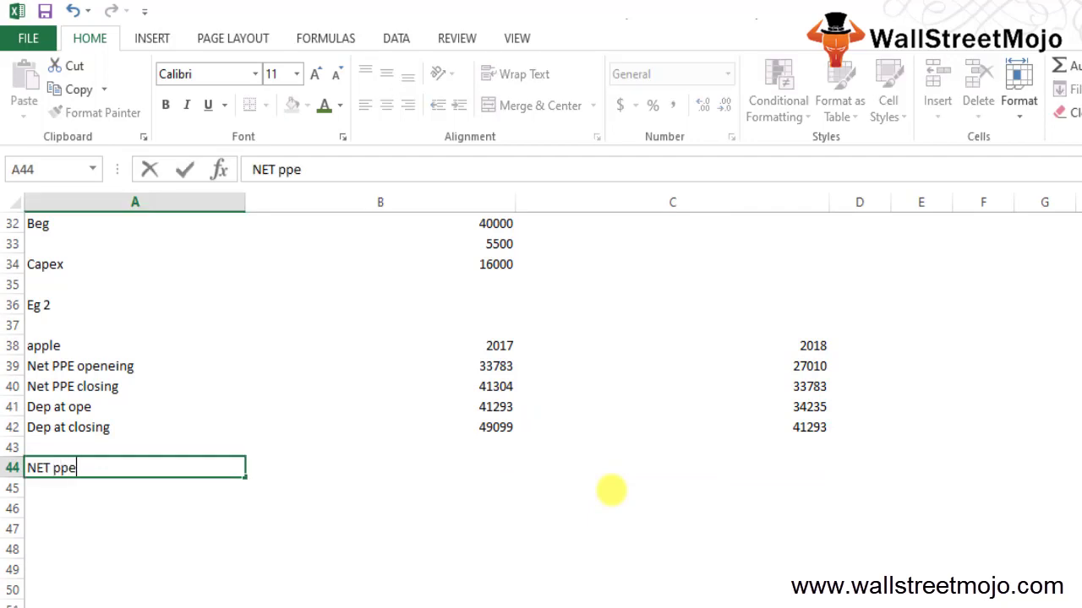
pyautogui.press('Return')
# - Calculate the 2017 change in net PPE in cell B44 as closing minus opening, using =B40-B39
pyautogui.press('Right')
pyautogui.press('Up')
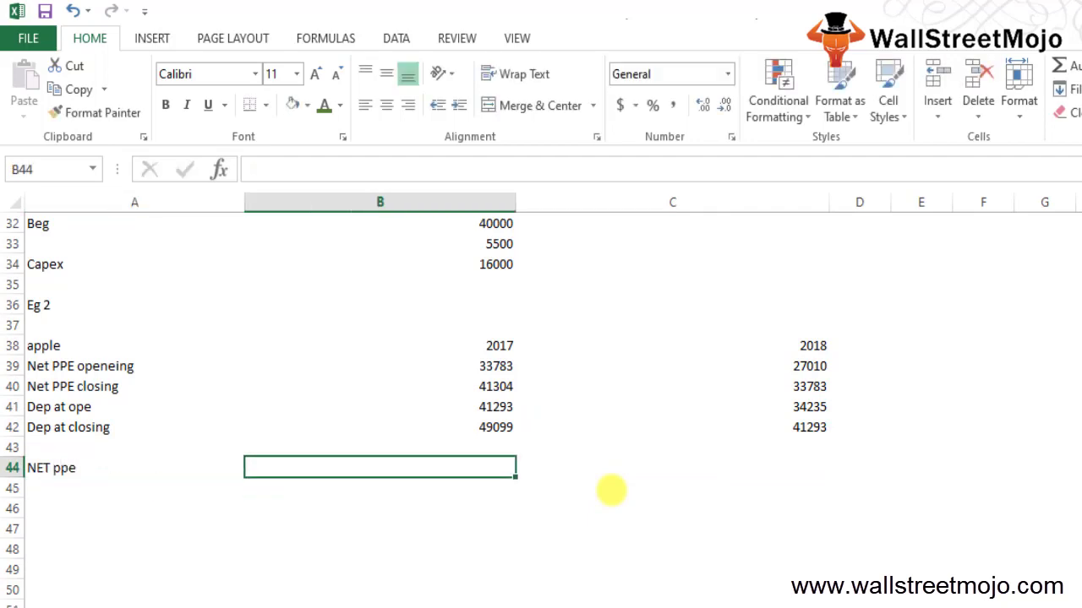
pyautogui.write('=')
pyautogui.press('Up')
pyautogui.press('Up')
pyautogui.press('Up')
pyautogui.press('Up')
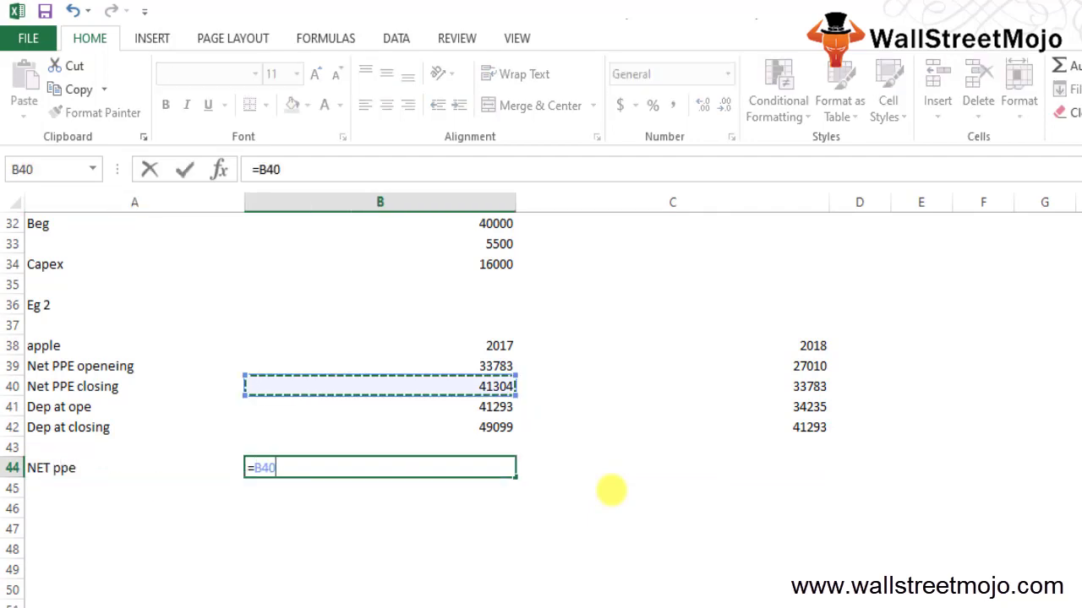
pyautogui.write('-')
pyautogui.press('Up')
pyautogui.press('Up')
pyautogui.press('Up')
pyautogui.press('Up')
pyautogui.press('Up')
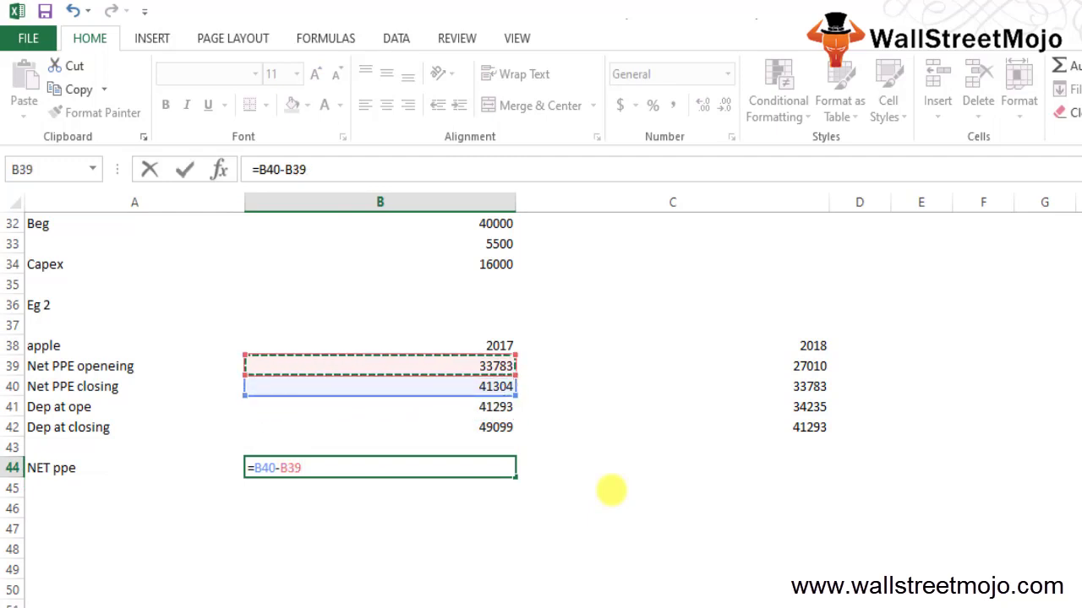
pyautogui.press('Return')
# - Copy the net PPE change formula from cell B44 to C44 for 2018
pyautogui.press('Up')
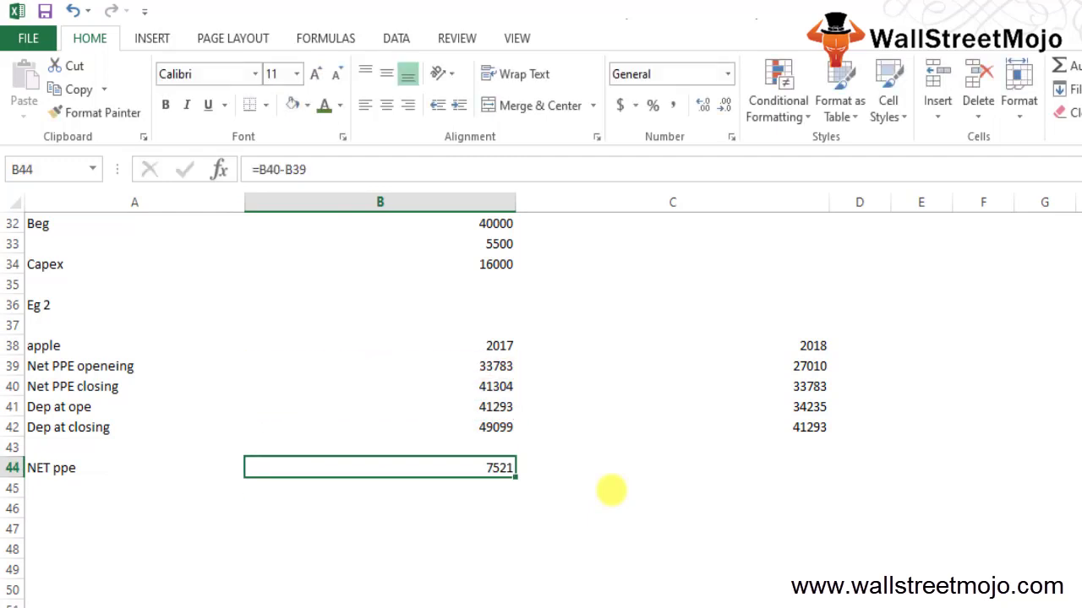
pyautogui.hotkey('ctrl', 'c')
pyautogui.press('Right')
pyautogui.press('Right')
pyautogui.hotkey('ctrl', 'v')
pyautogui.press('Down')
pyautogui.press('Left')
pyautogui.press('Left')
pyautogui.press('Left')
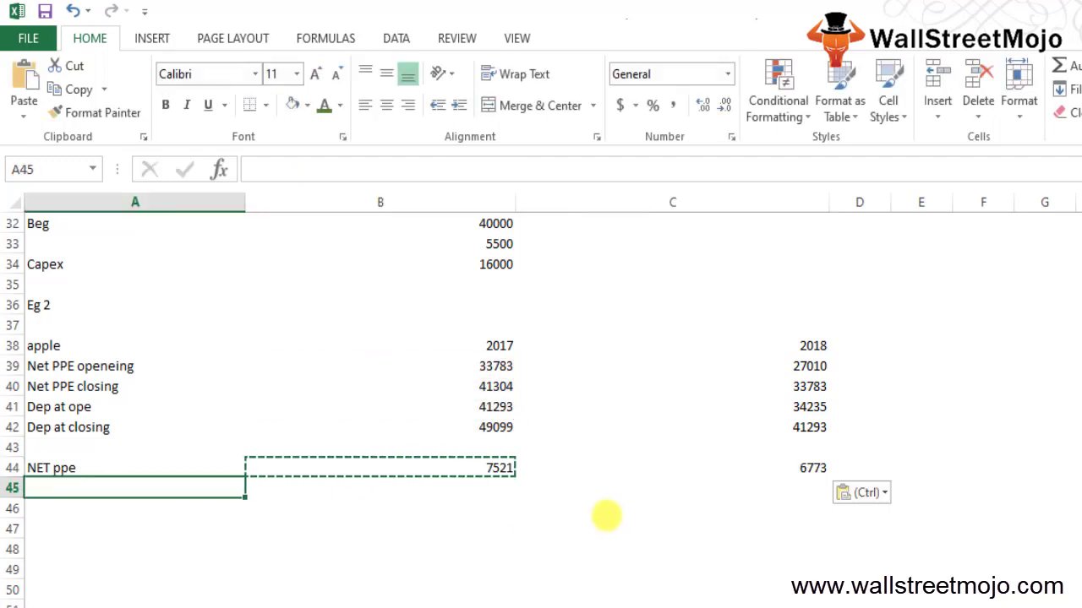
pyautogui.press('Right')
pyautogui.press('Right')
pyautogui.press('Up')
pyautogui.press('Left')
pyautogui.press('Right')
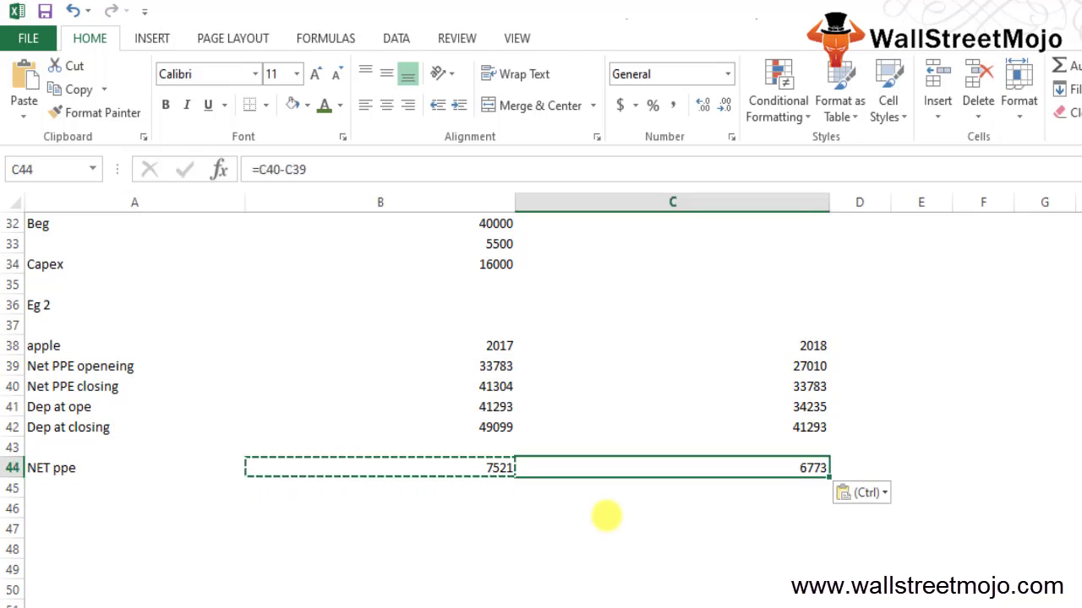
pyautogui.press('Down')
pyautogui.press('Left')
pyautogui.press('Down')
pyautogui.press('Right')
pyautogui.press('Left')
pyautogui.press('Left')
pyautogui.press('Escape')
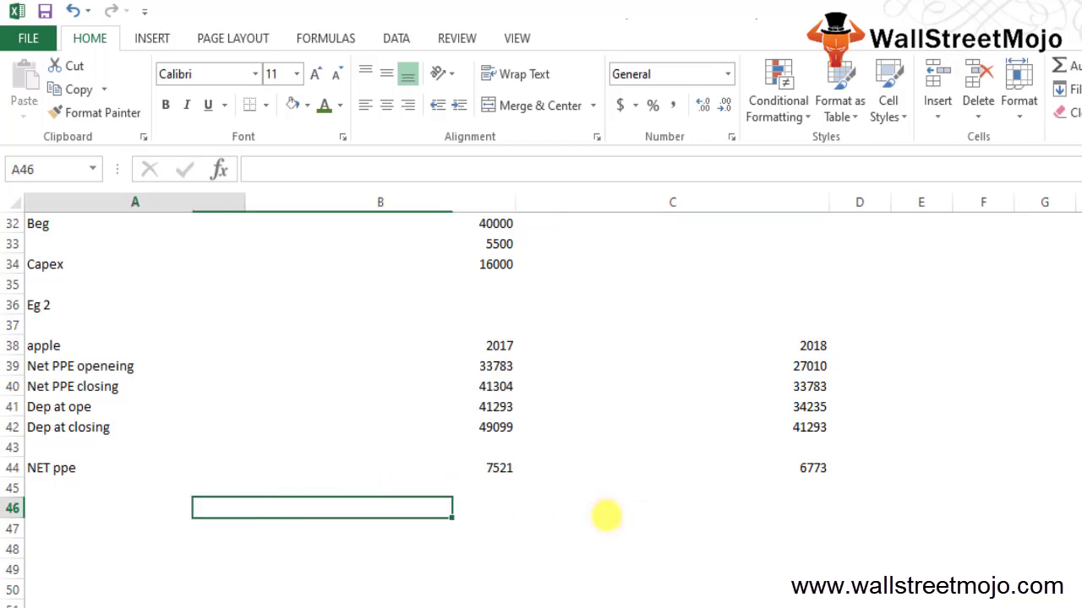
# - Label cell A45 "Dep" and calculate the 2017 depreciation in cell B45 with =B42-B41
pyautogui.press('Up')
pyautogui.write('Dep')
pyautogui.press('Return')
pyautogui.press('Up')
pyautogui.press('Up')
pyautogui.press('Right')
pyautogui.press('Down')
pyautogui.write('=B42-B41')
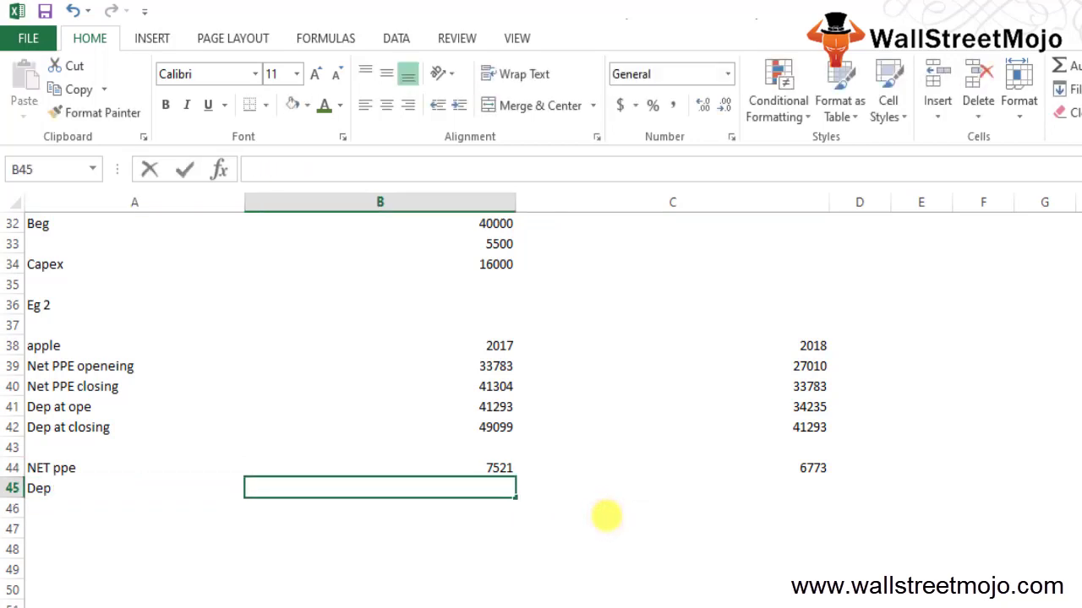
pyautogui.press('Return')
# - Copy the depreciation formula from cell B45 to C45 for 2018
pyautogui.press('Up')
pyautogui.hotkey('ctrl', 'c')
pyautogui.press('Right')
pyautogui.hotkey('ctrl', 'v')
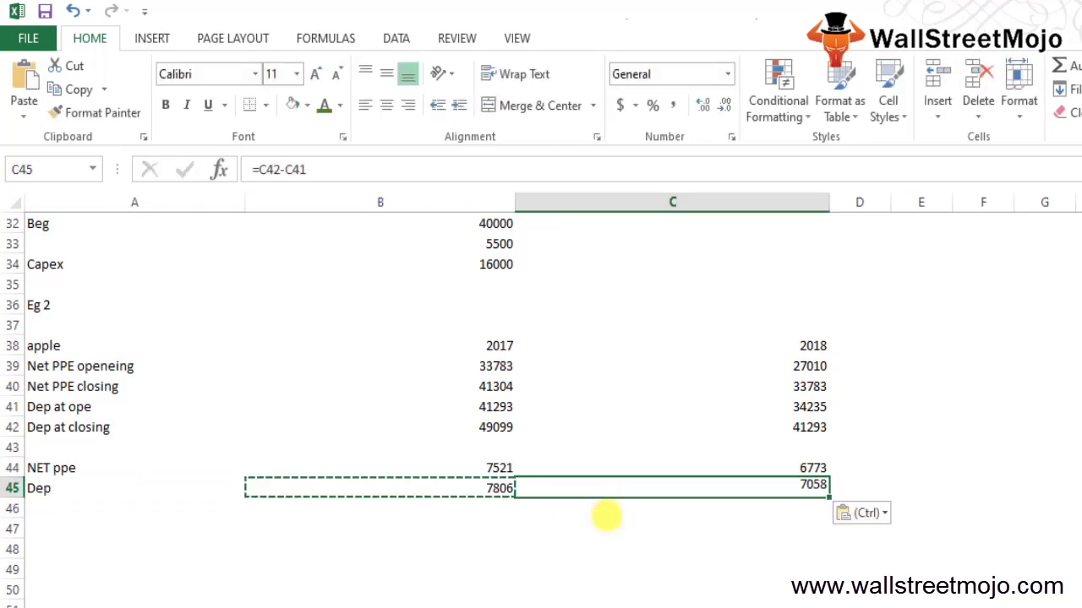
pyautogui.press('Escape')
pyautogui.press('Left')
pyautogui.press('Right')
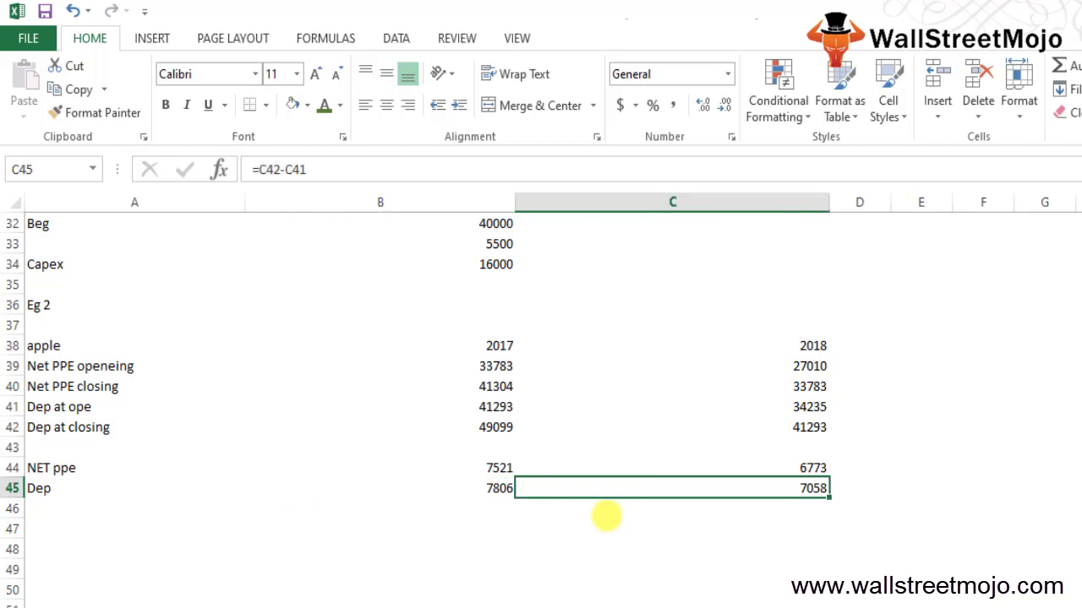
# - Enter the row label "Capex" in cell A46, below the Dep row
pyautogui.press('Down')
pyautogui.press('Left')
pyautogui.press('Left')
pyautogui.write('Capex')
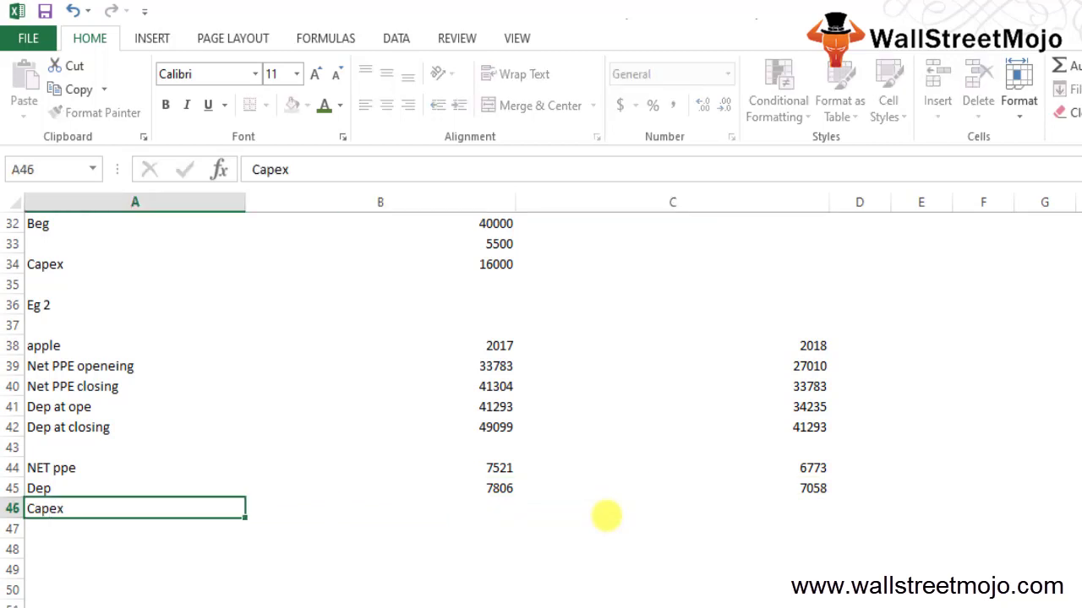
pyautogui.press('Return')
# - Calculate the 2017 Capex in cell B46 with =B45+B44 and fill the formula across to C46 for 2018
pyautogui.press('Up')
pyautogui.press('Right')
pyautogui.write('=B45+B44')
pyautogui.hotkey('ctrl', 'Return')
pyautogui.hotkey('shift', 'Right')
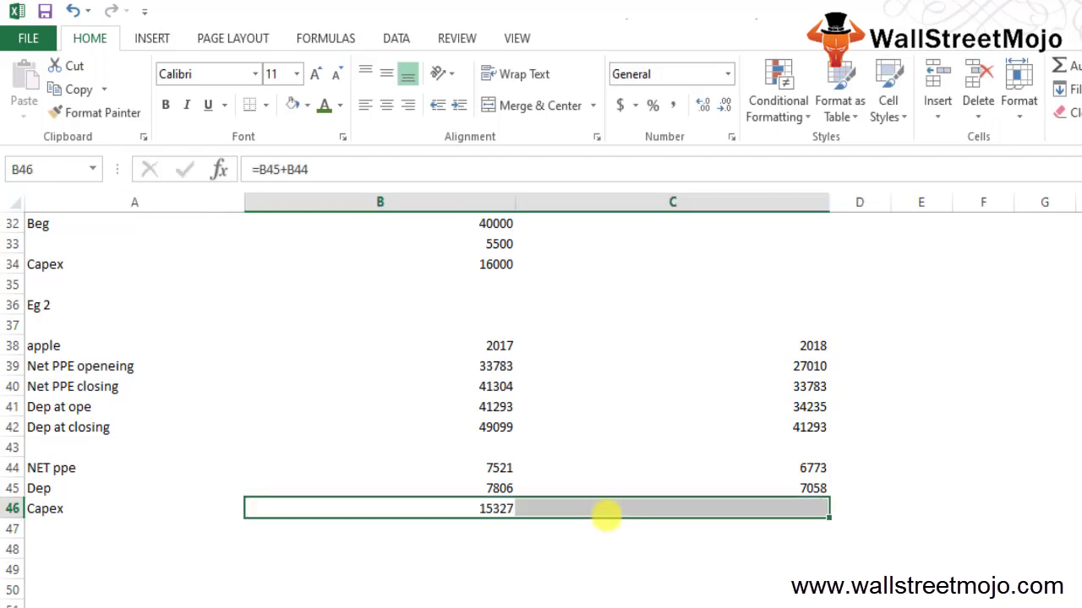
pyautogui.hotkey('ctrl', 'r')
pyautogui.press('Up')
pyautogui.press('Down')
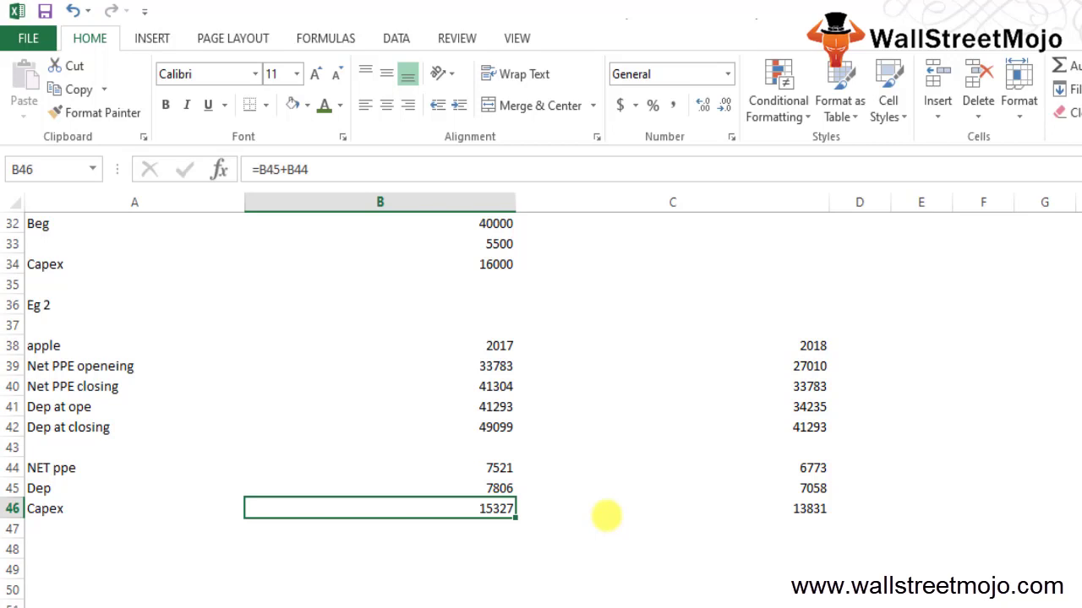
# - Enter the heading "Relevance and use" in cell A53, below the Apple example
pyautogui.press('Down')
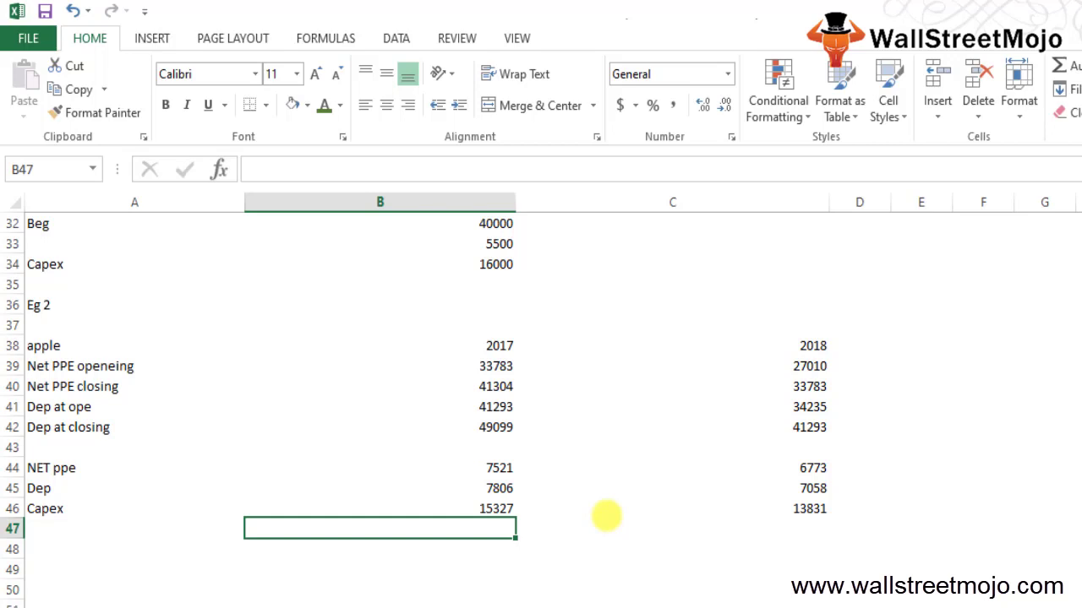
pyautogui.scroll(-6, 92, 357)
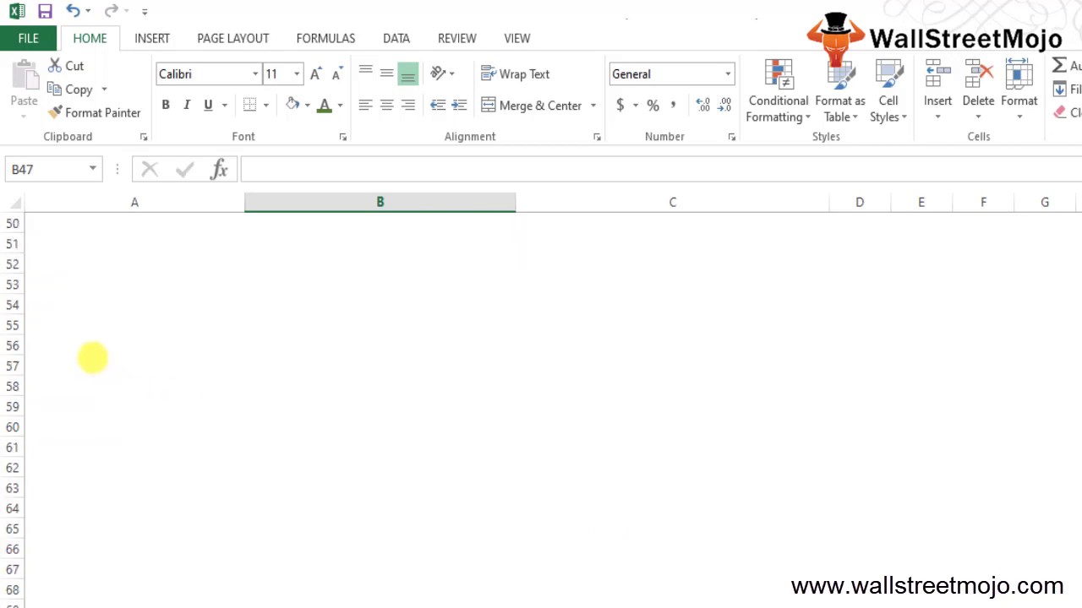
pyautogui.click(90, 290)
pyautogui.write('Rel')
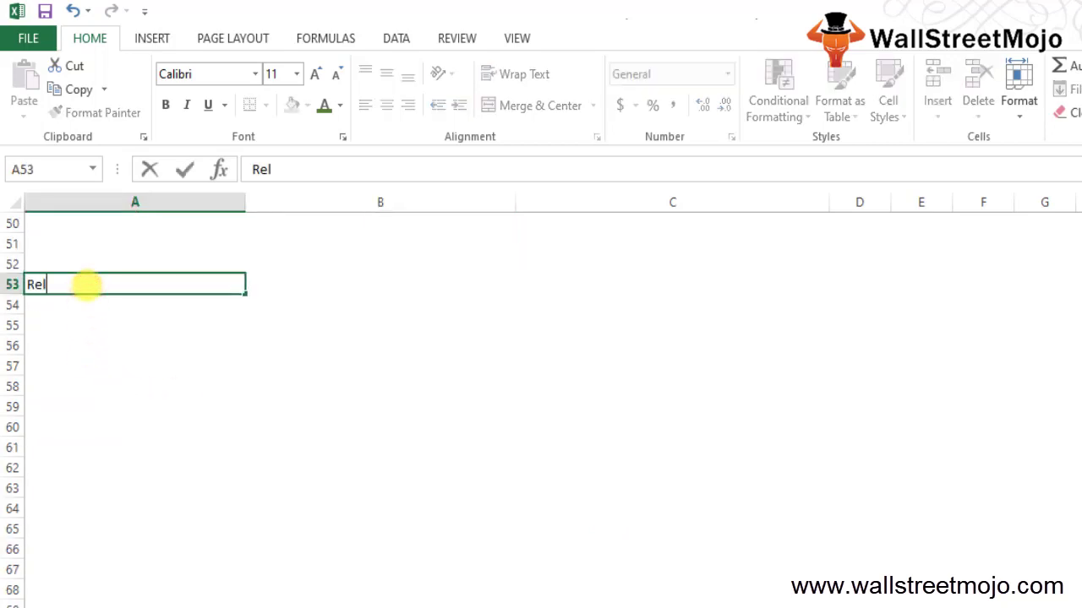
pyautogui.write('evance and use')
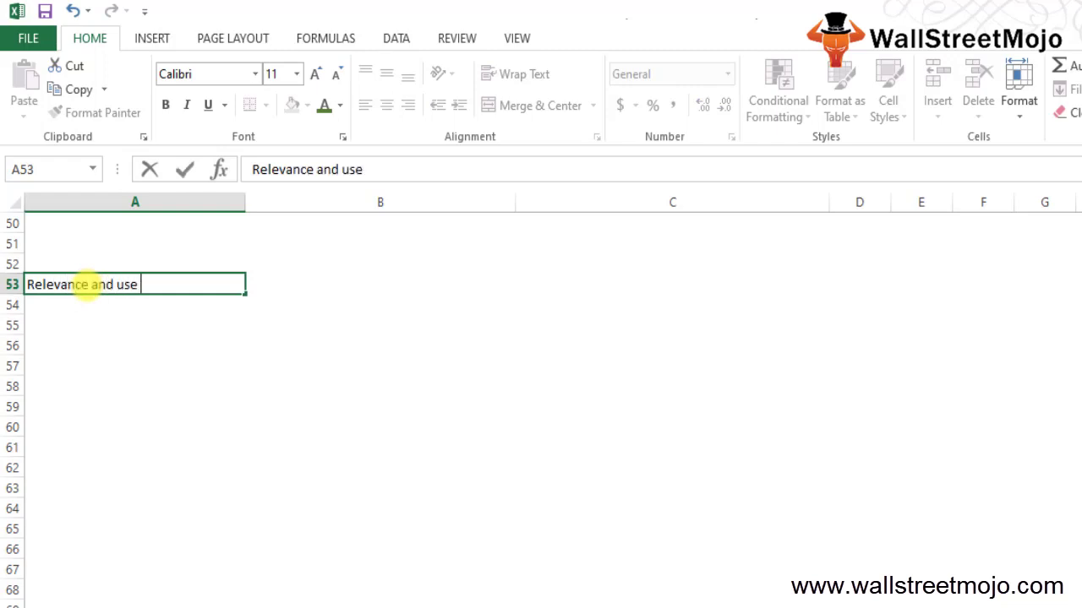
pyautogui.press('Return')
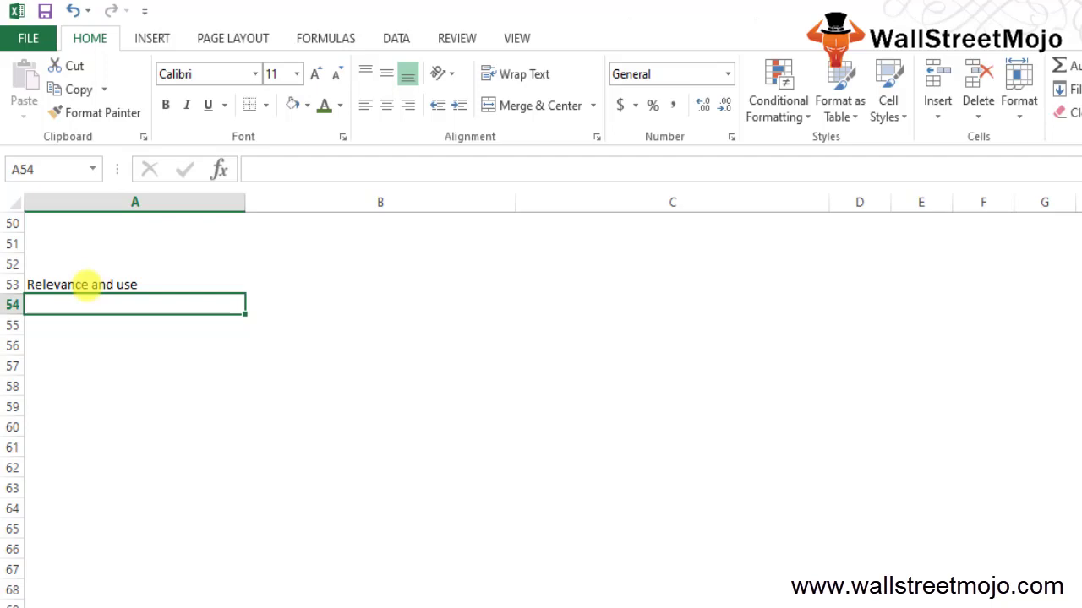
# - Under the "Relevance and use" heading, enter the notes "Purchase of asset" in cell A54 and "Long term assets" in A57
pyautogui.write('Purchase of as')
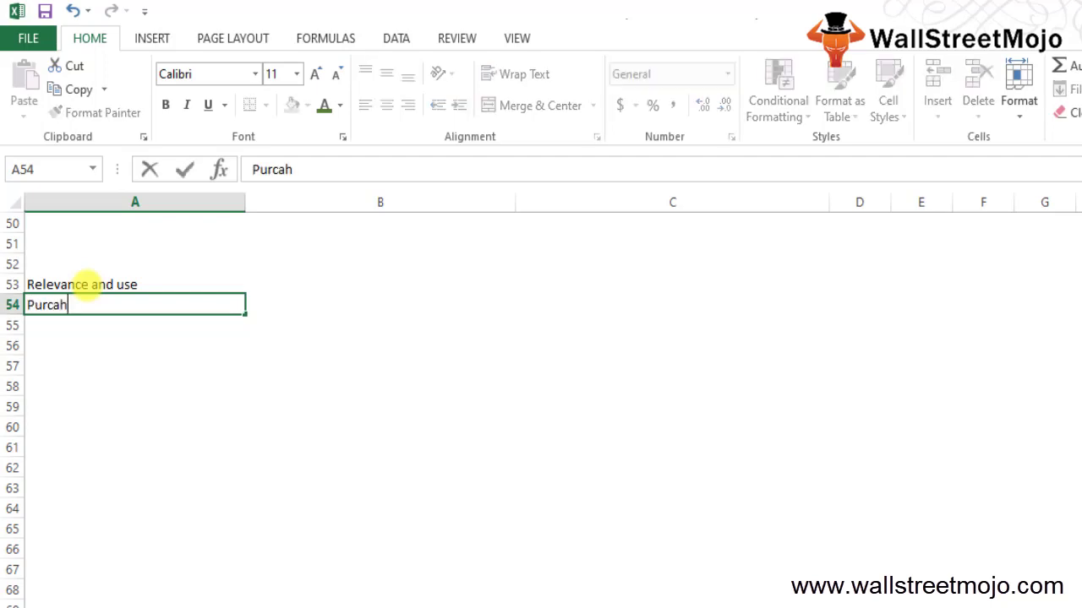
pyautogui.write('set')
pyautogui.press('Return')
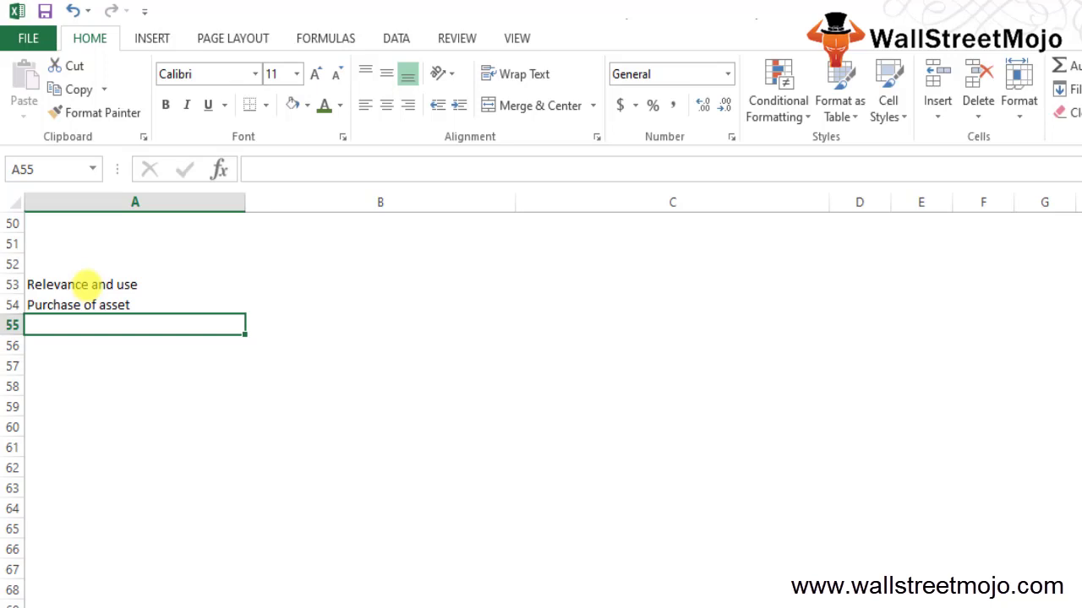
pyautogui.press('Down')
pyautogui.press('Down')
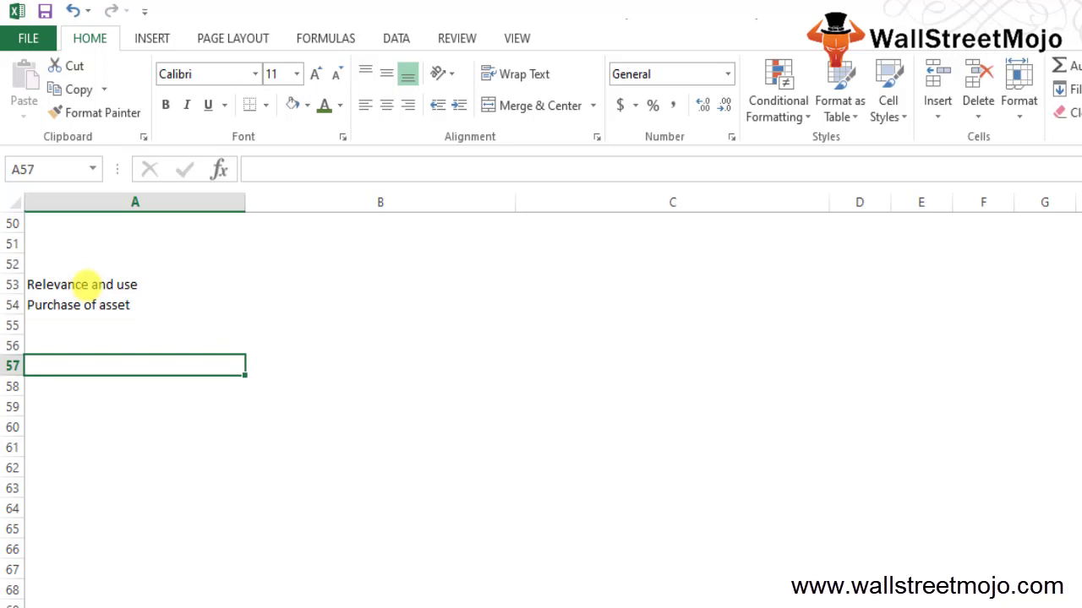
pyautogui.write('Long t')
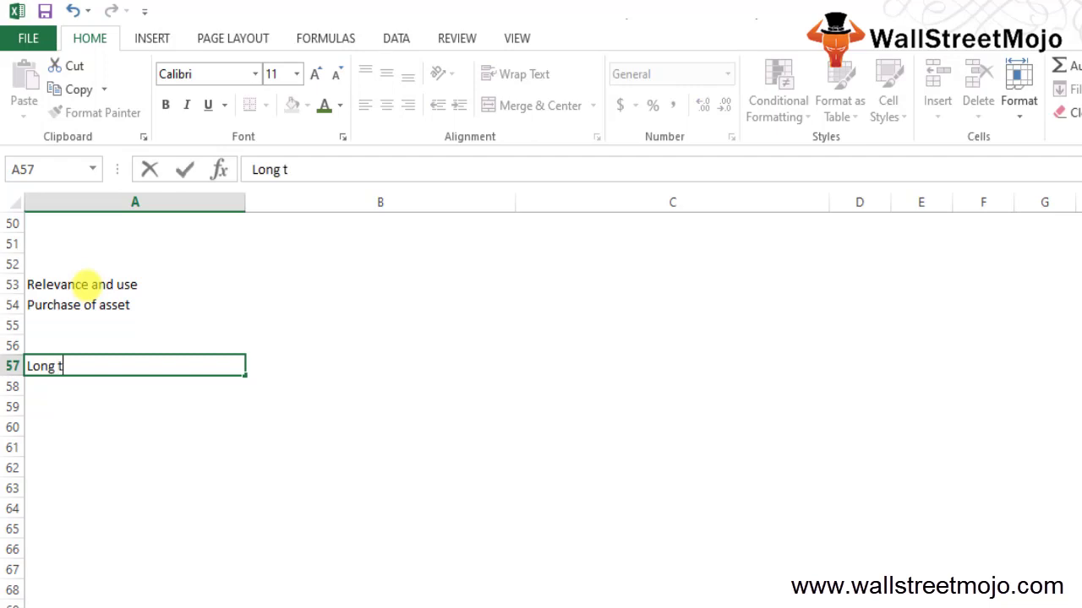
pyautogui.write('erm assets')
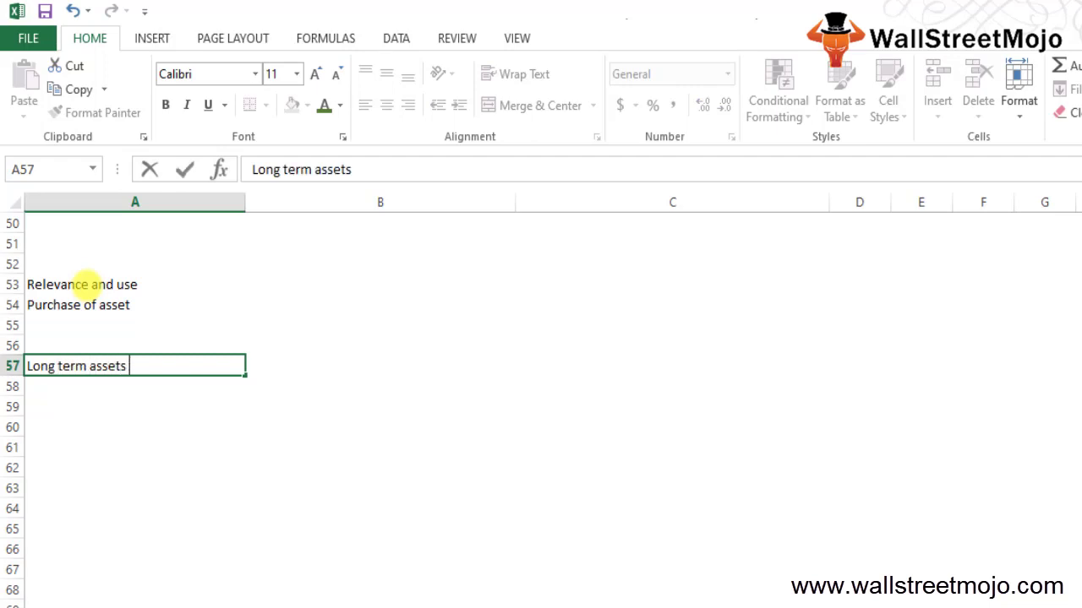
pyautogui.press('Return')
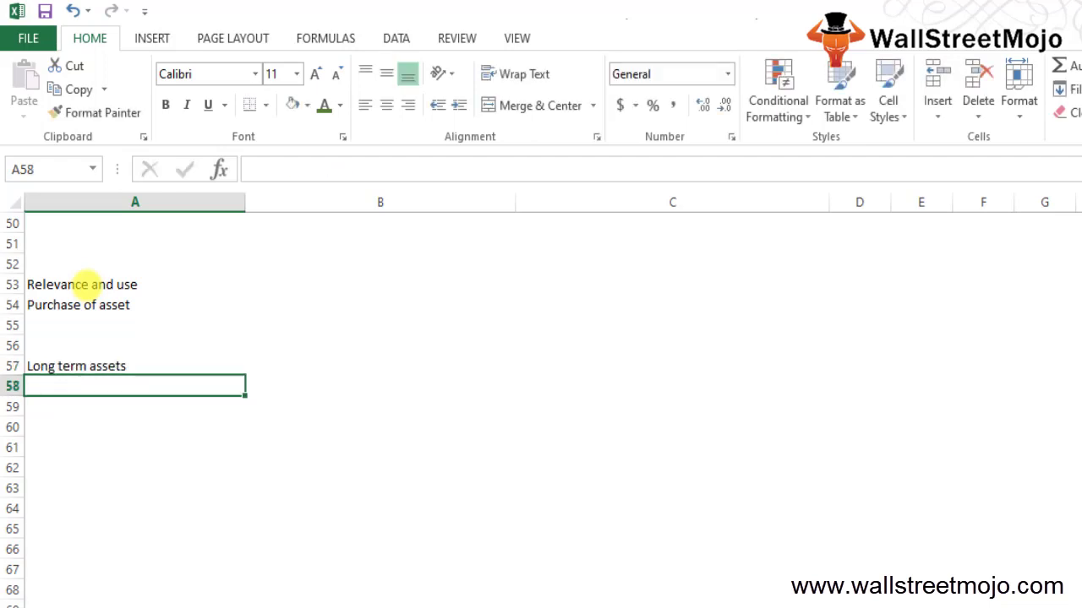
# - Add the notes "Detri" in cell A60 and "New setup or up gradation" in cell A62
pyautogui.press('Return')
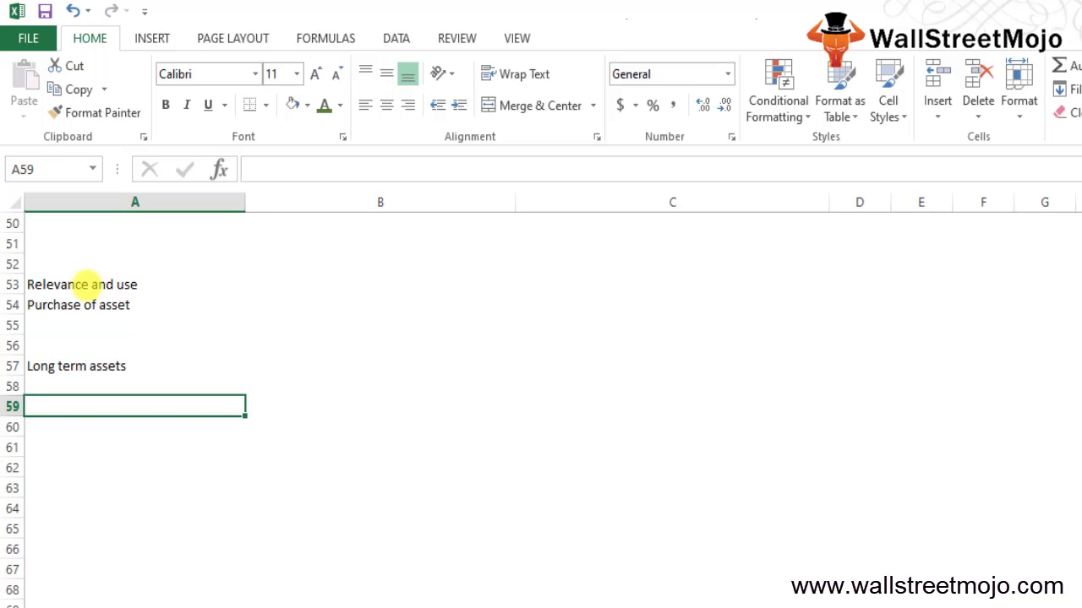
pyautogui.press('Down')
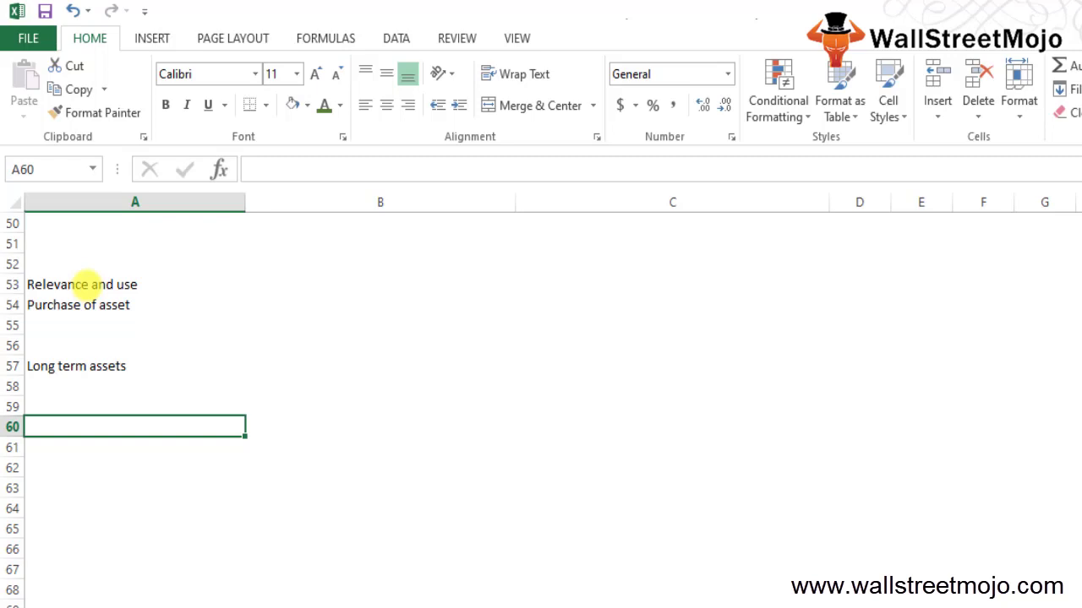
pyautogui.write('Detri')
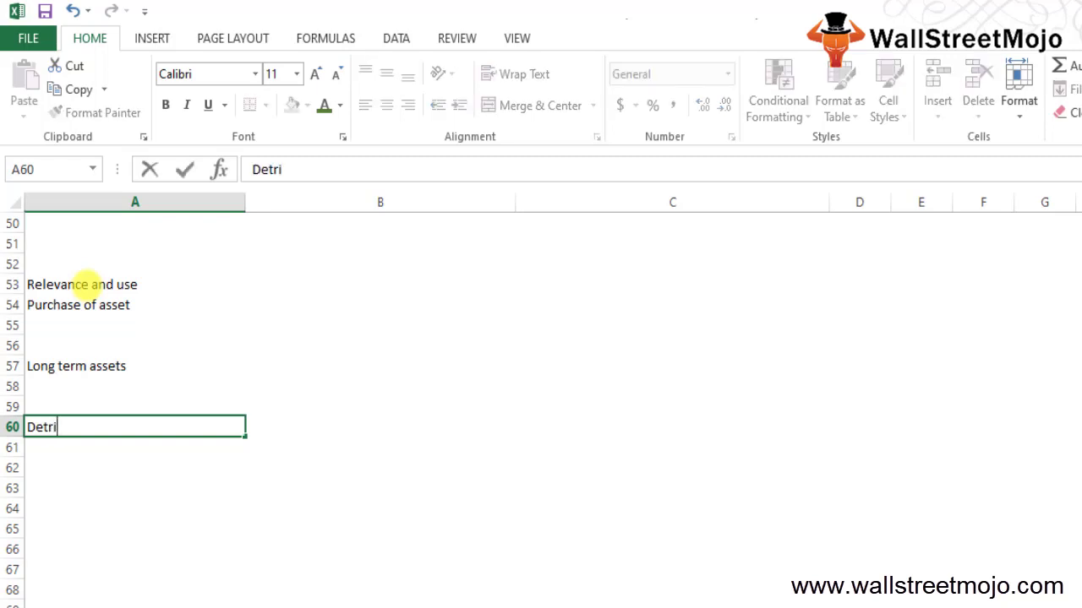
pyautogui.press('Return')
pyautogui.press('Return')
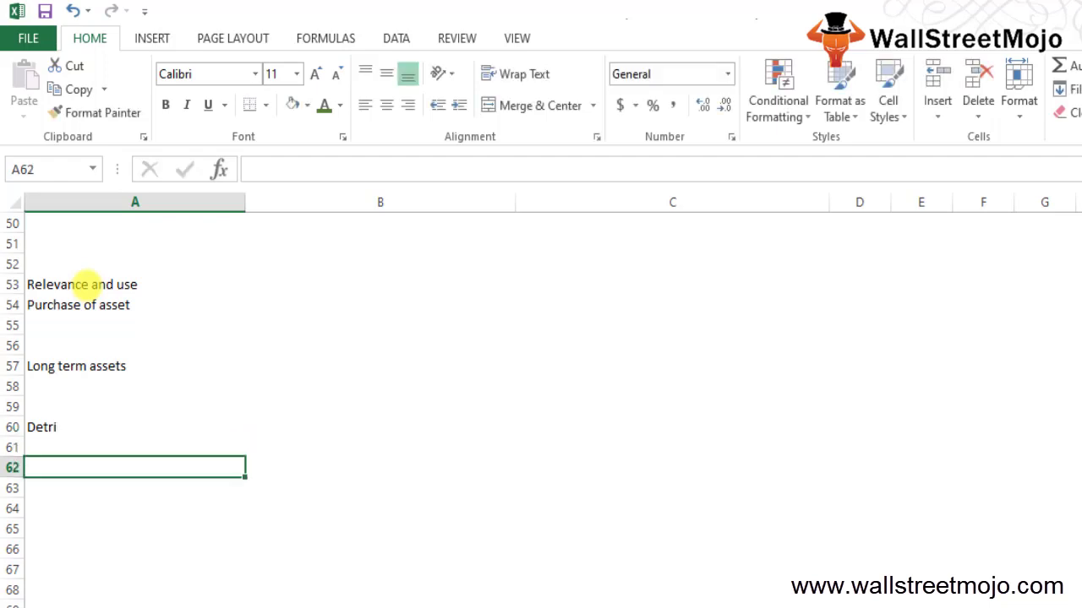
pyautogui.write('New')
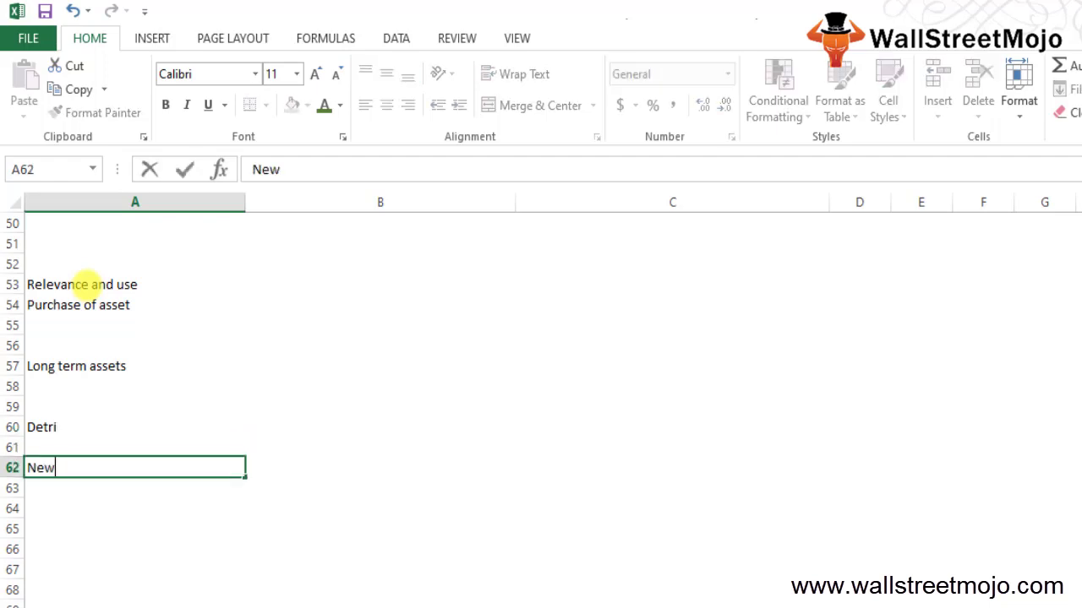
pyautogui.write(' setup ')
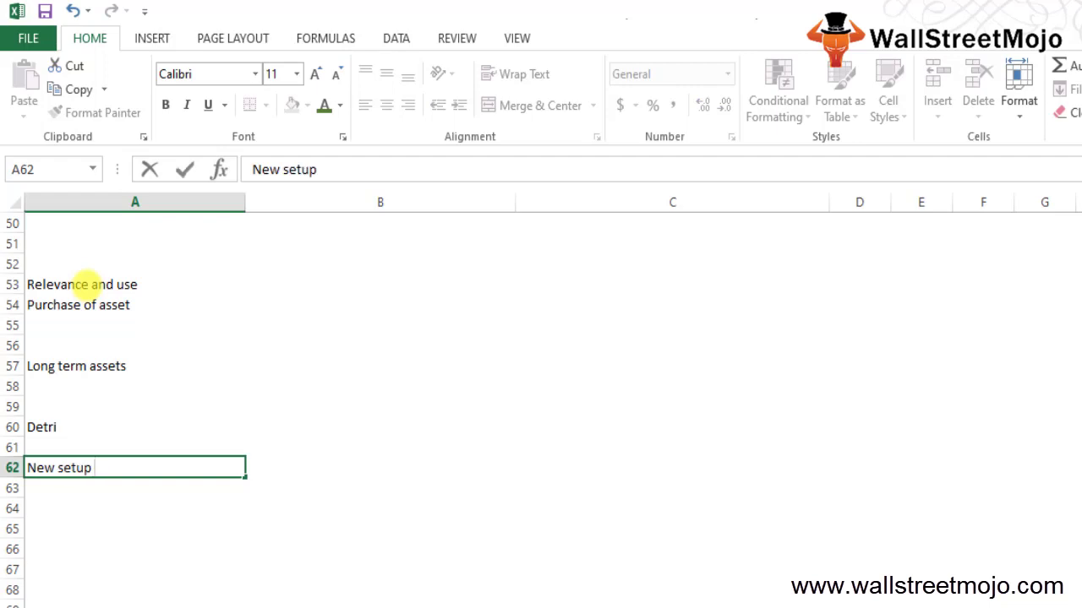
pyautogui.write('or up gradation')
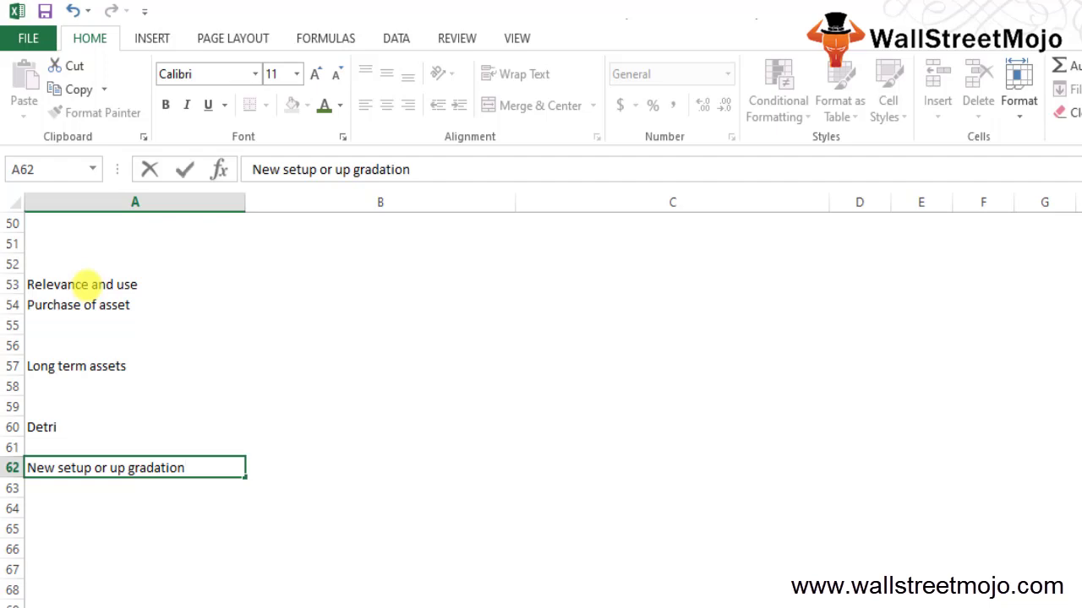
pyautogui.click(85, 284)
# - Enter the note "CAPEX > dep" in cell A67, below the setup and upgradation note
pyautogui.press('Down')
pyautogui.press('Down')
pyautogui.press('Down')
pyautogui.press('Down')
pyautogui.press('Down')
pyautogui.press('Down')
pyautogui.press('Down')
pyautogui.press('Down')
pyautogui.press('Down')
pyautogui.press('Down')
pyautogui.press('Down')
pyautogui.press('Down')
pyautogui.press('Down')
pyautogui.press('Down')
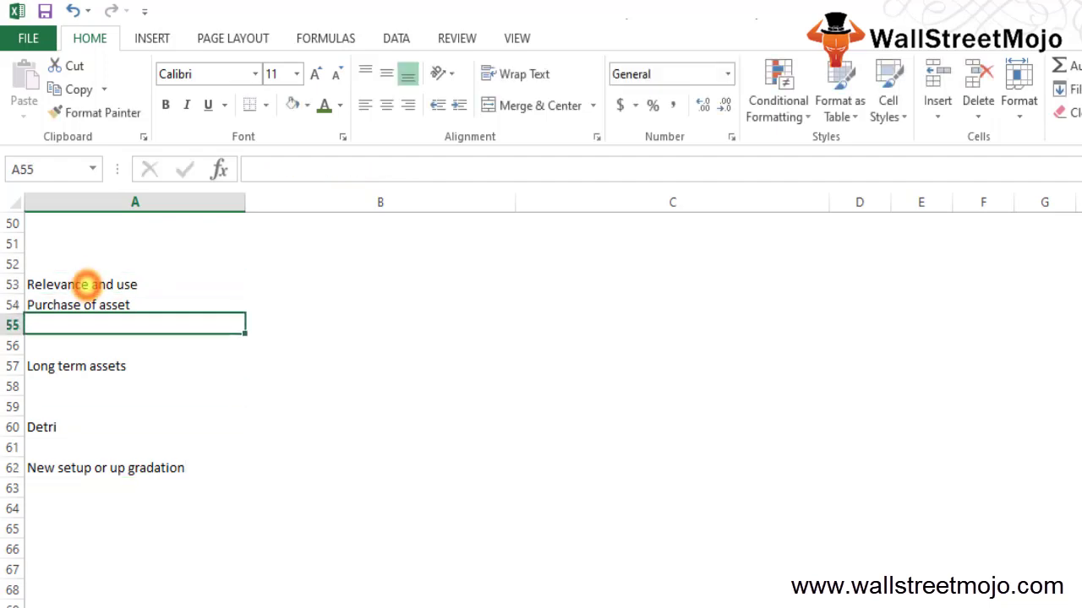
pyautogui.write('CAPEX ')
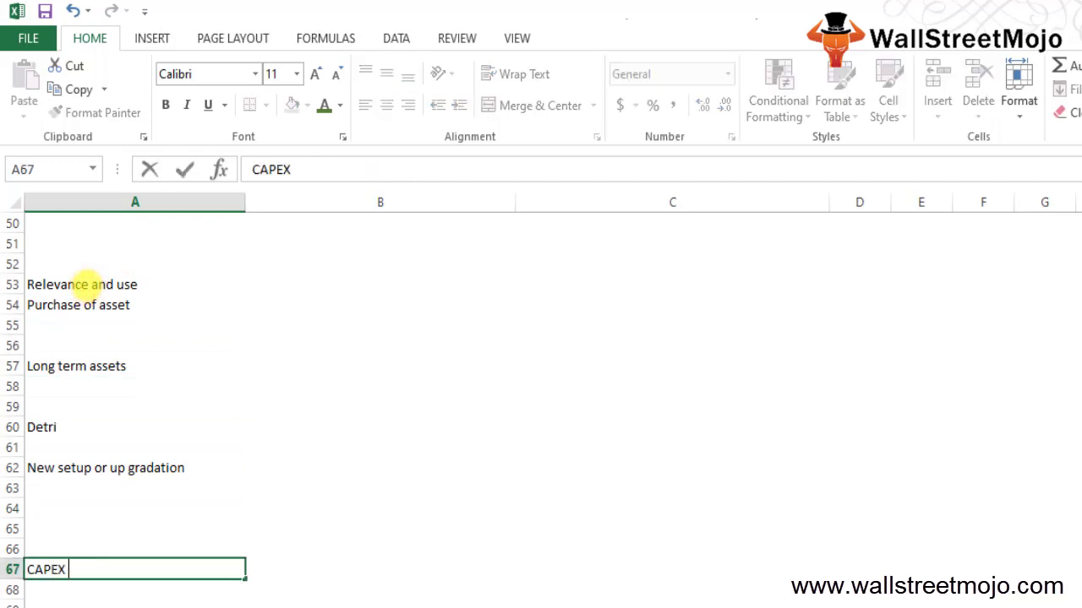
pyautogui.write('> dep')
pyautogui.press('Return')
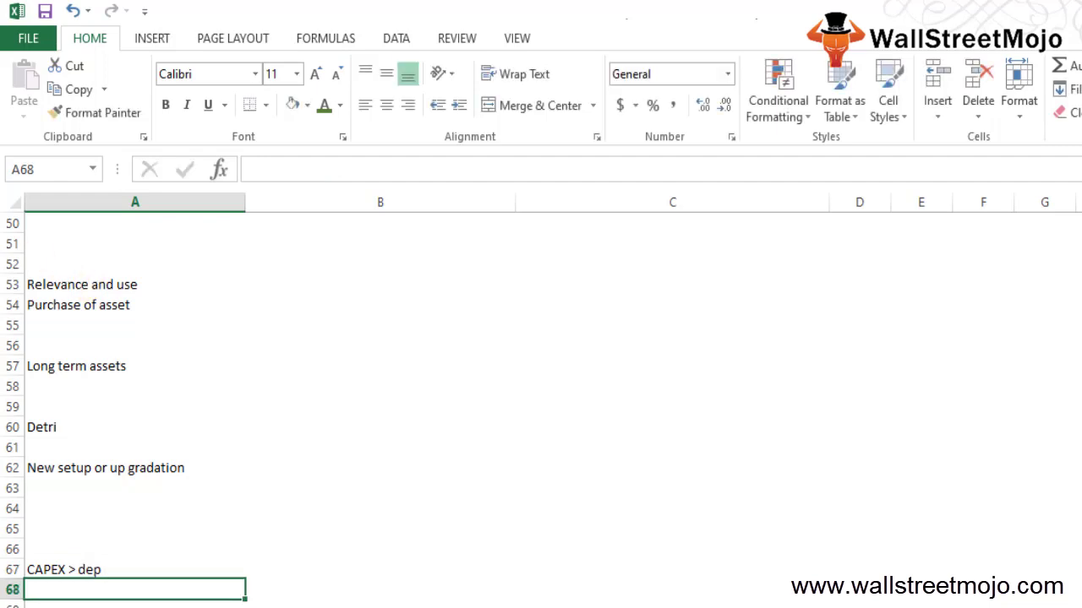